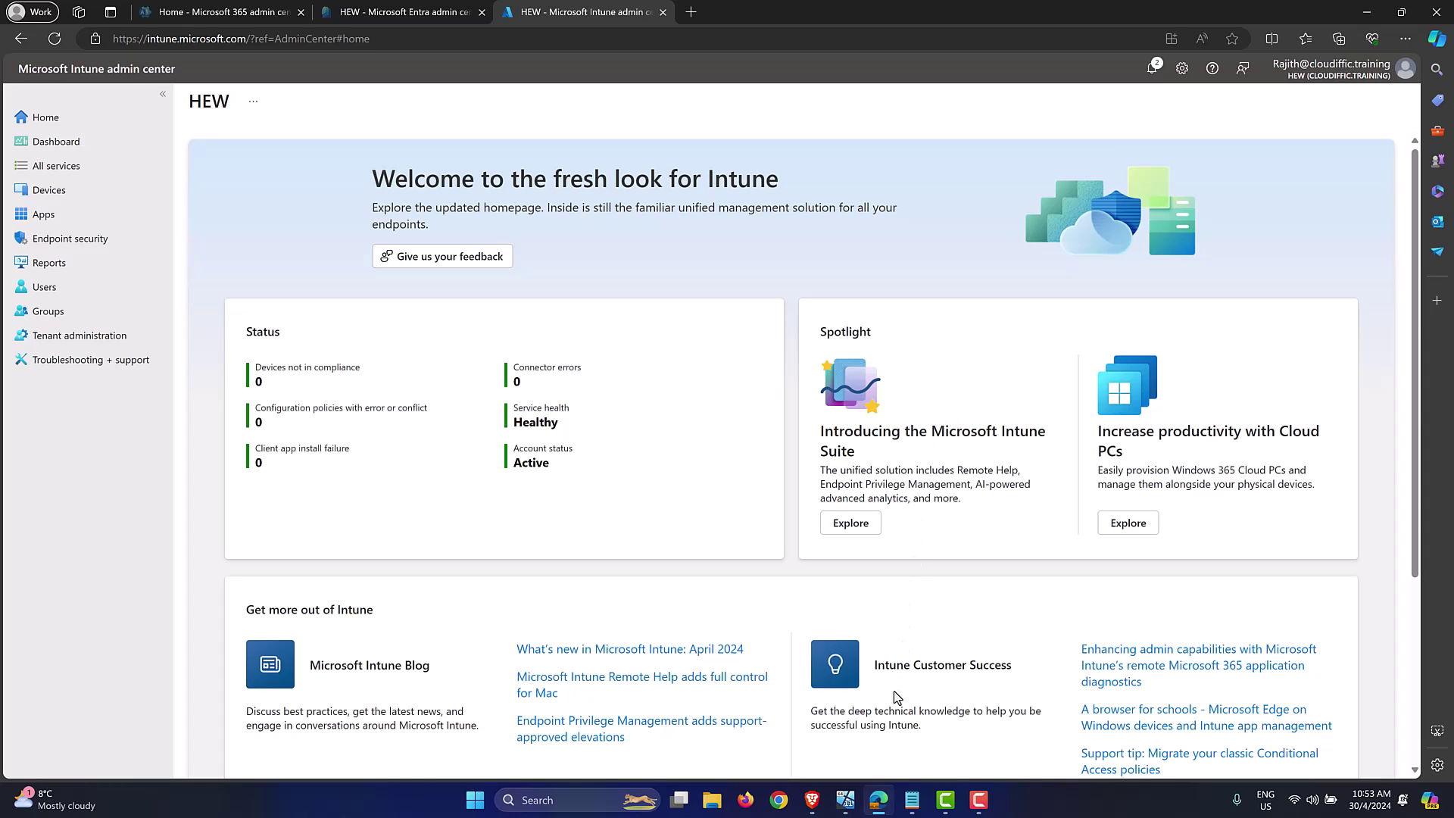
Step: Sign in to the Windows 11 VM with its PIN and launch Google Chrome
{"action": "left_click", "coordinate": [846, 801]}
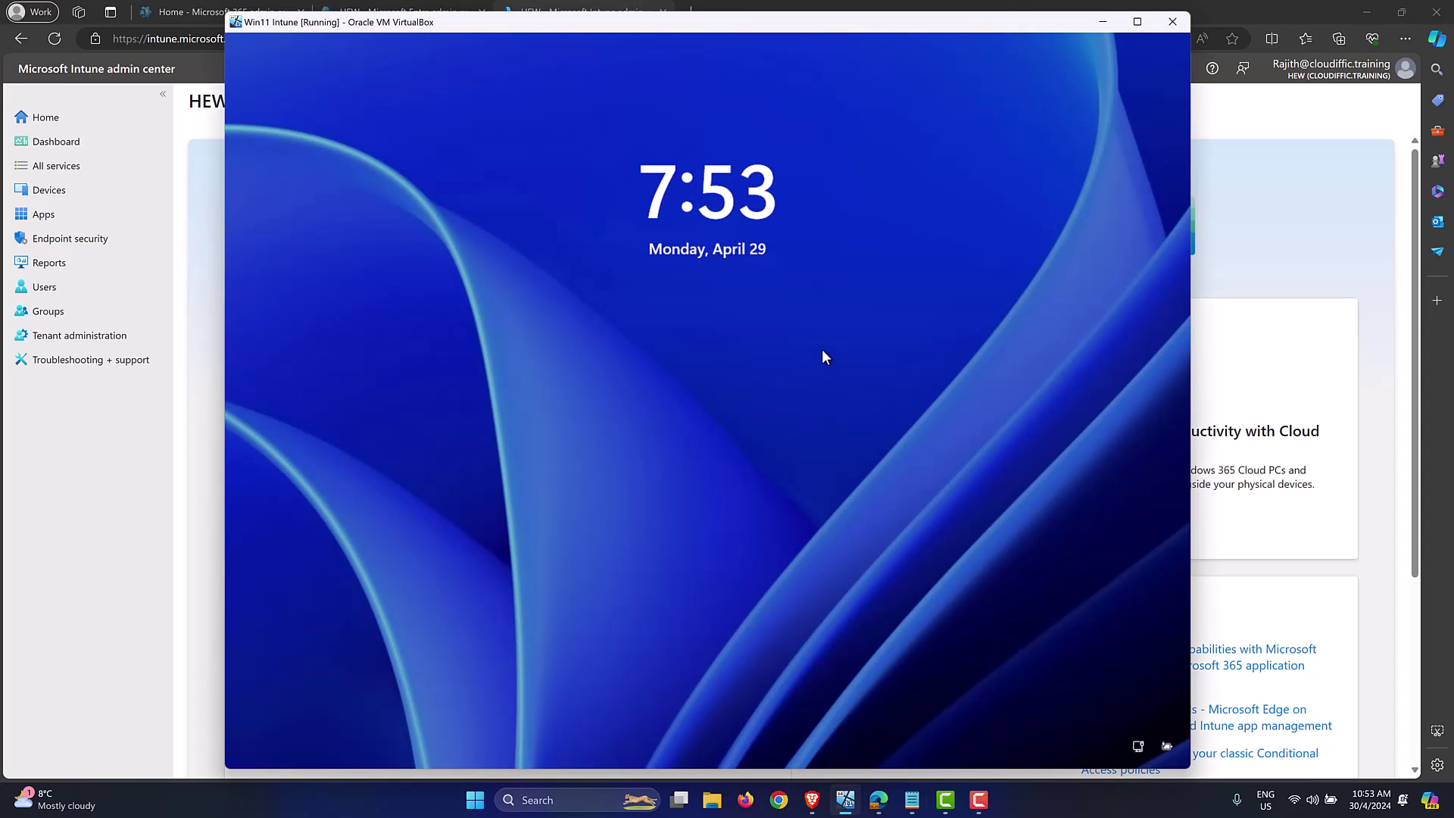
{"action": "left_click", "coordinate": [822, 355]}
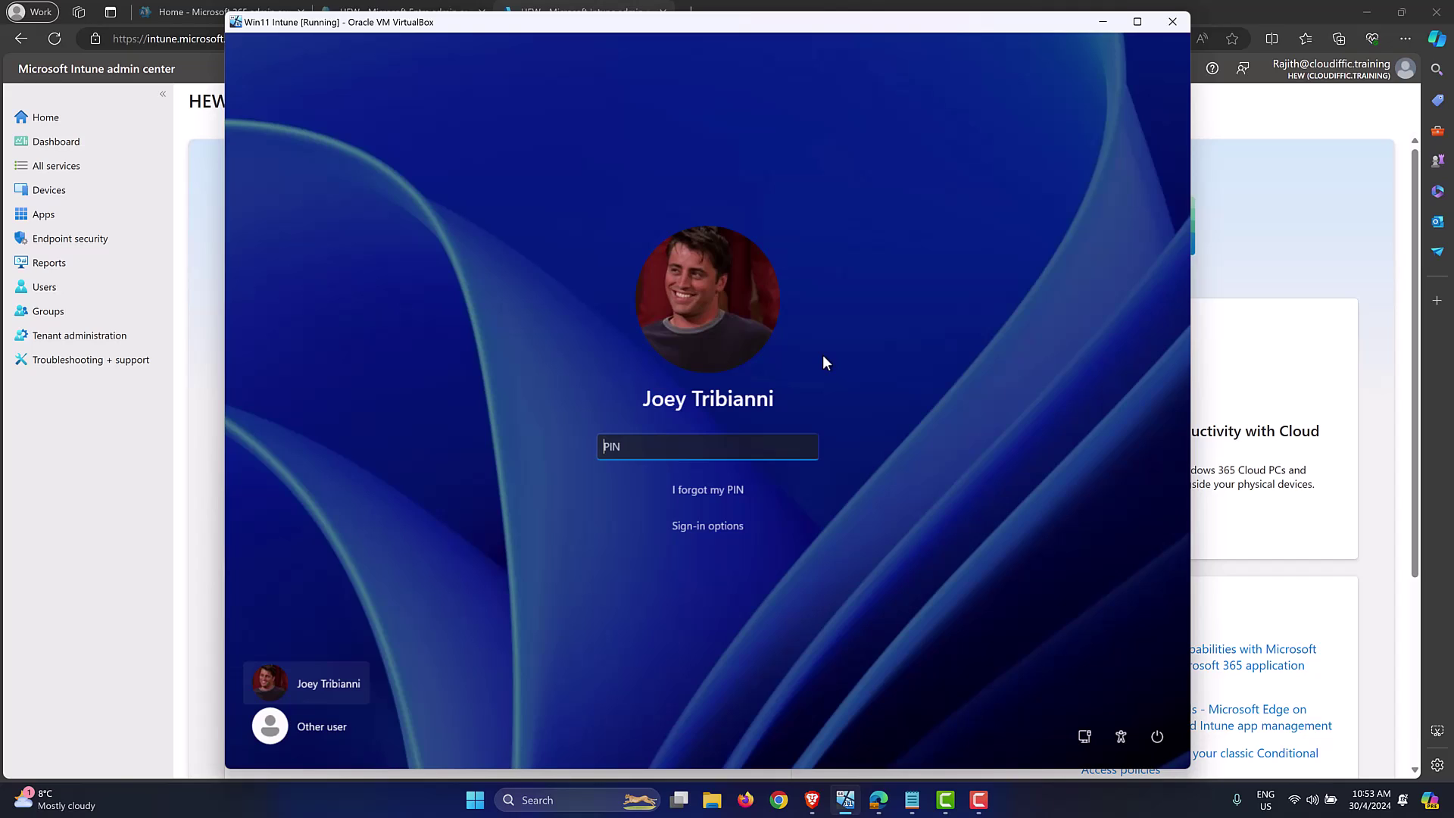
{"action": "type", "text": "1234"}
{"action": "key", "text": "Return"}
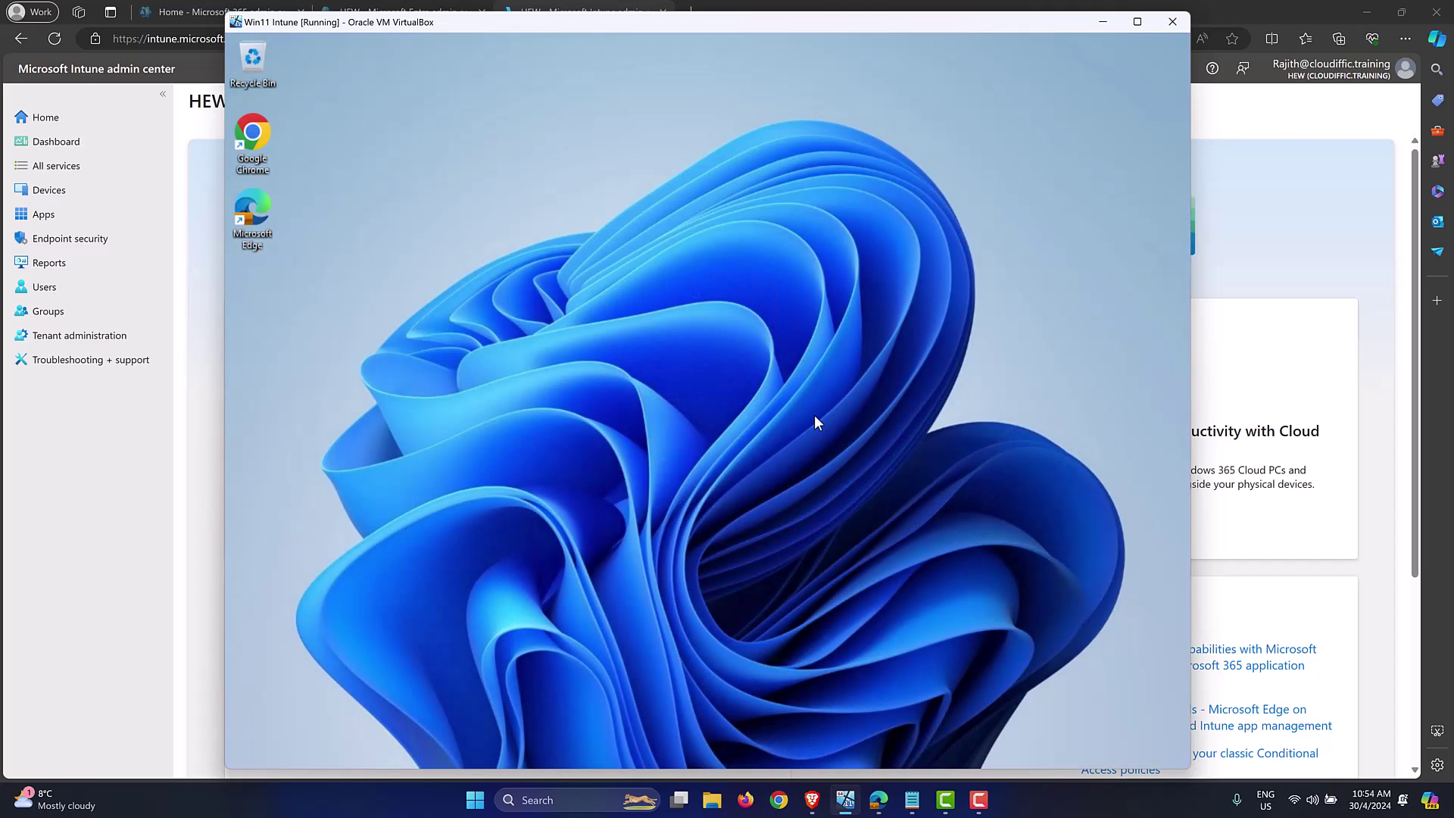
{"action": "double_click", "coordinate": [255, 153]}
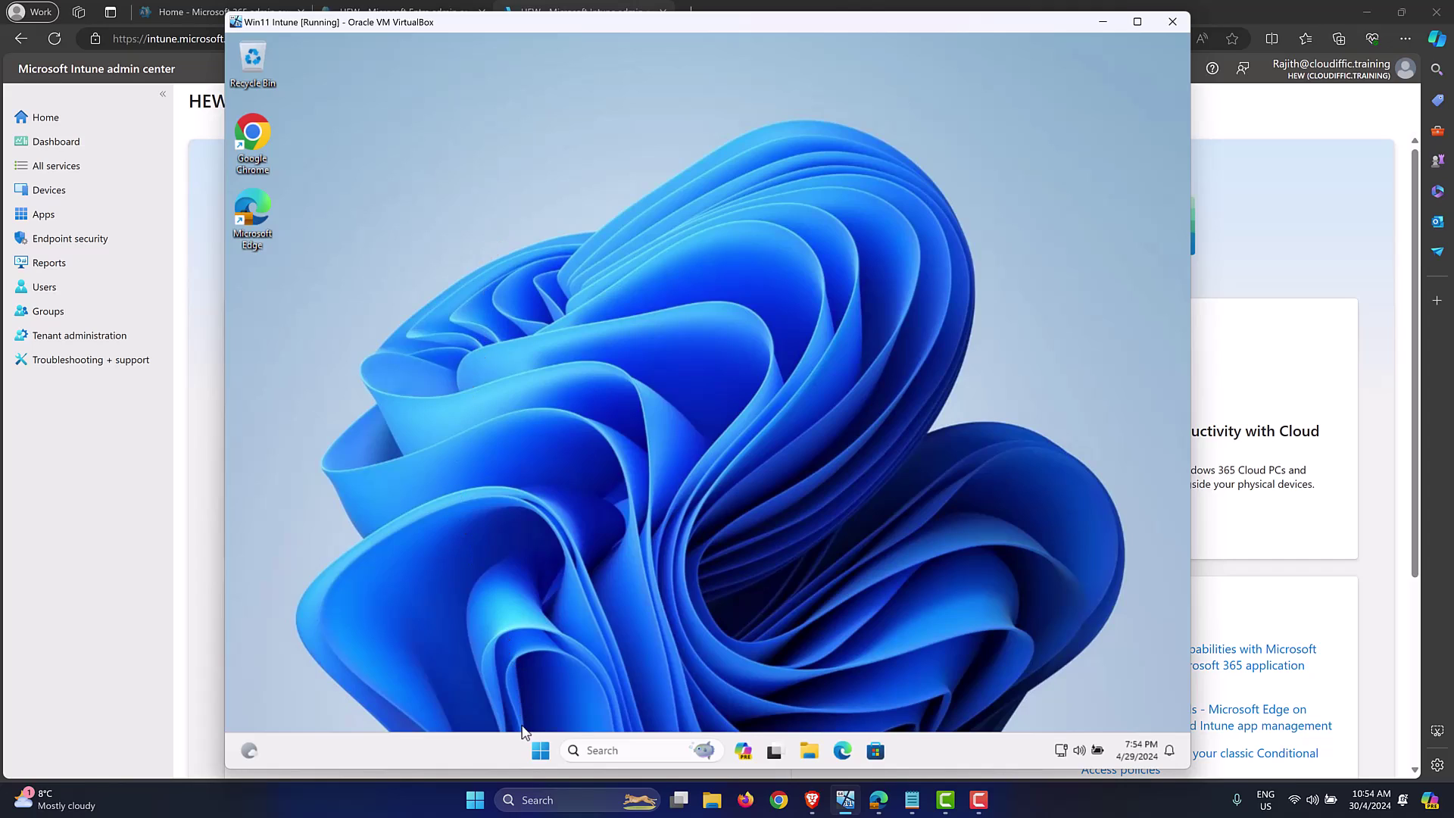
Step: Try launching the Registry Editor via Run and dismiss the editing-disabled error
{"action": "key", "text": "super+x"}
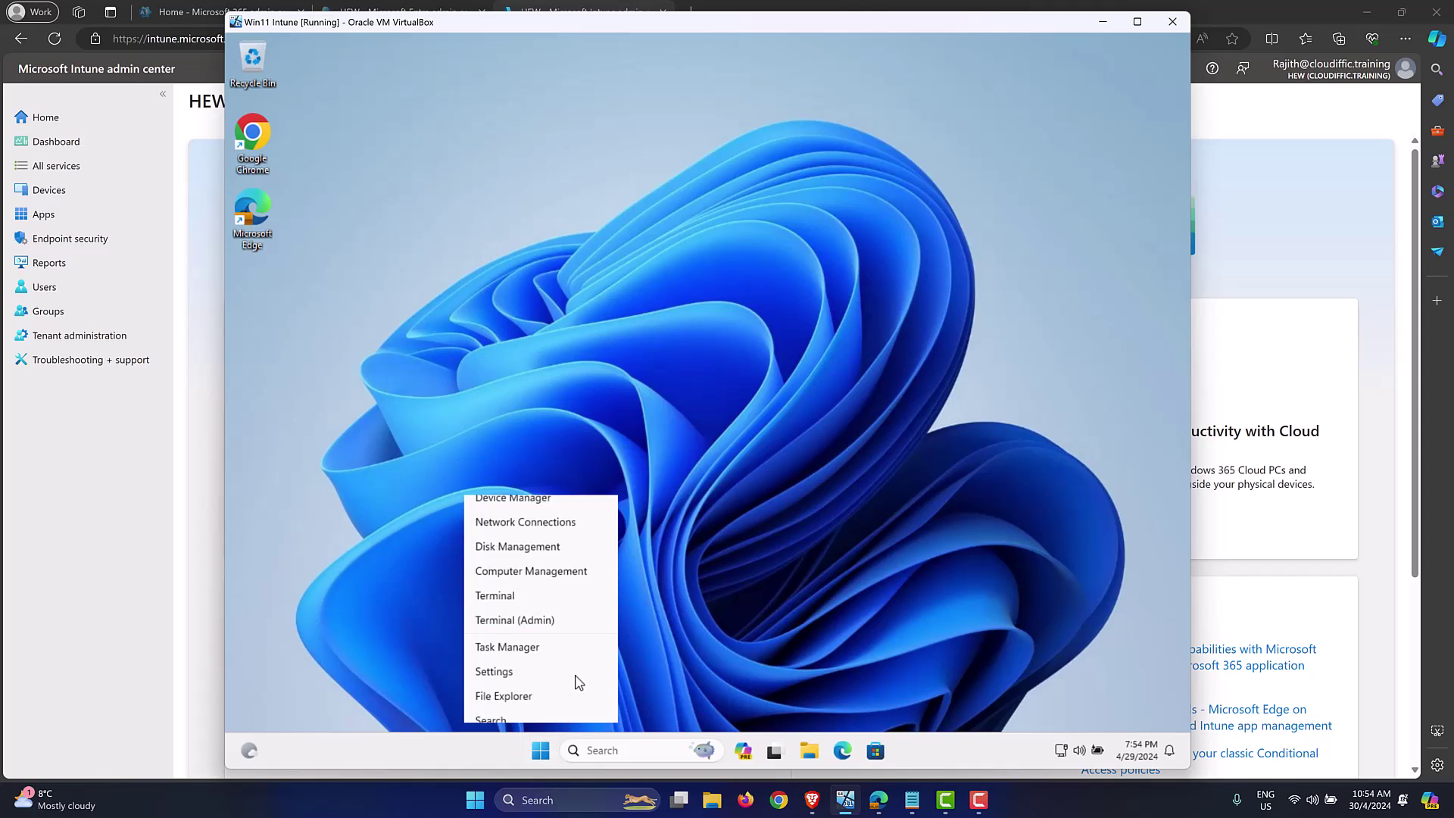
{"action": "left_click", "coordinate": [568, 659]}
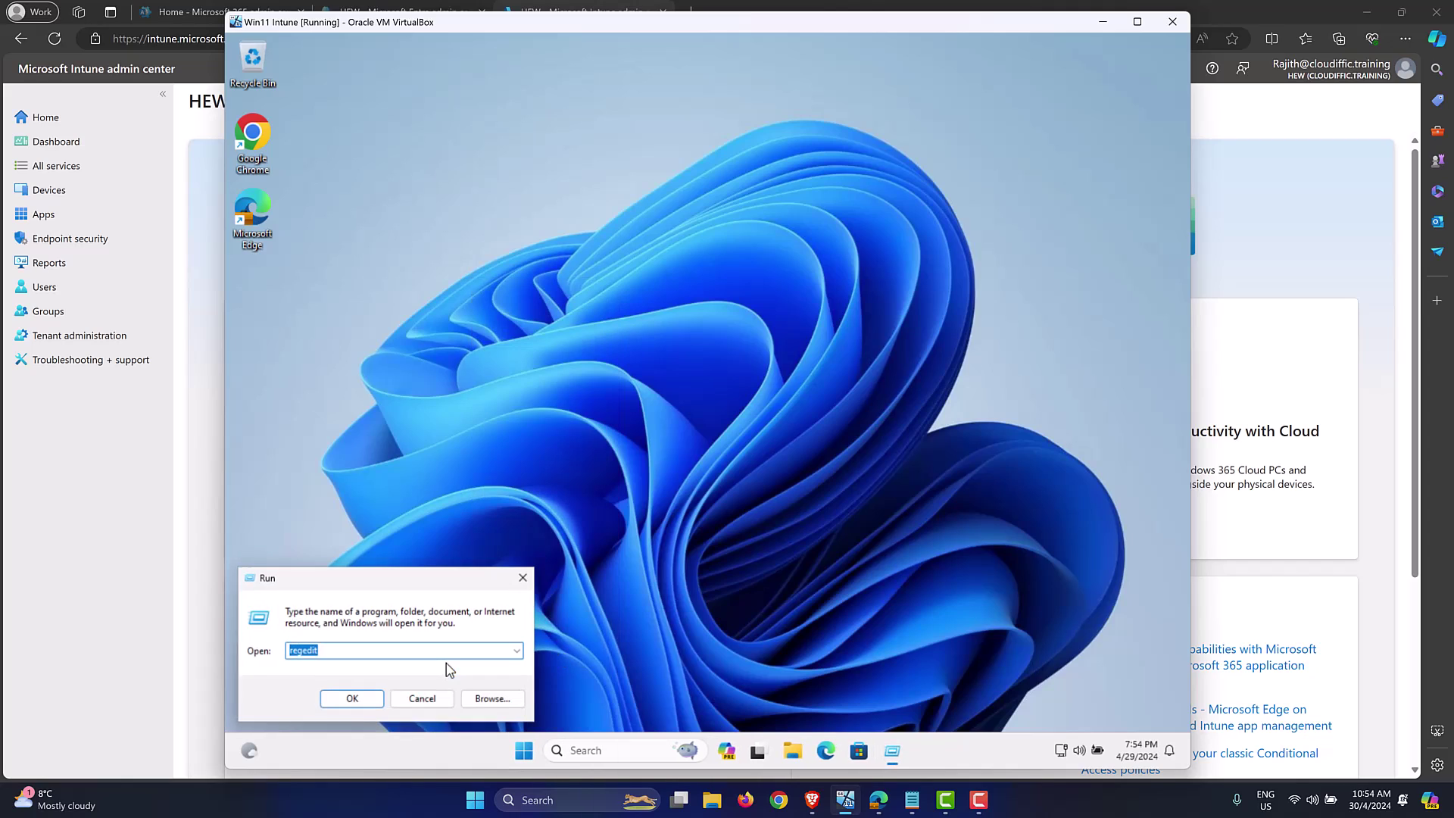
{"action": "left_click", "coordinate": [356, 695]}
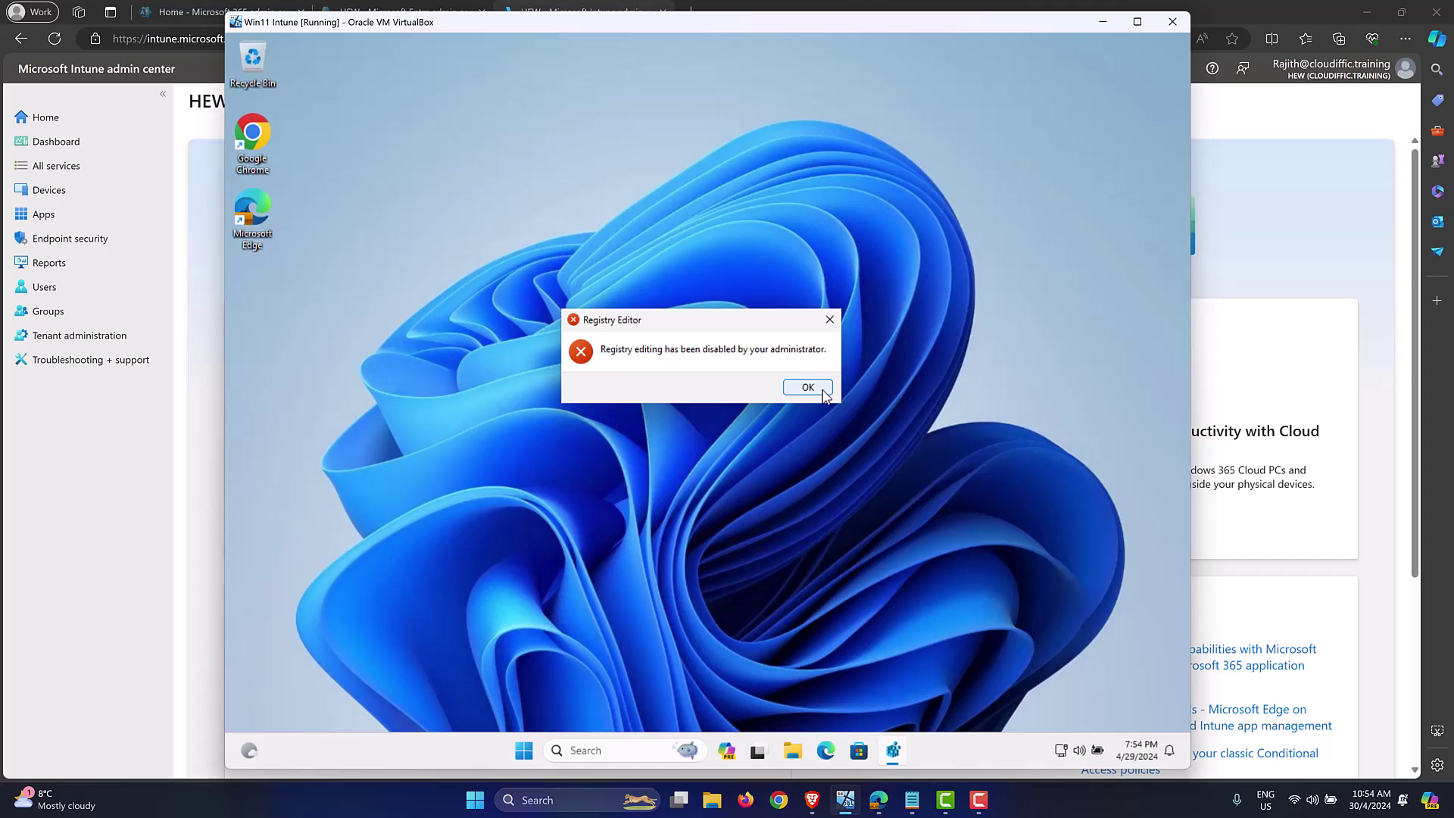
{"action": "left_click", "coordinate": [817, 389]}
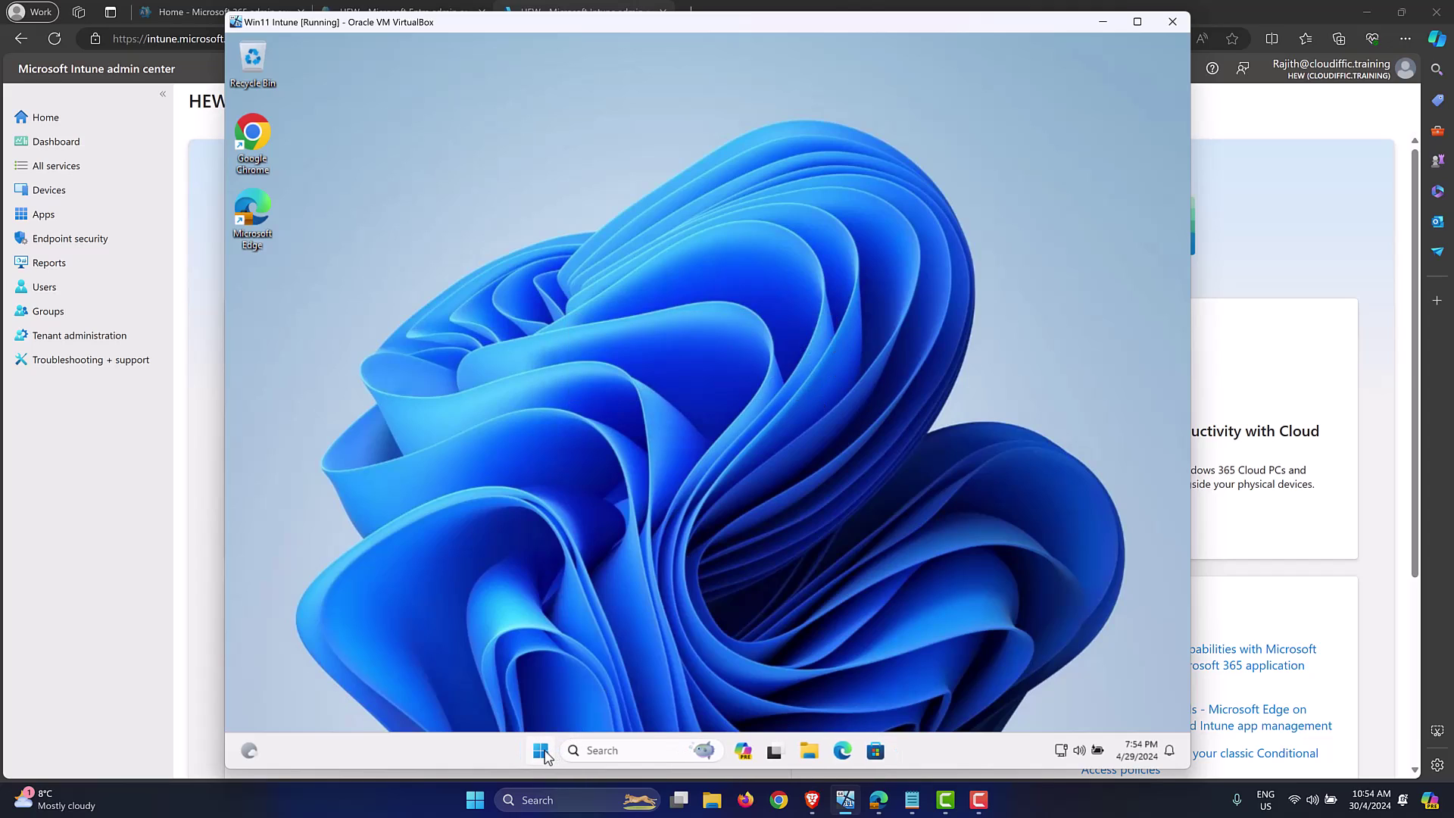
Step: Review Local Users and Groups in Computer Management, then return to the Intune admin center
{"action": "right_click", "coordinate": [542, 752]}
{"action": "left_click", "coordinate": [605, 494]}
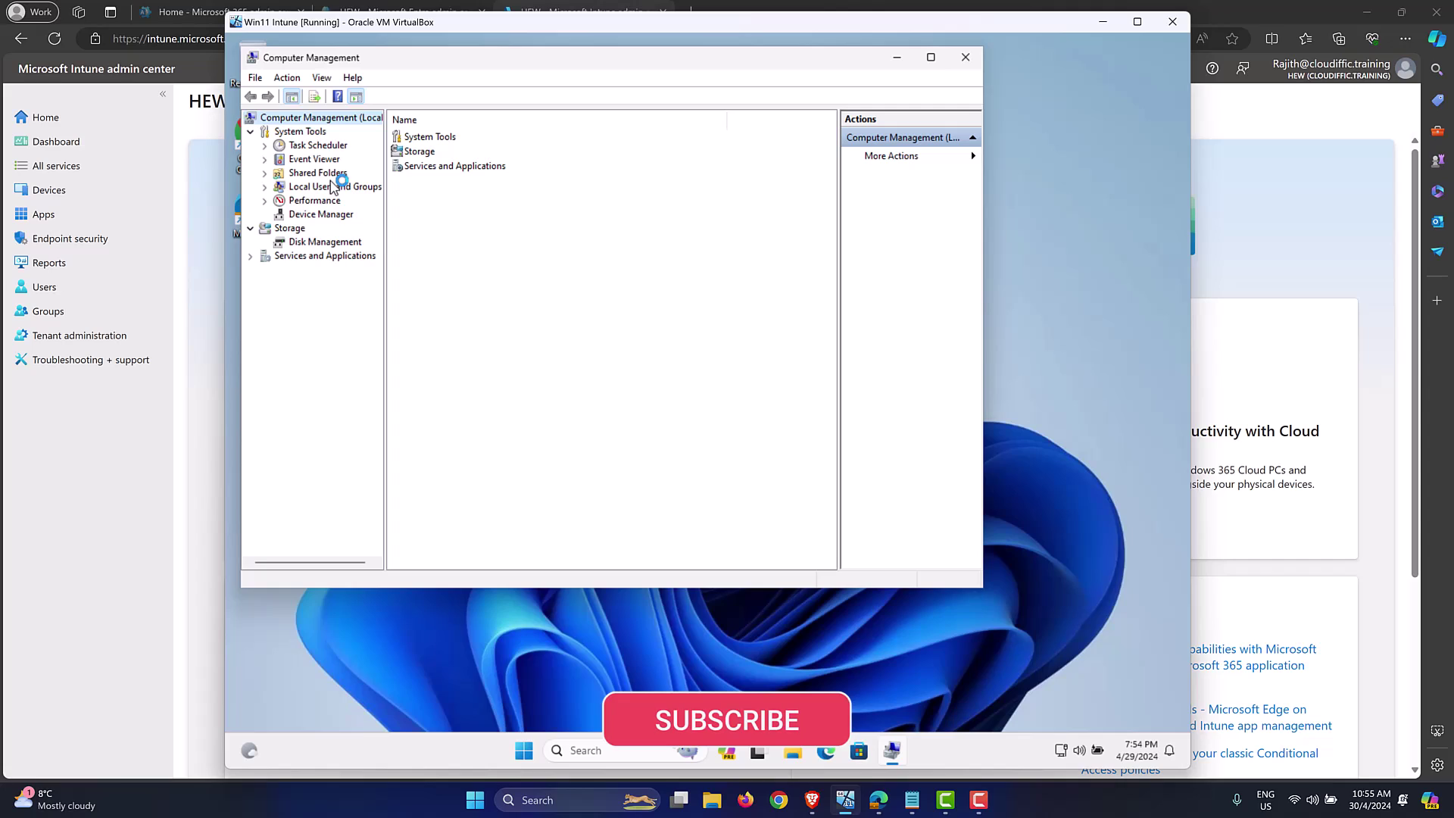
{"action": "left_click", "coordinate": [266, 189]}
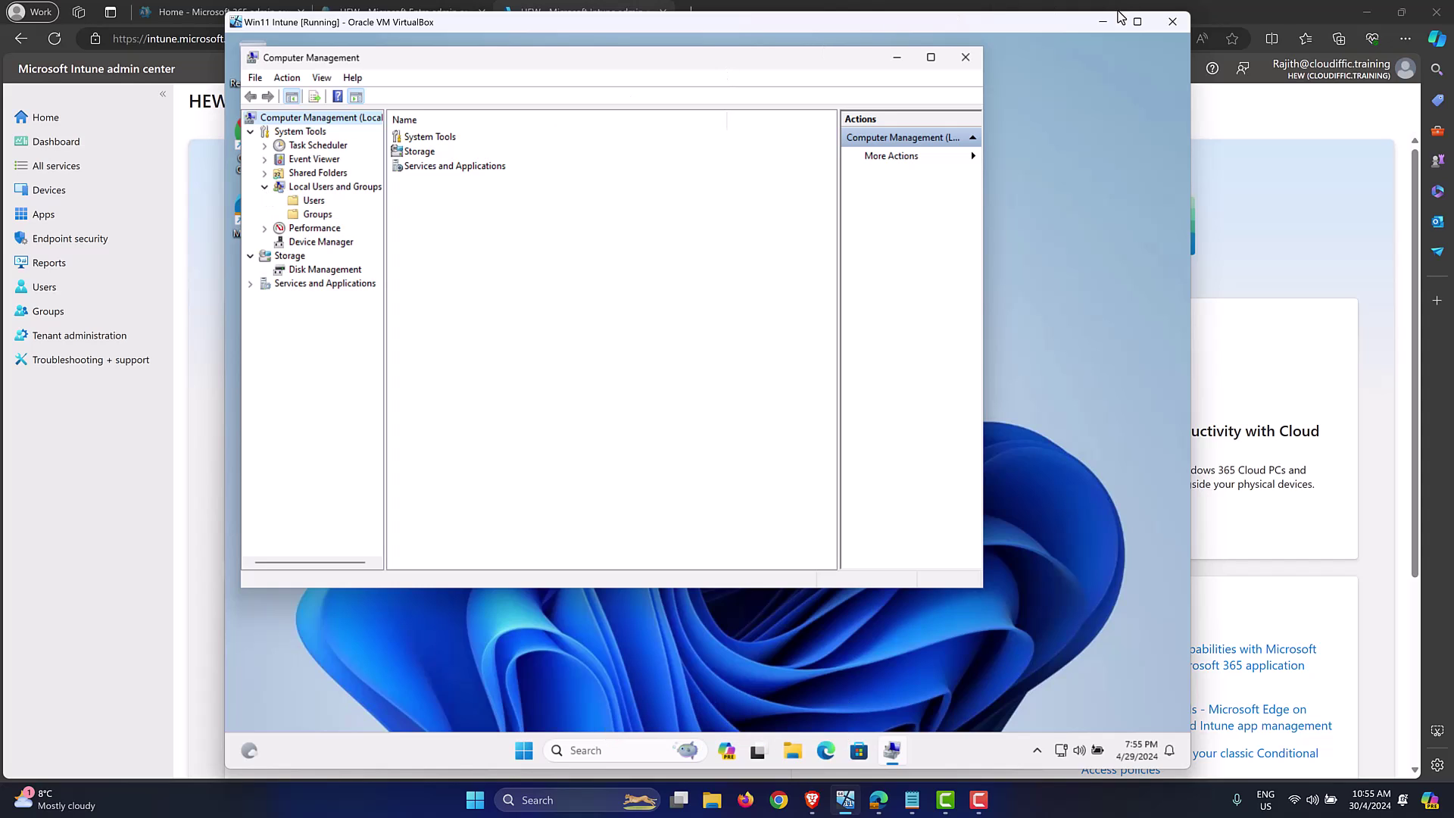
{"action": "left_click", "coordinate": [967, 58]}
{"action": "left_click", "coordinate": [1287, 179]}
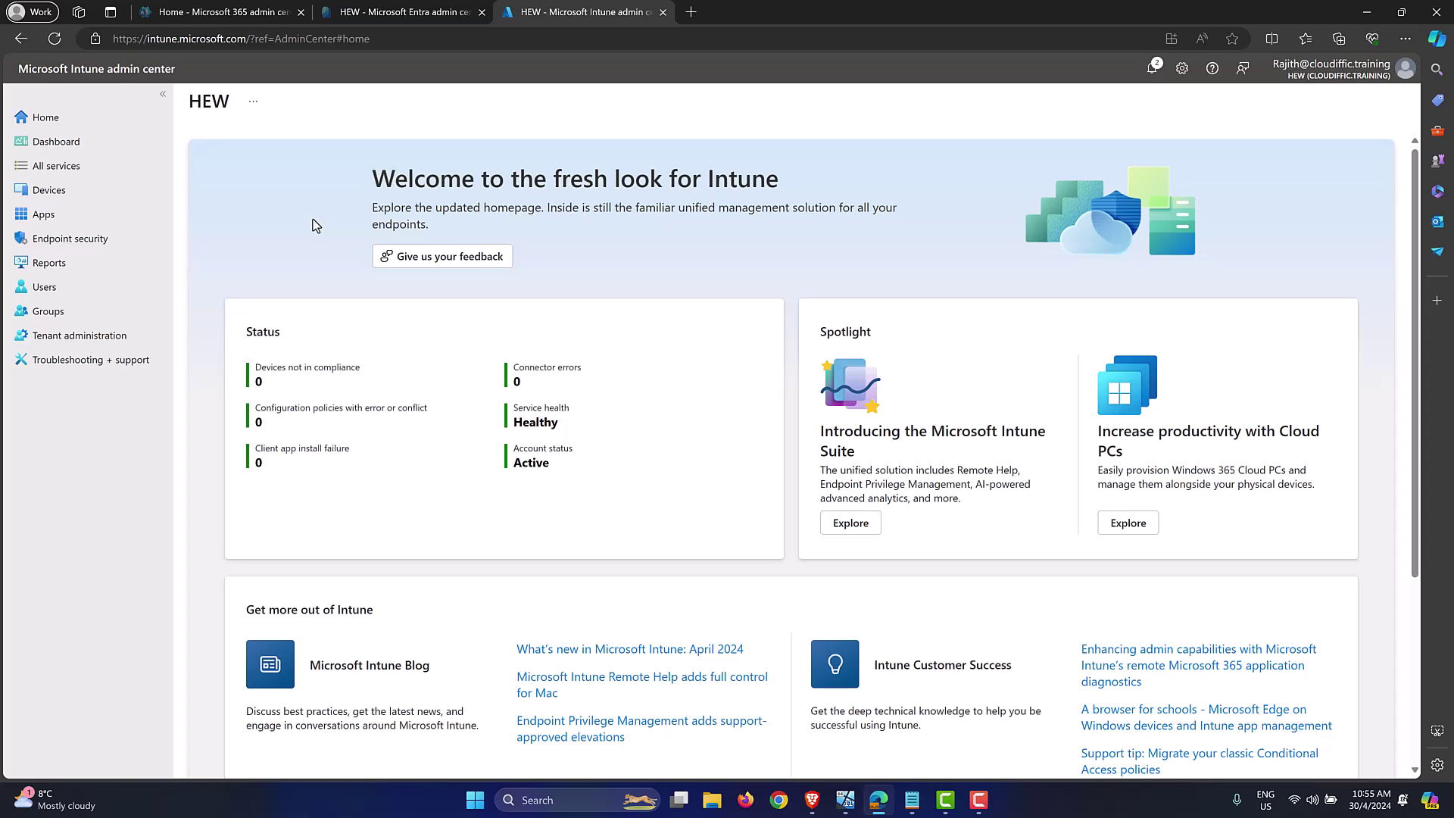
Step: Go to Devices > Windows > Configuration profiles and start a new policy
{"action": "left_click", "coordinate": [45, 188]}
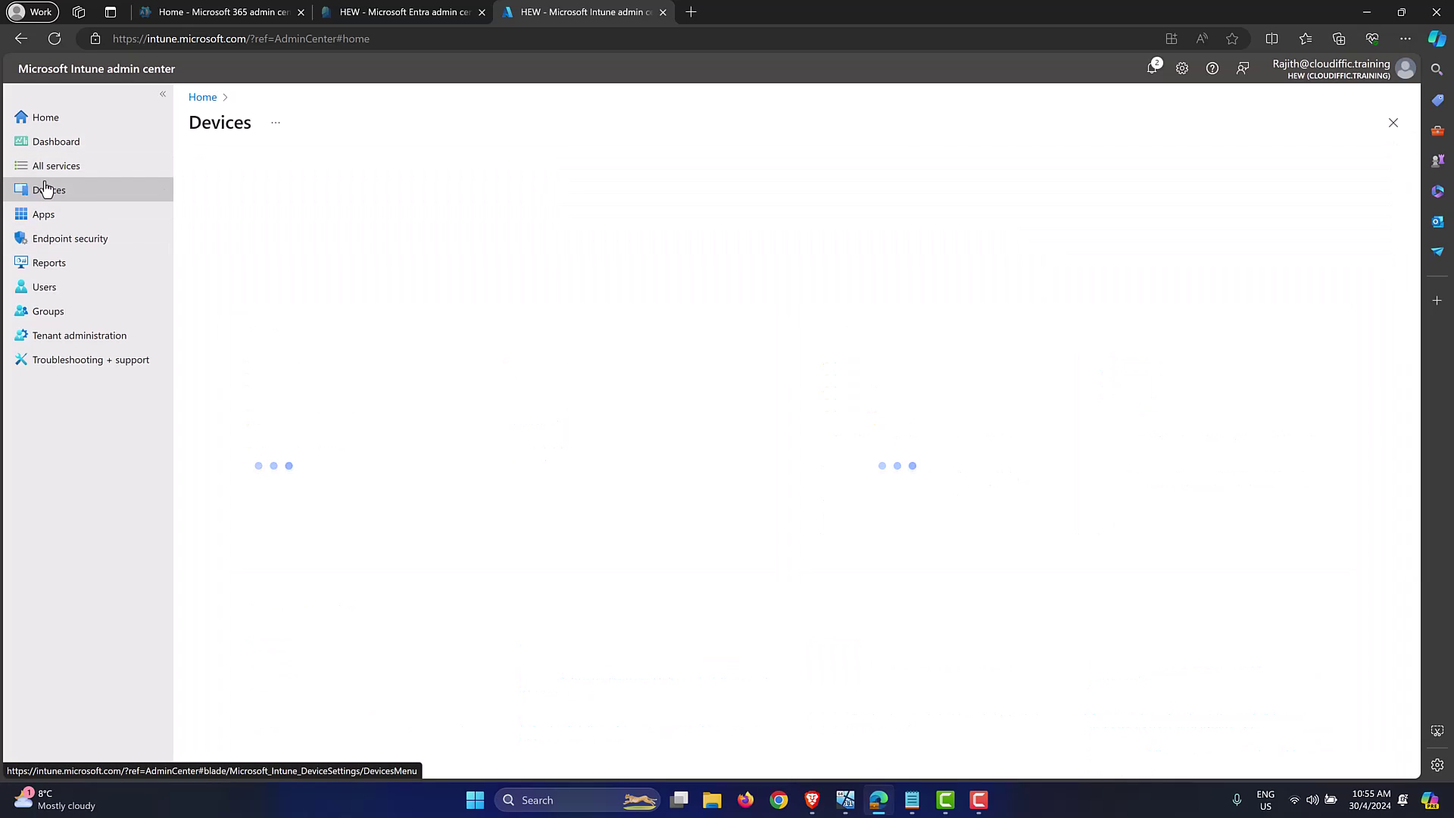
{"action": "left_click", "coordinate": [266, 300]}
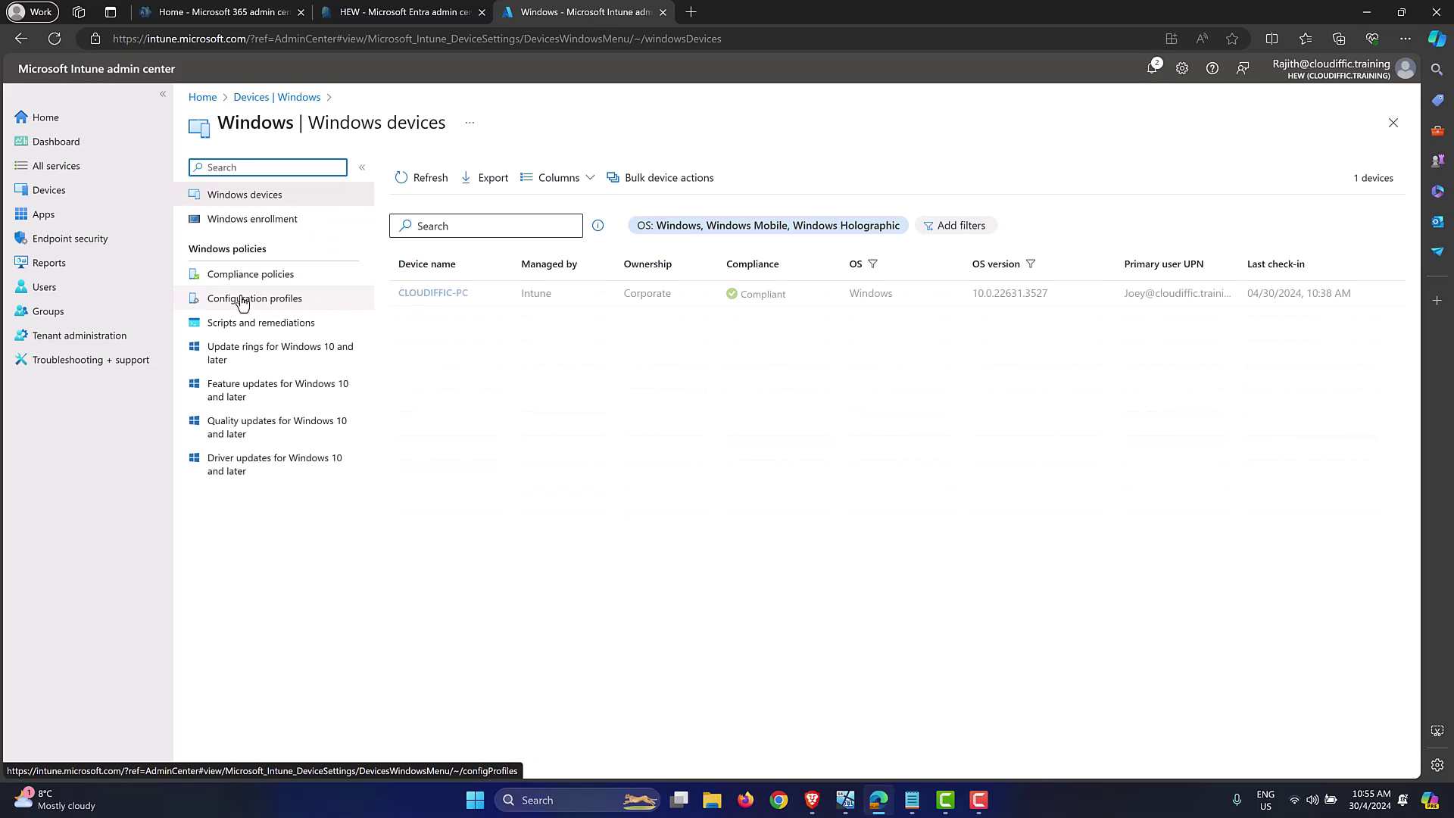
{"action": "left_click", "coordinate": [295, 300]}
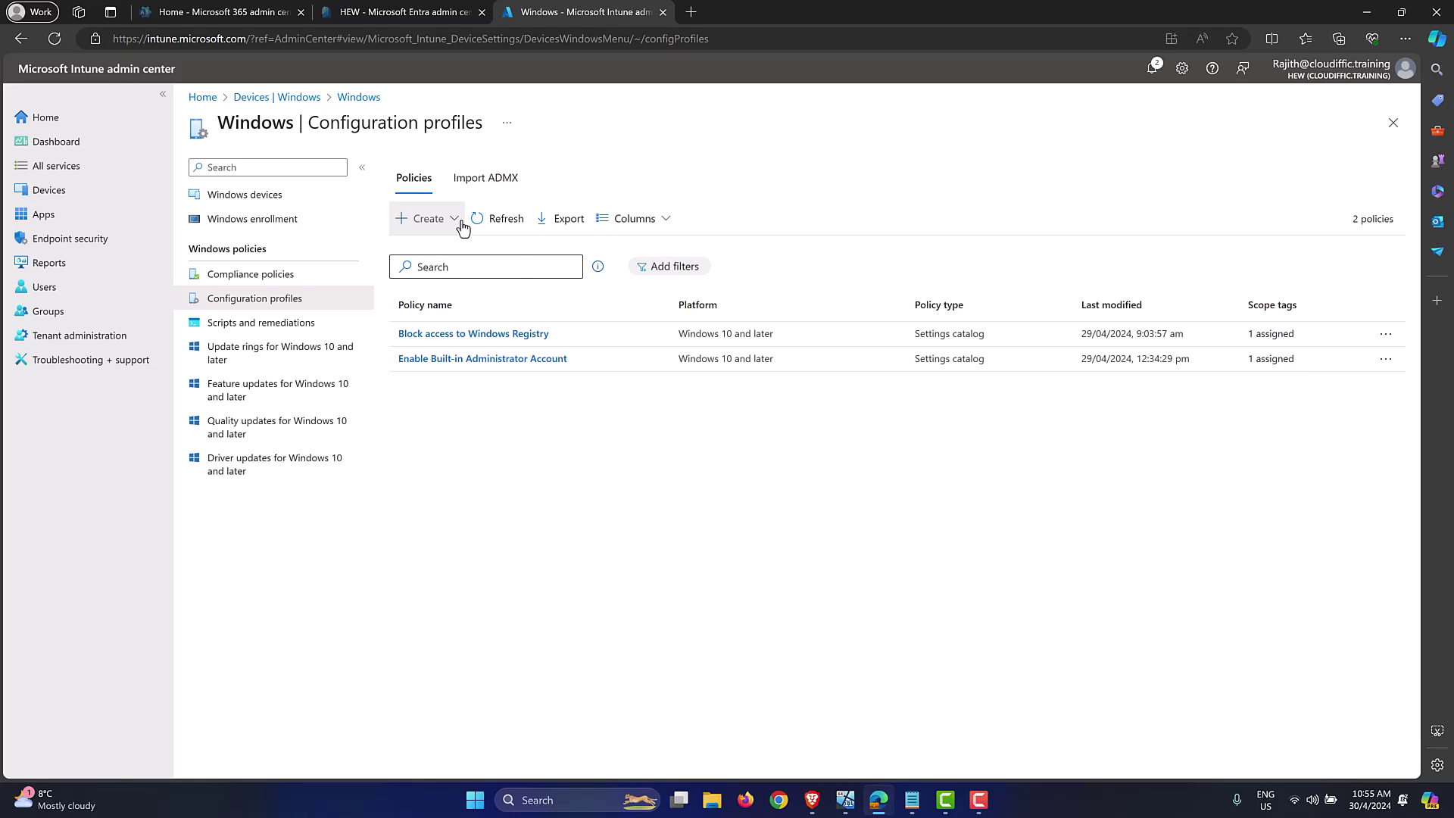
{"action": "left_click", "coordinate": [454, 219]}
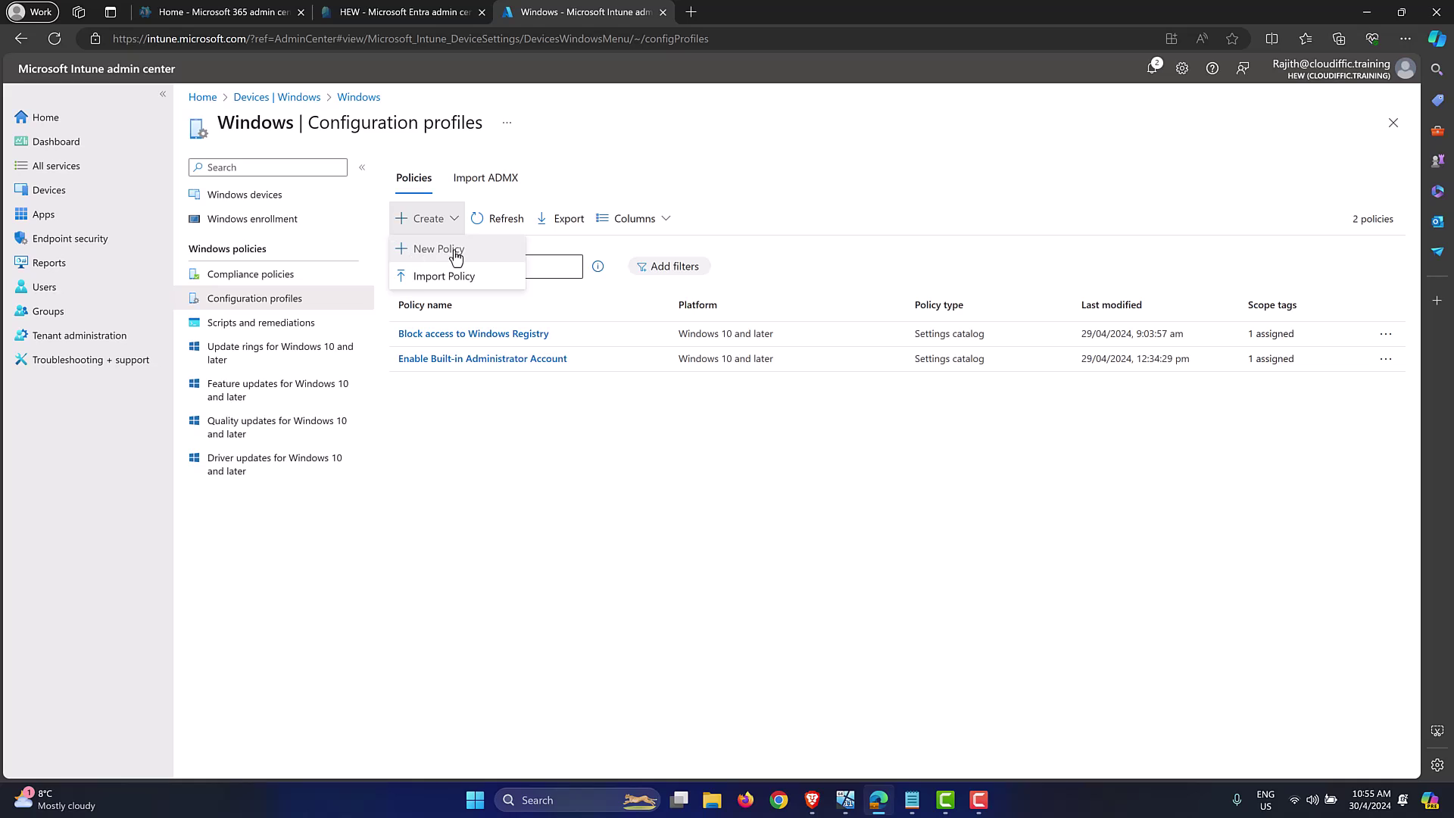
{"action": "left_click", "coordinate": [455, 253]}
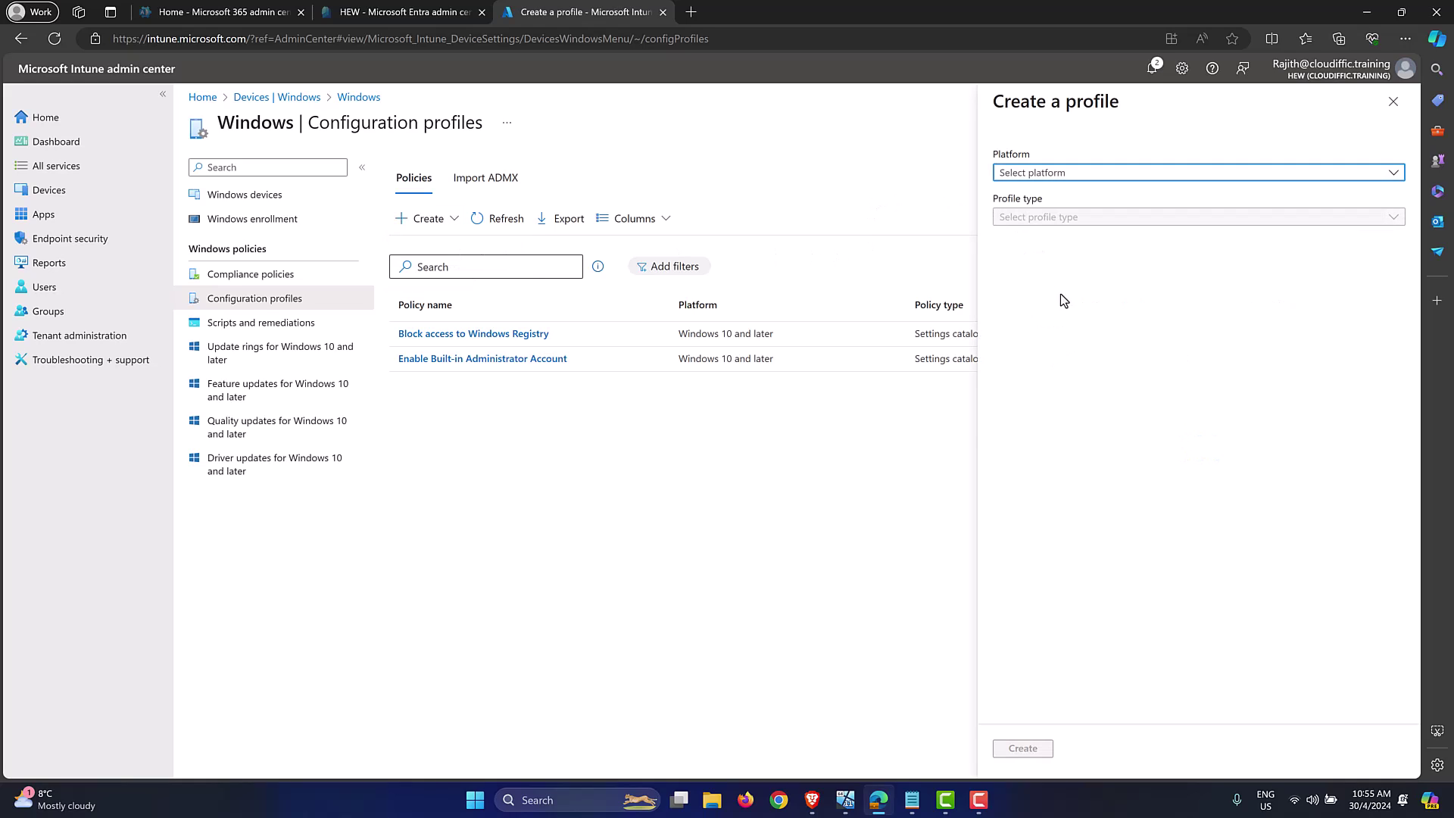
Step: Create a Windows 10 and later profile of type Settings catalog
{"action": "left_click", "coordinate": [1064, 175]}
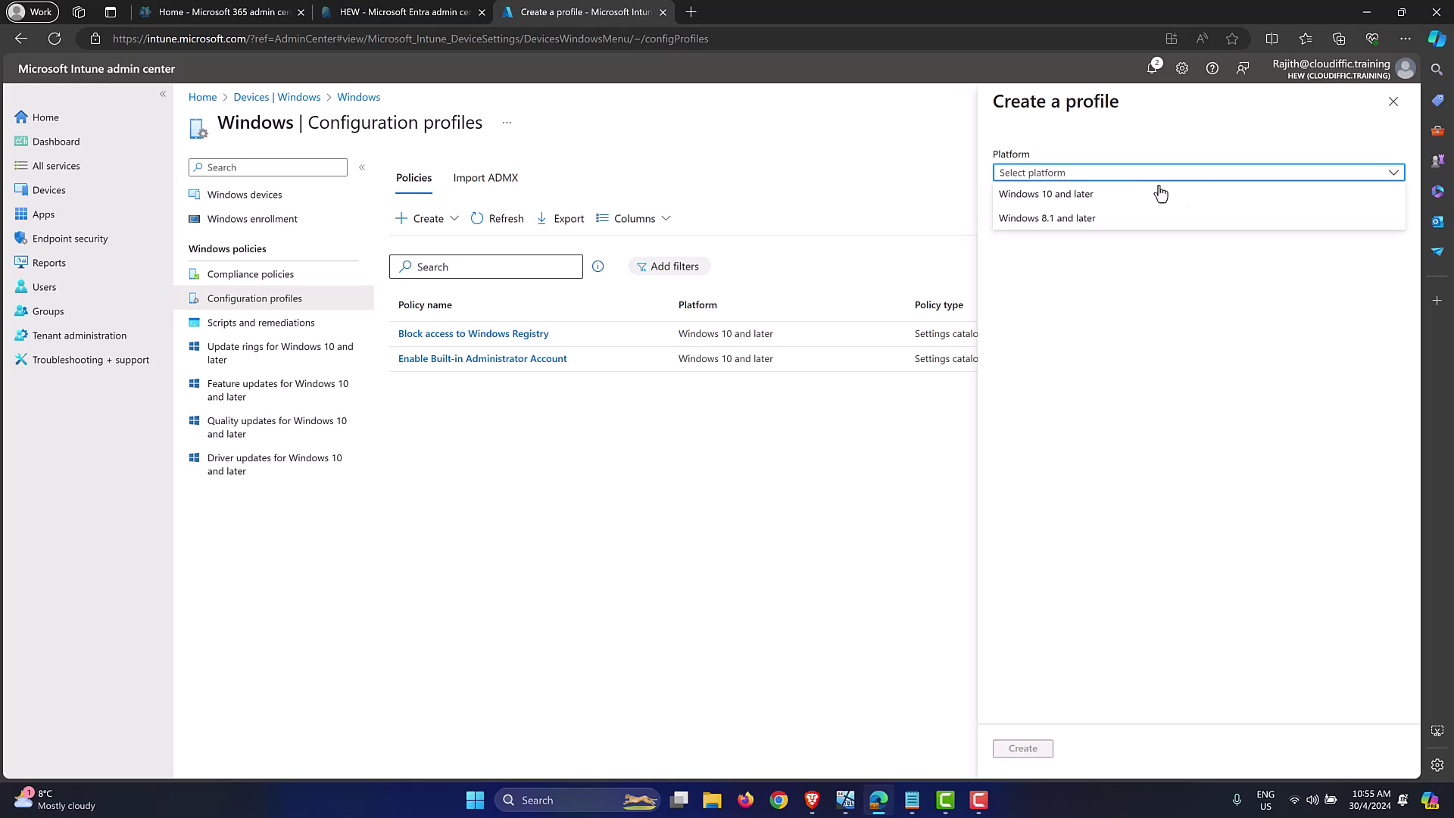
{"action": "left_click", "coordinate": [1062, 197]}
{"action": "left_click", "coordinate": [1065, 220]}
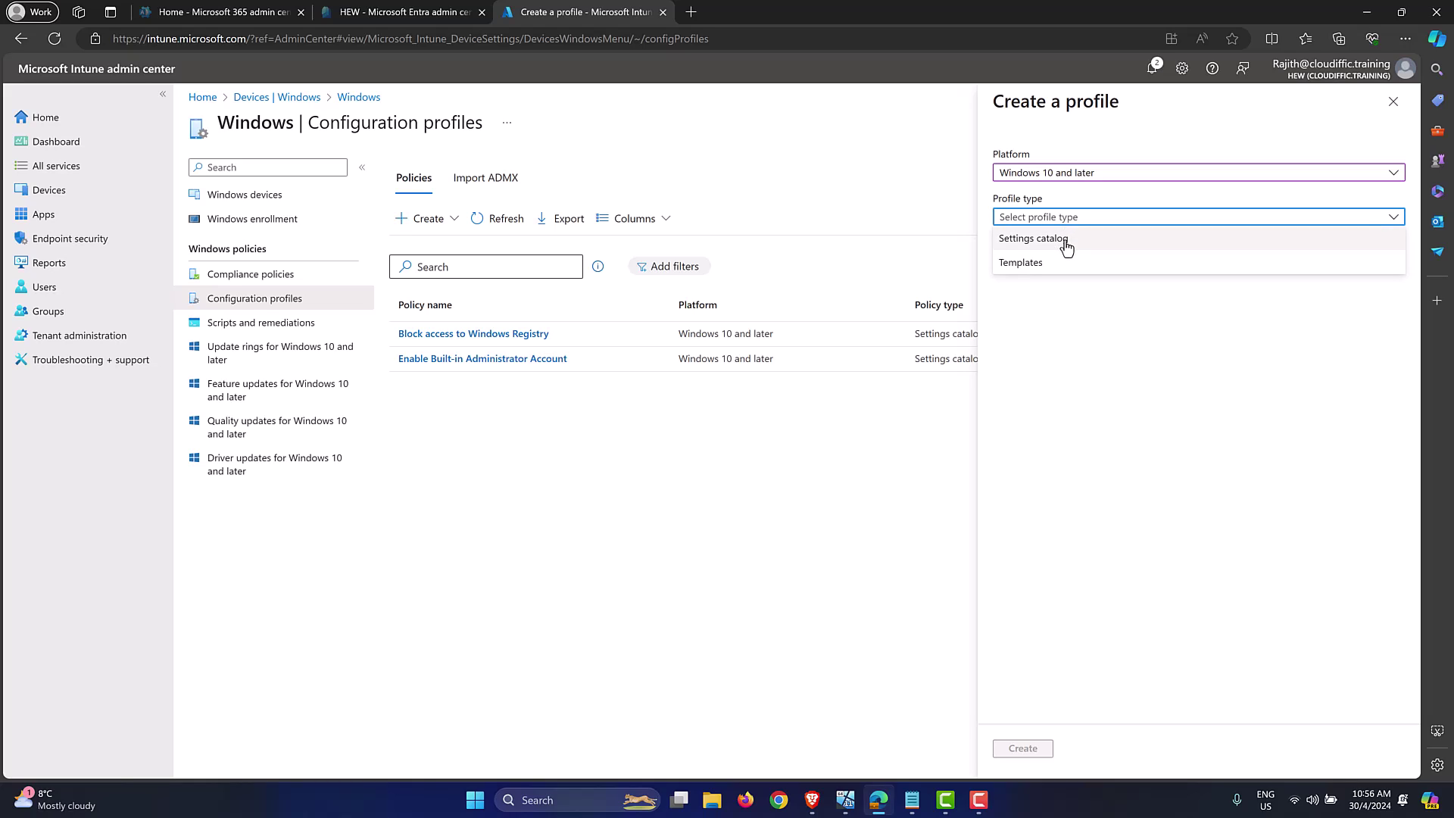
{"action": "left_click", "coordinate": [1066, 241]}
{"action": "left_click", "coordinate": [1022, 748]}
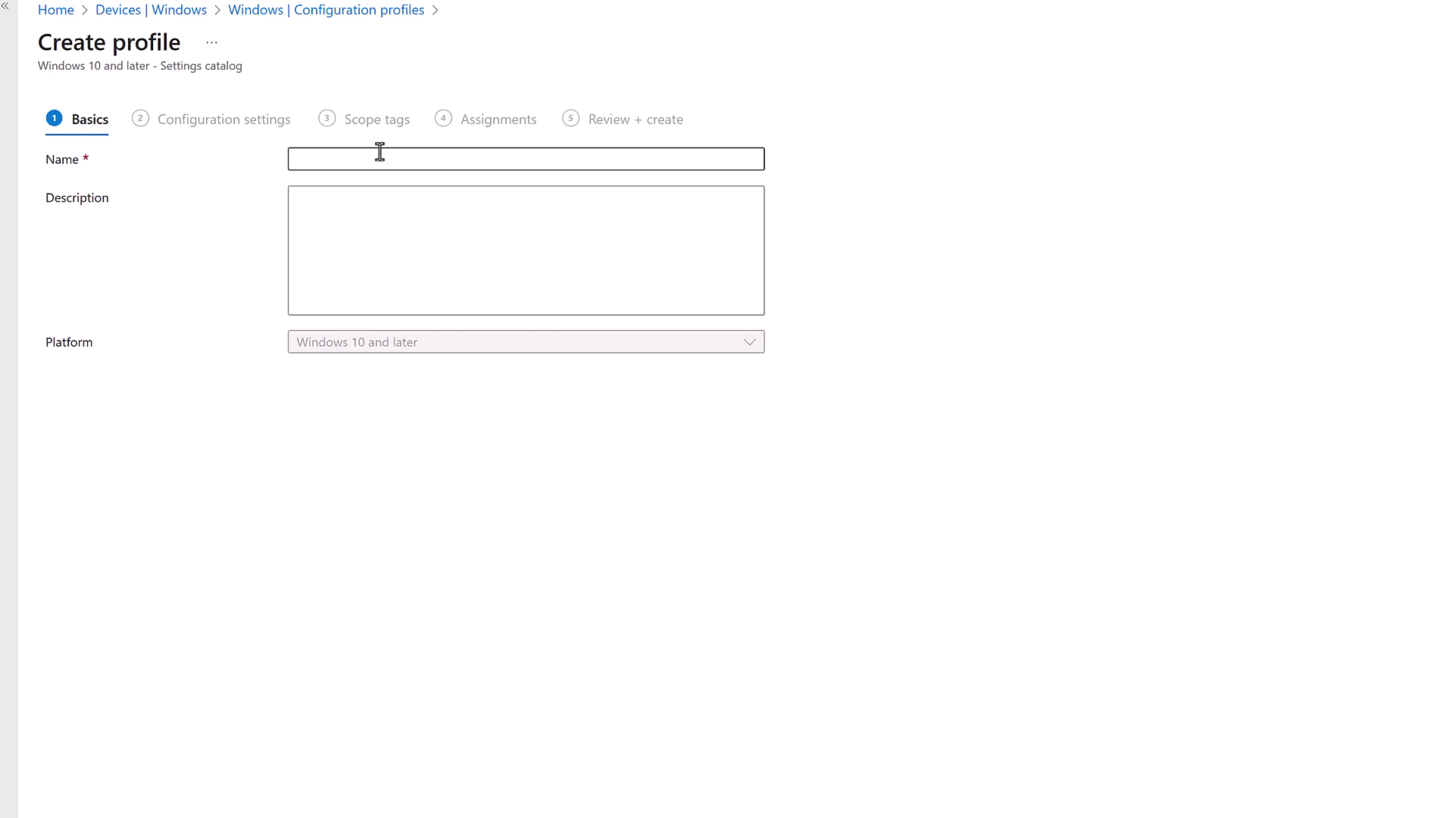
Step: Name the profile 'Logon Mesage For Windows Machines' and use the same text as description
{"action": "left_click", "coordinate": [381, 152]}
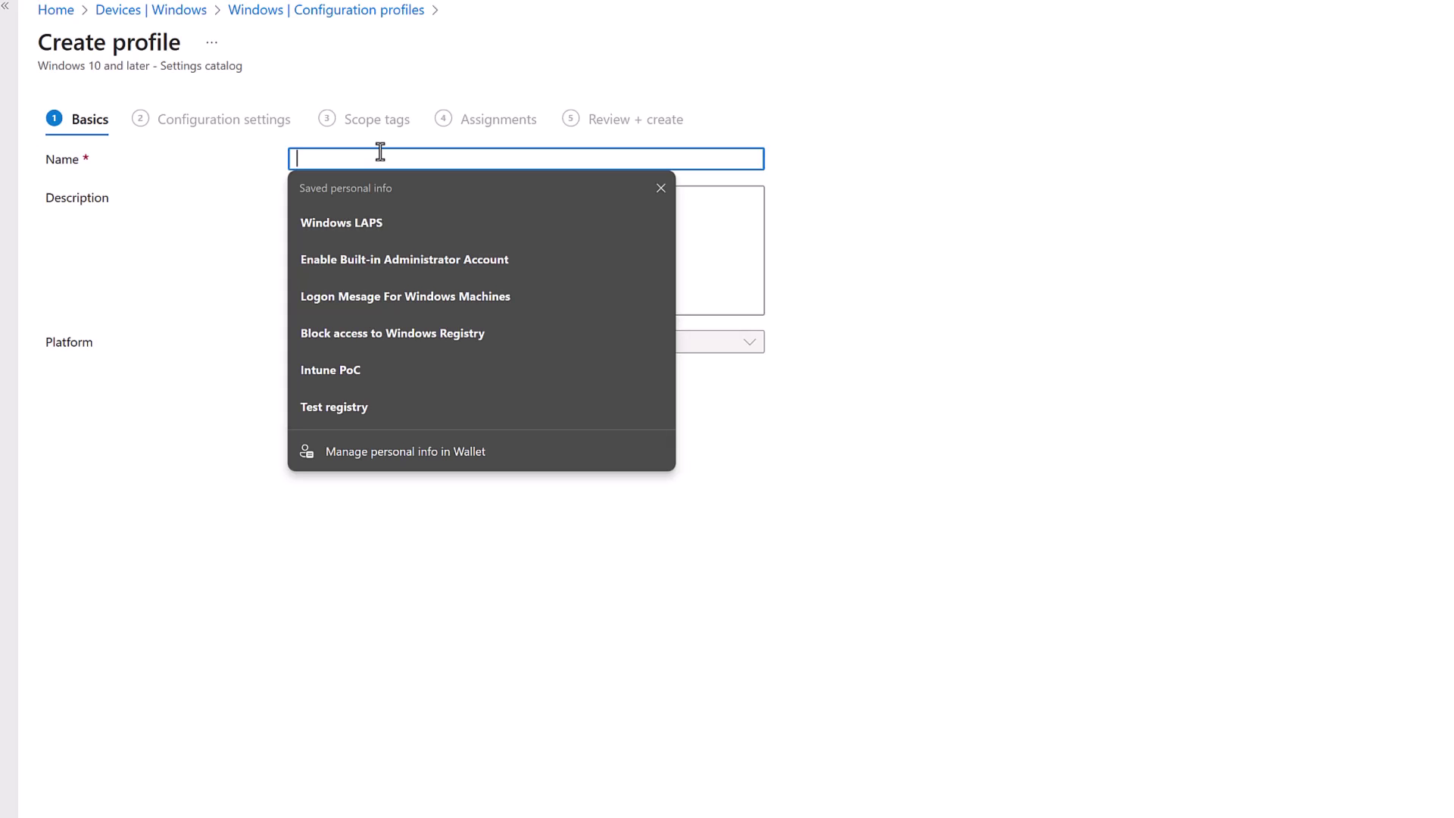
{"action": "type", "text": "Lo"}
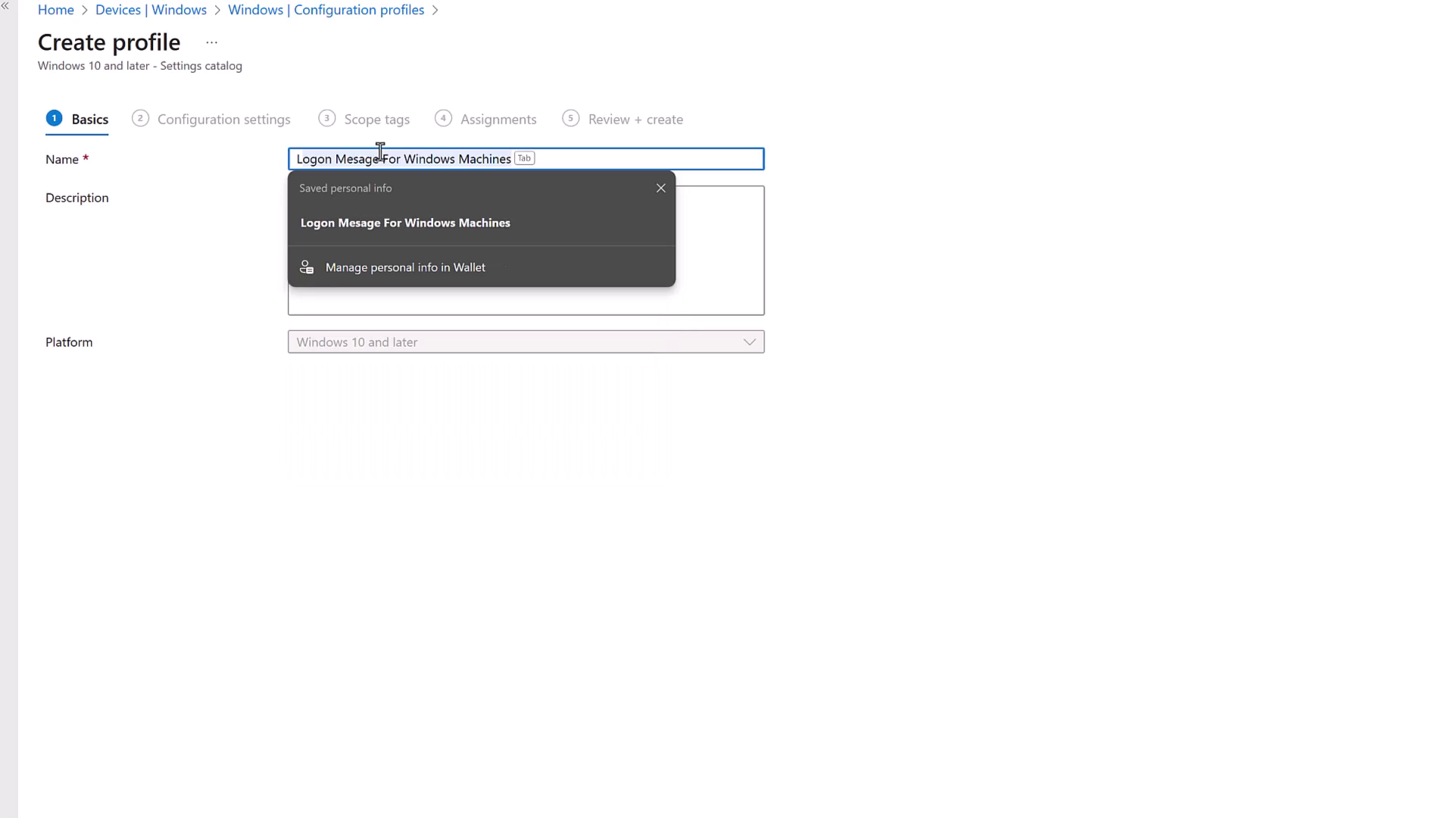
{"action": "type", "text": "gon"}
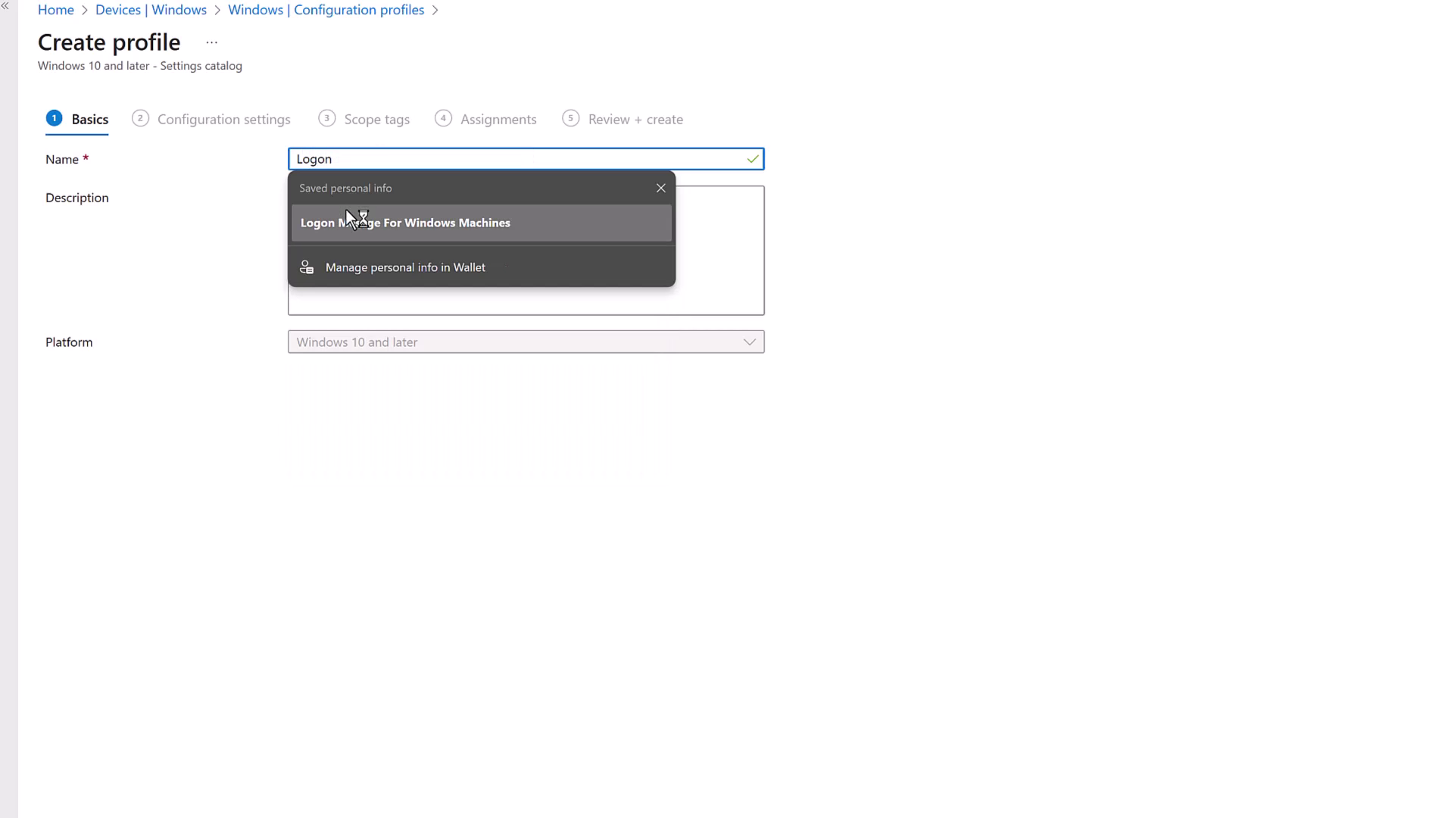
{"action": "left_click", "coordinate": [356, 227]}
{"action": "left_click_drag", "start_coordinate": [545, 161], "coordinate": [124, 132]}
{"action": "key", "text": "ctrl+c"}
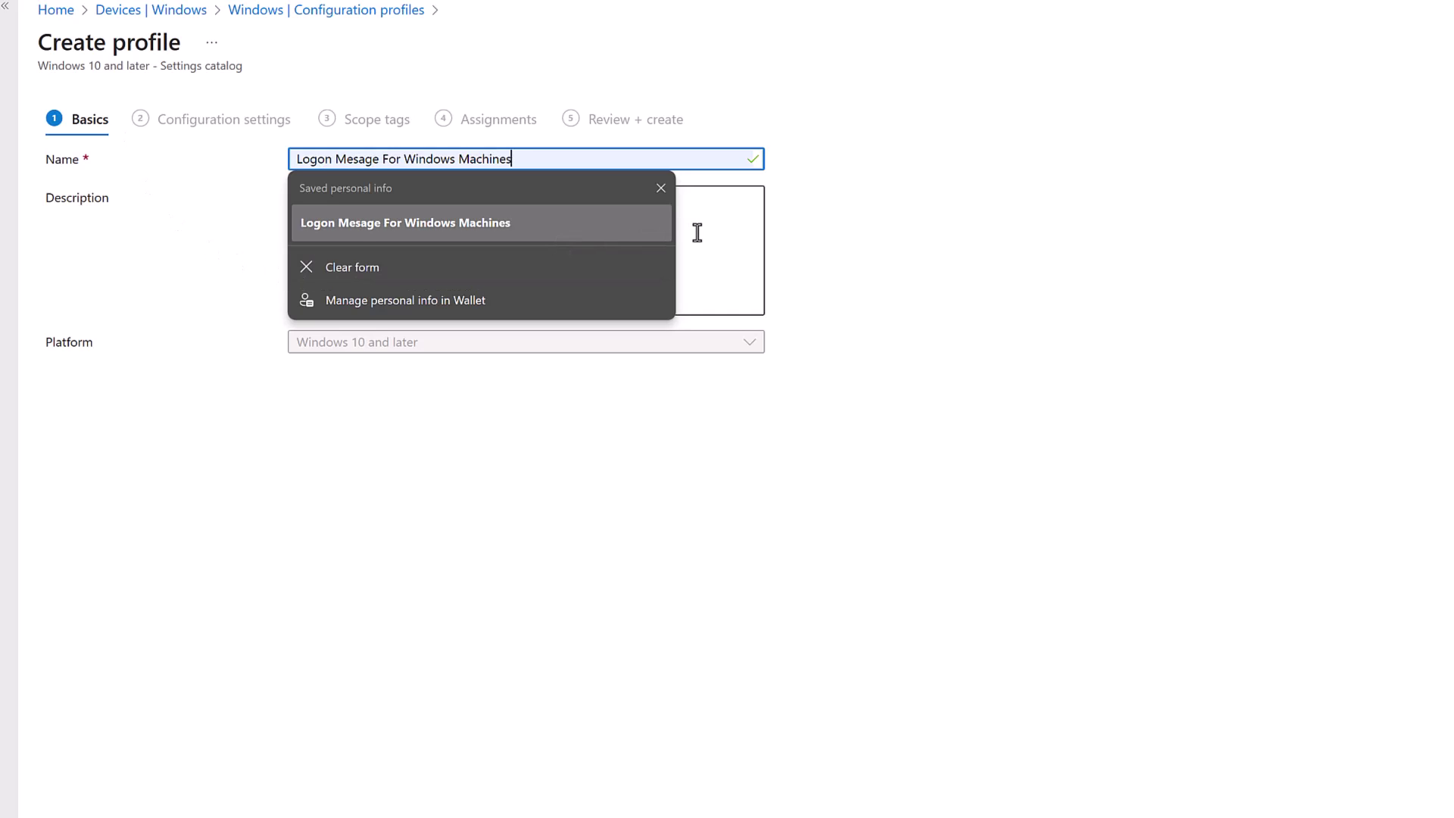
{"action": "left_click", "coordinate": [695, 230]}
{"action": "key", "text": "ctrl+v"}
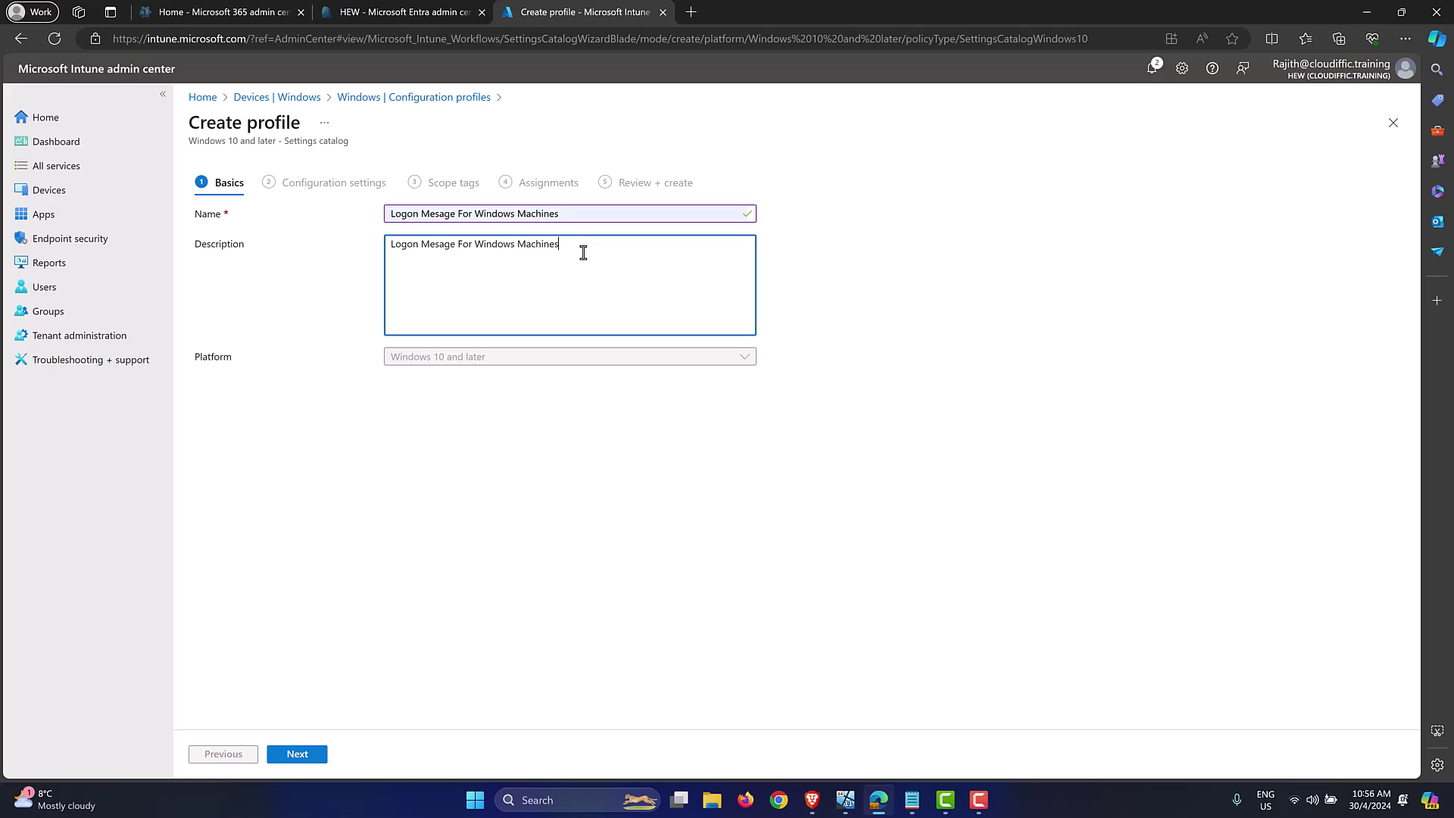
Step: In the configuration settings step, search the settings picker for 'logon'
{"action": "left_click", "coordinate": [297, 753]}
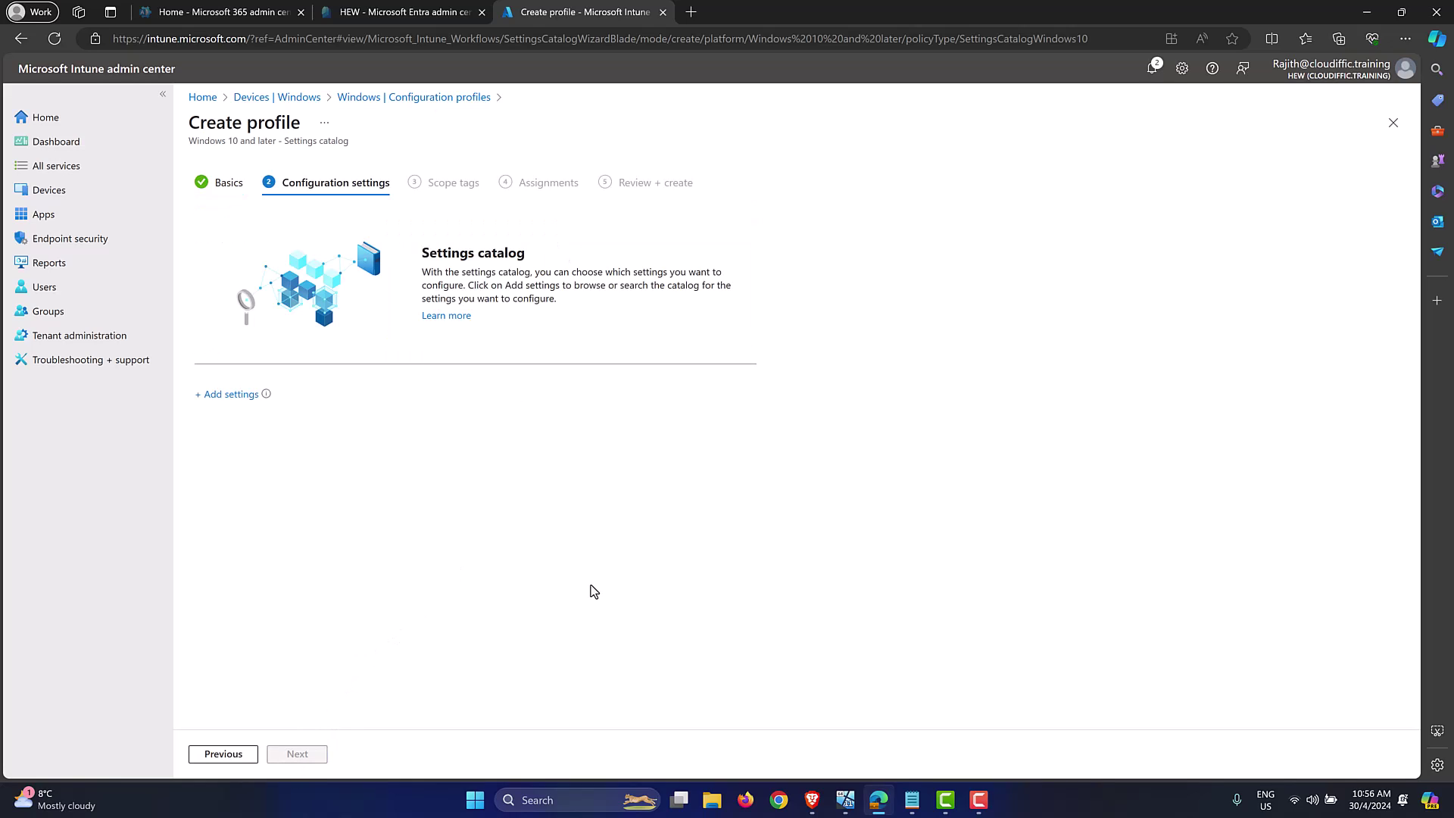
{"action": "left_click", "coordinate": [230, 395]}
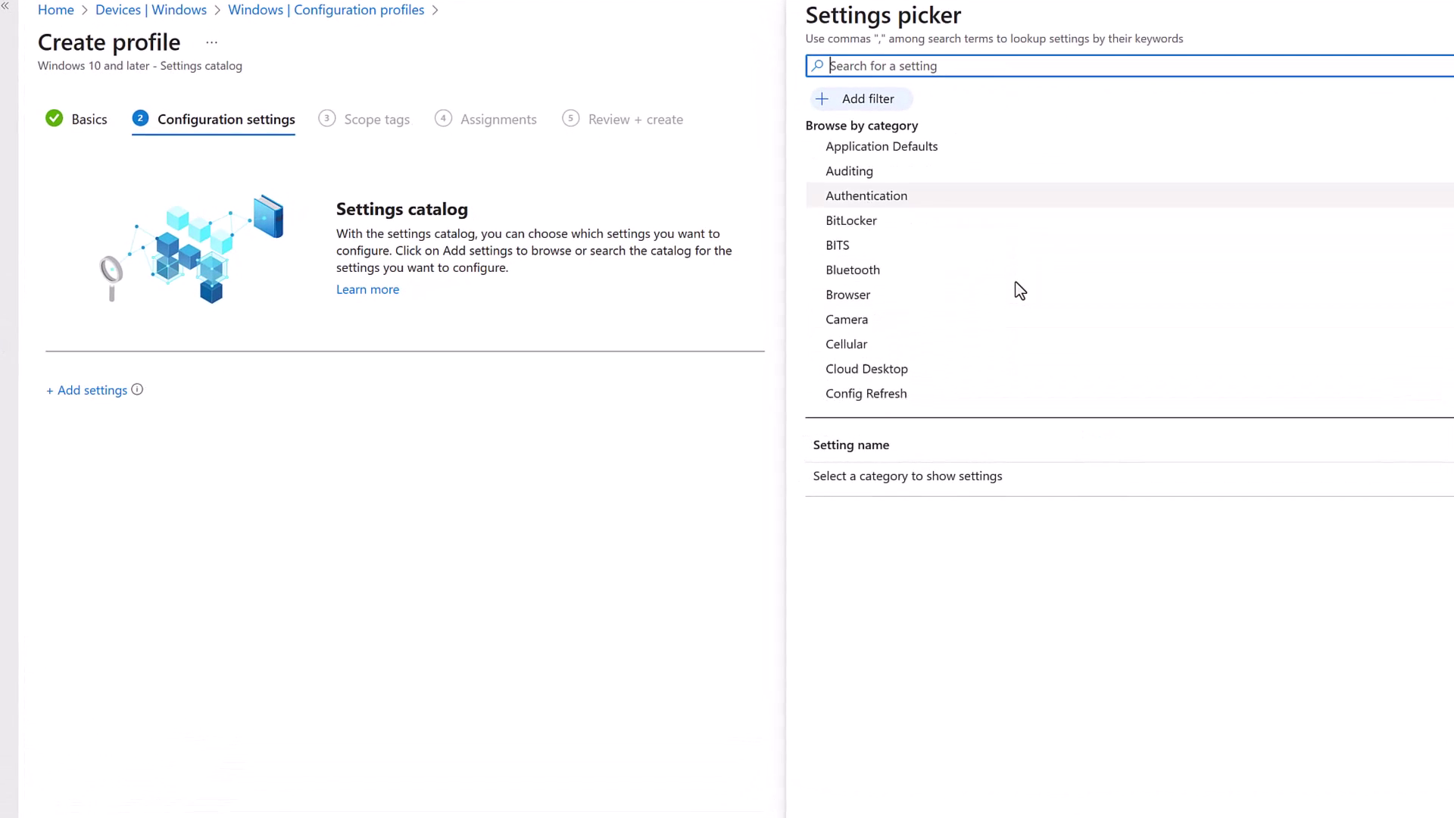
{"action": "scroll", "coordinate": [1021, 292], "scroll_direction": "down", "scroll_amount": 10}
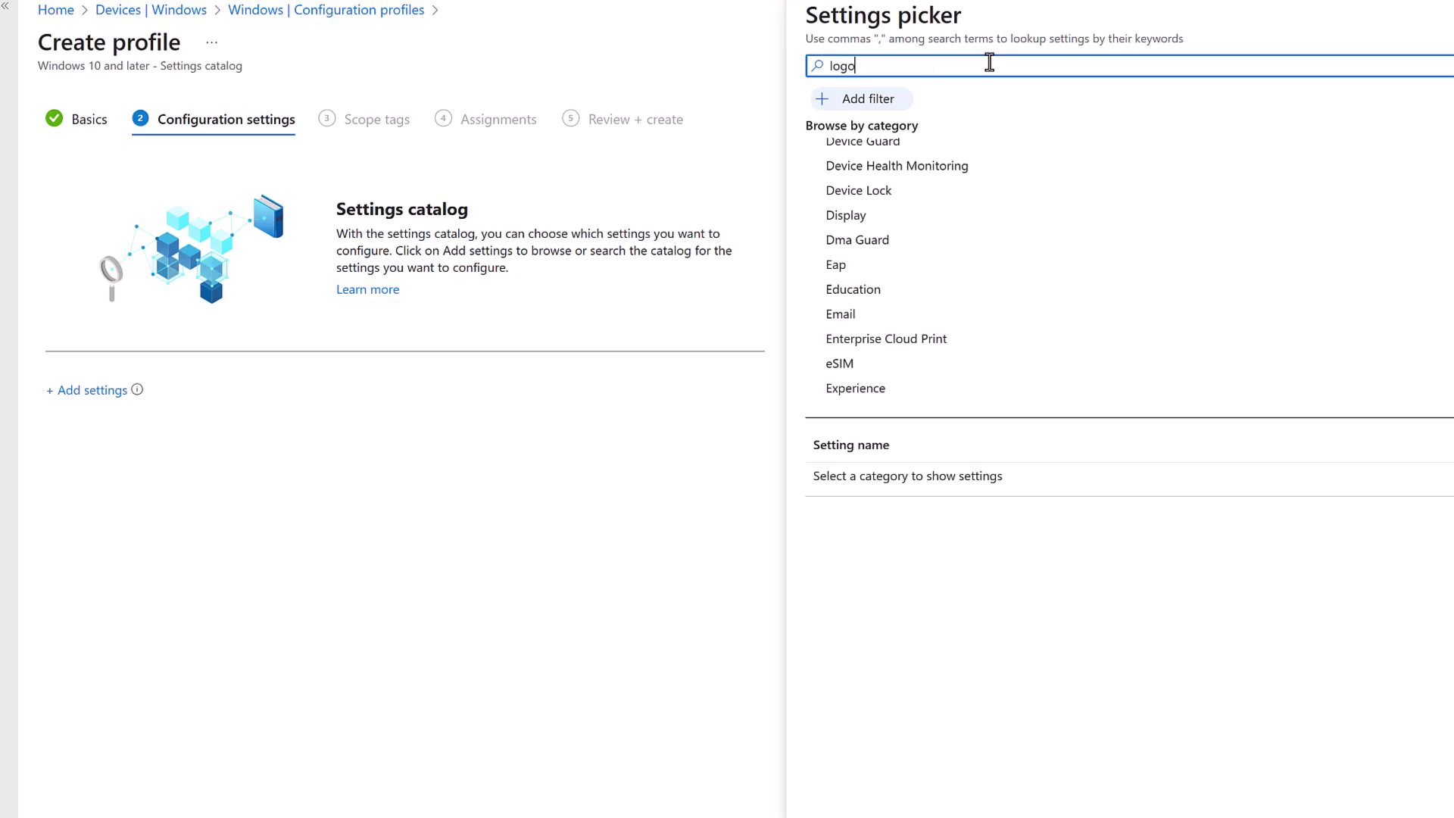
{"action": "key", "text": "Return"}
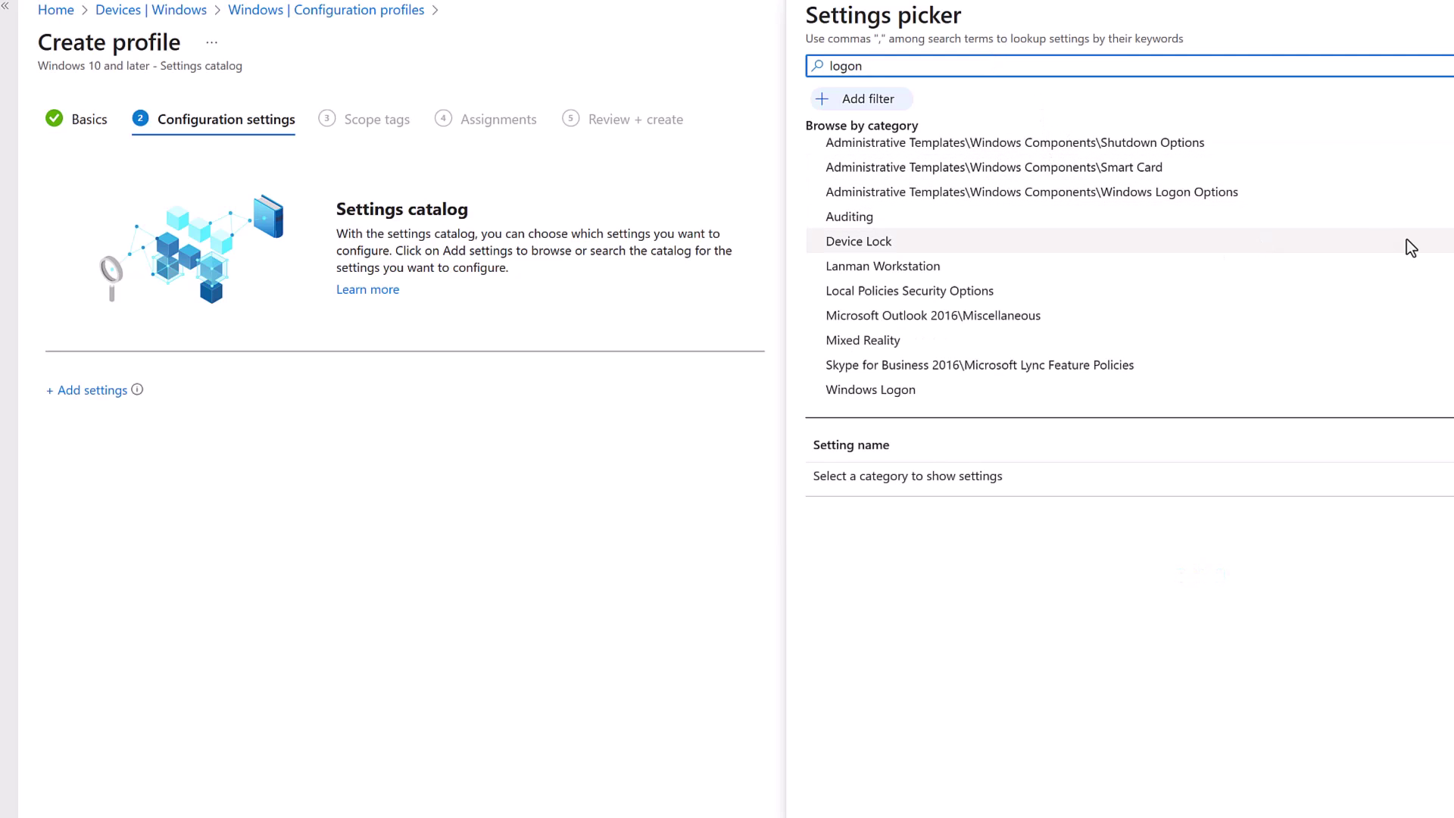
Step: Add the Interactive Logon Message Title setting from Local Policies Security Options
{"action": "scroll", "coordinate": [1424, 236], "scroll_direction": "up", "scroll_amount": 1}
{"action": "scroll", "coordinate": [1430, 236], "scroll_direction": "up", "scroll_amount": 3}
{"action": "scroll", "coordinate": [1417, 235], "scroll_direction": "down", "scroll_amount": 4}
{"action": "left_click", "coordinate": [915, 292]}
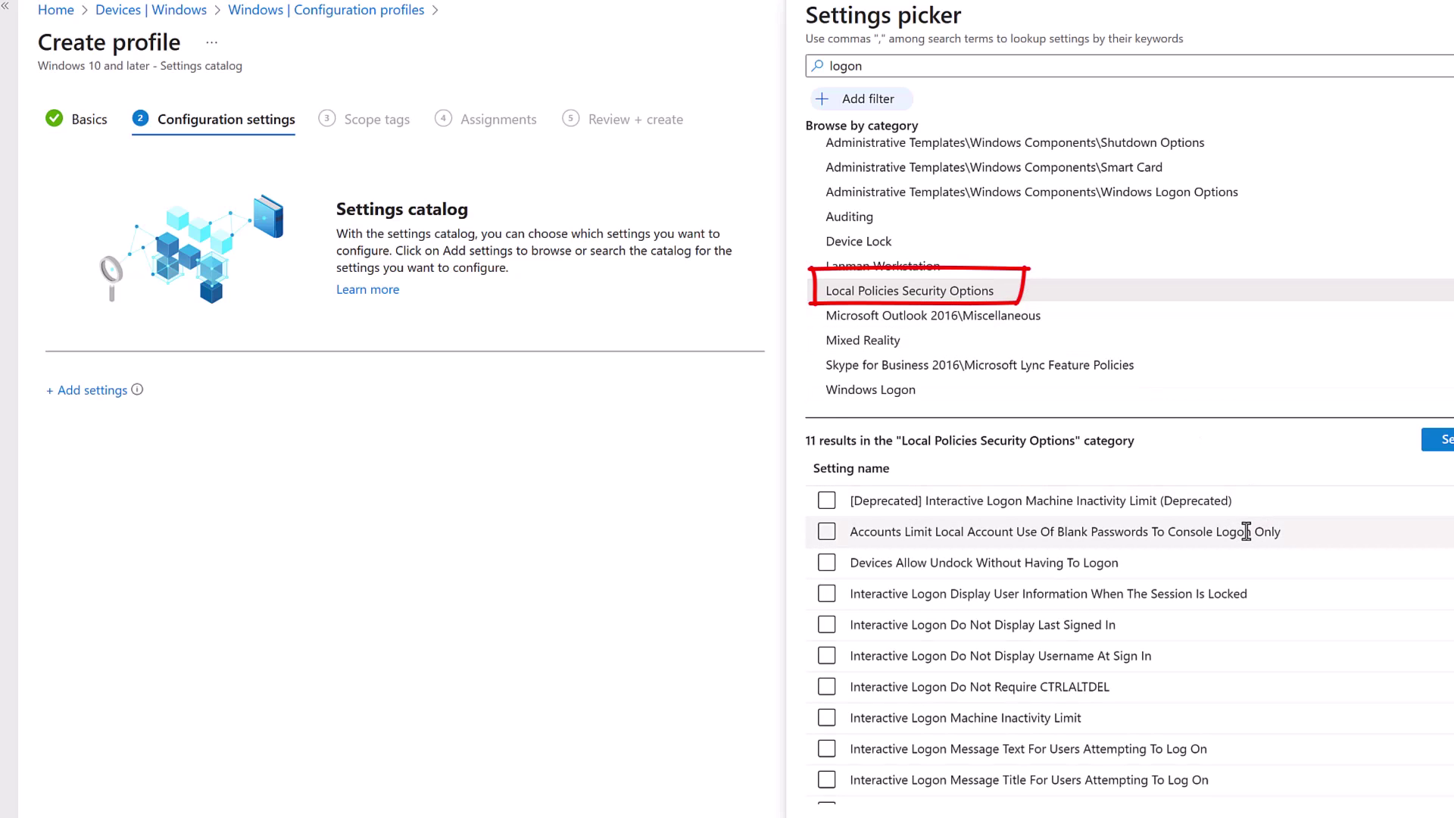
{"action": "scroll", "coordinate": [1246, 533], "scroll_direction": "down", "scroll_amount": 1}
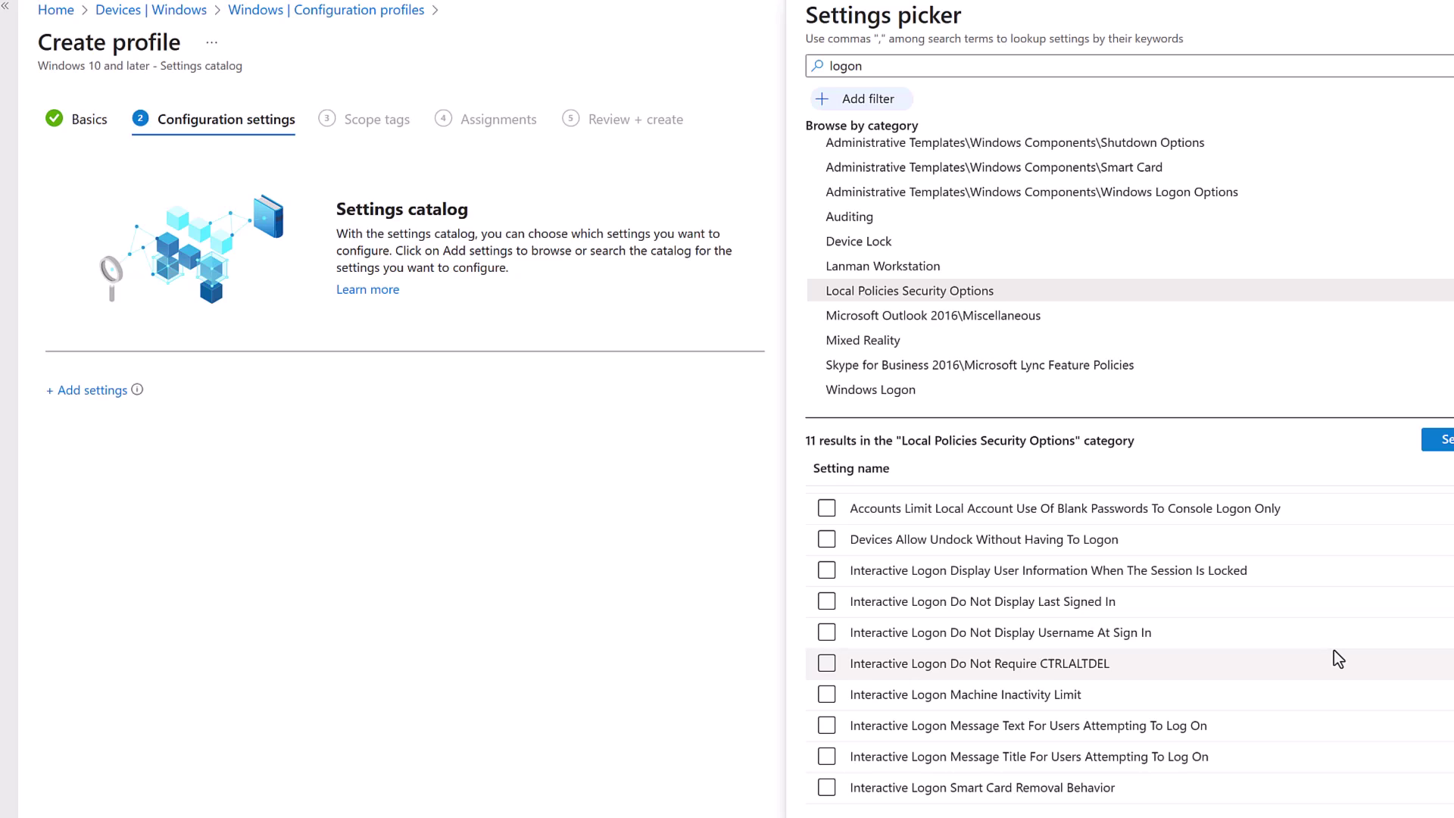
{"action": "left_click", "coordinate": [824, 727]}
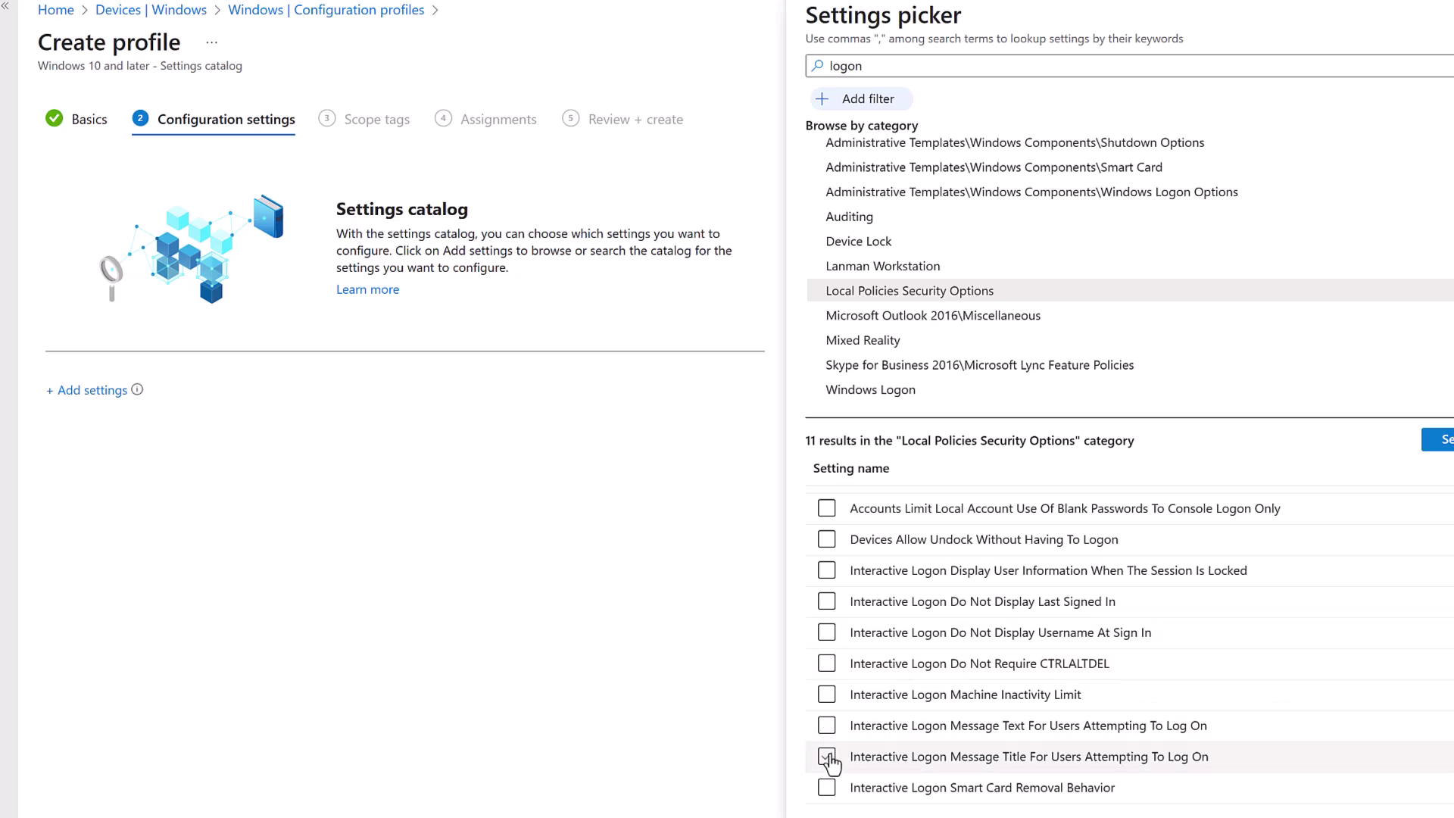
{"action": "left_click", "coordinate": [827, 758]}
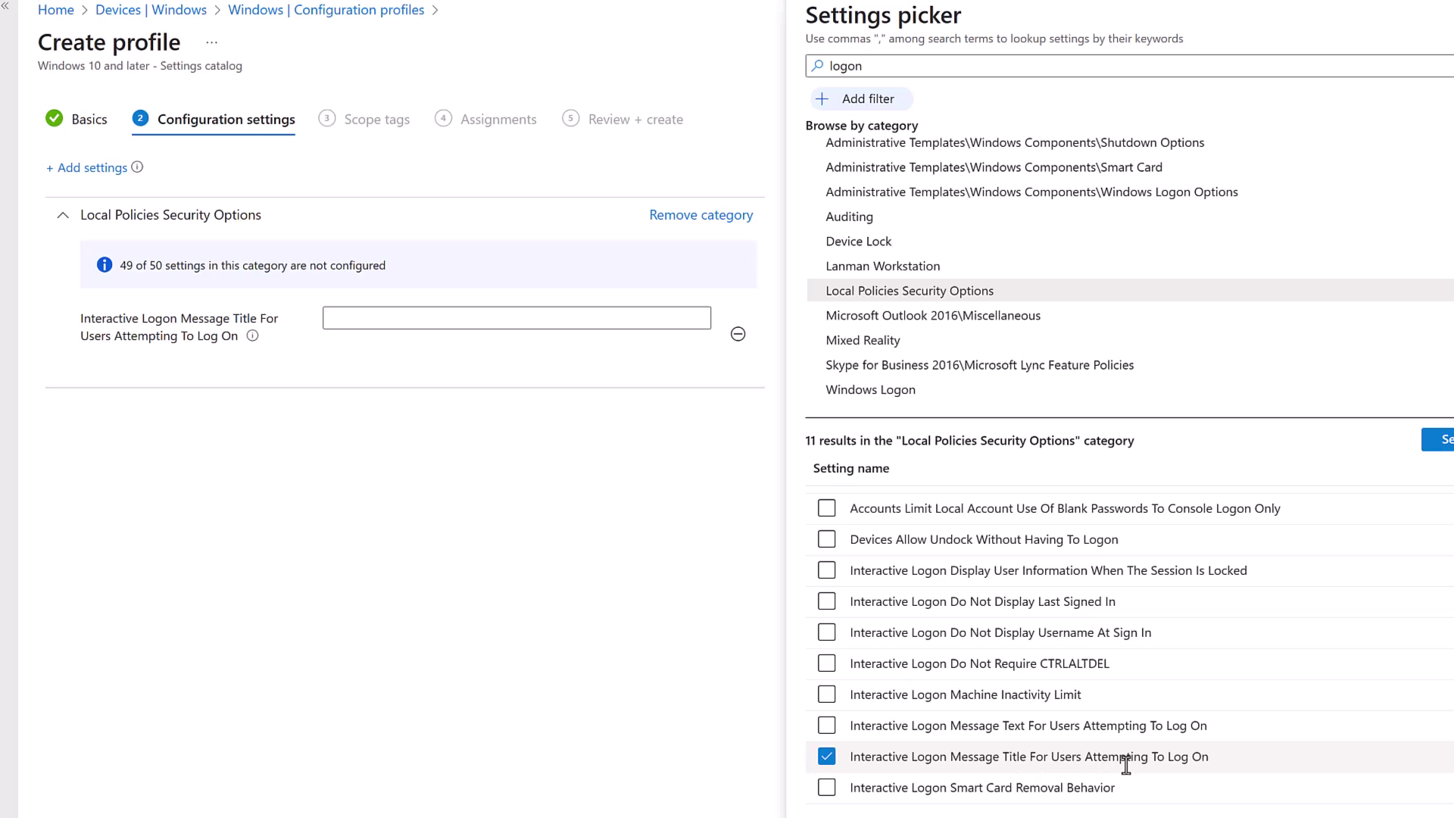
Step: Add the logon message text setting and title the message 'Acceptable Computer Usage Policy!'
{"action": "left_click", "coordinate": [828, 727]}
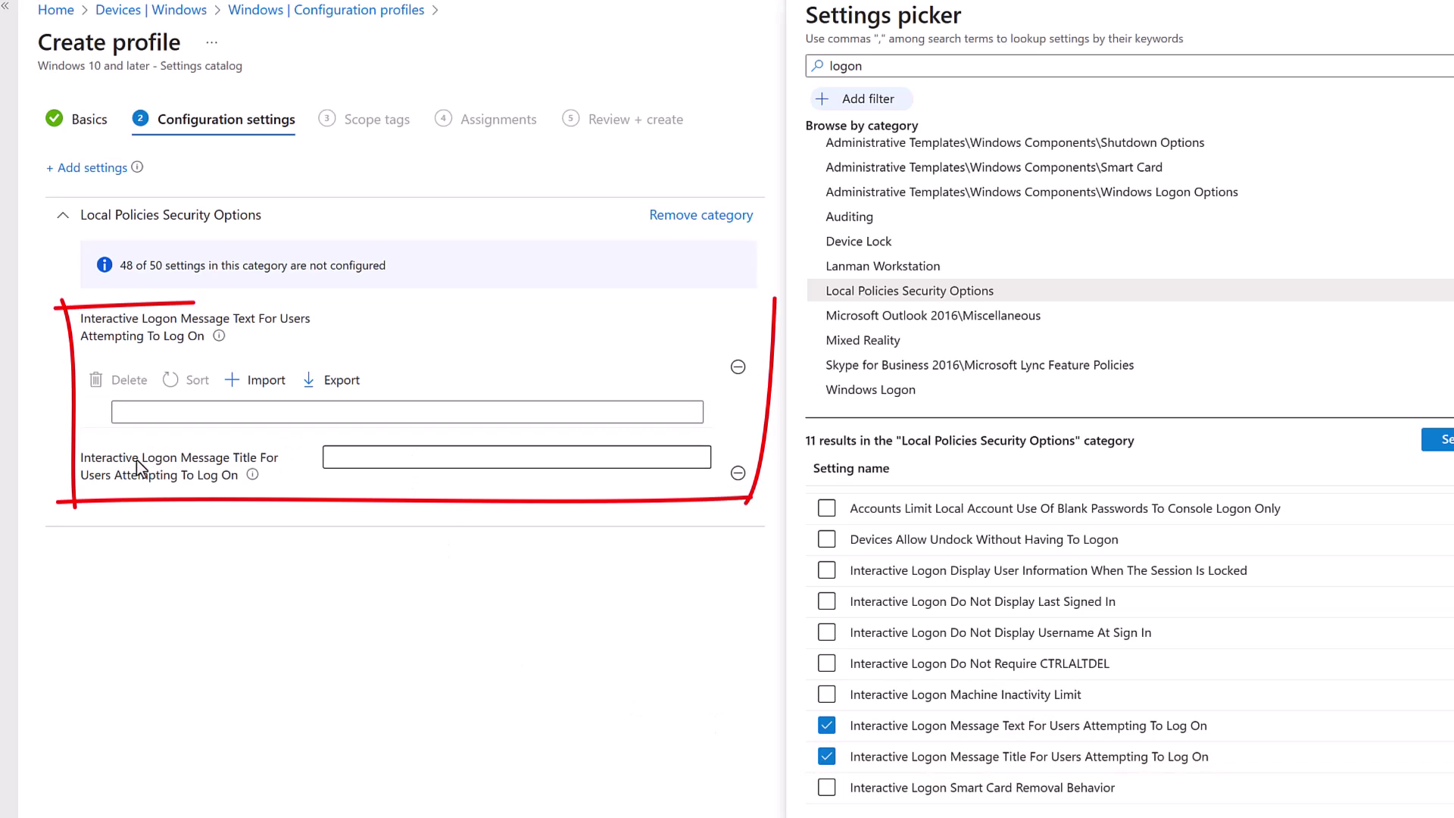
{"action": "left_click", "coordinate": [387, 459]}
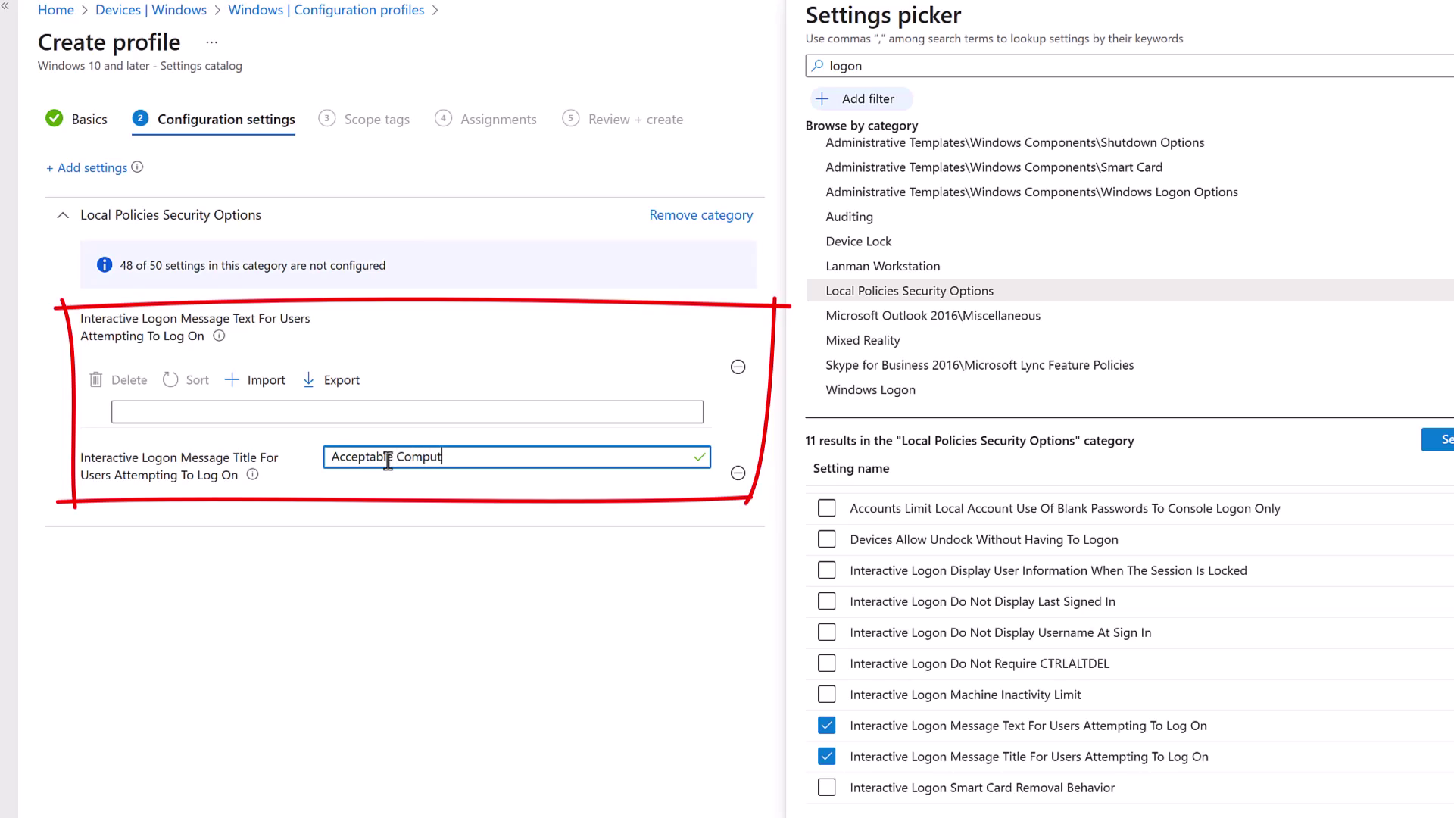
{"action": "type", "text": "age "}
{"action": "type", "text": "Policy"}
{"action": "type", "text": "!"}
Step: Type a first logon message text line, then select and delete it
{"action": "left_click", "coordinate": [470, 412]}
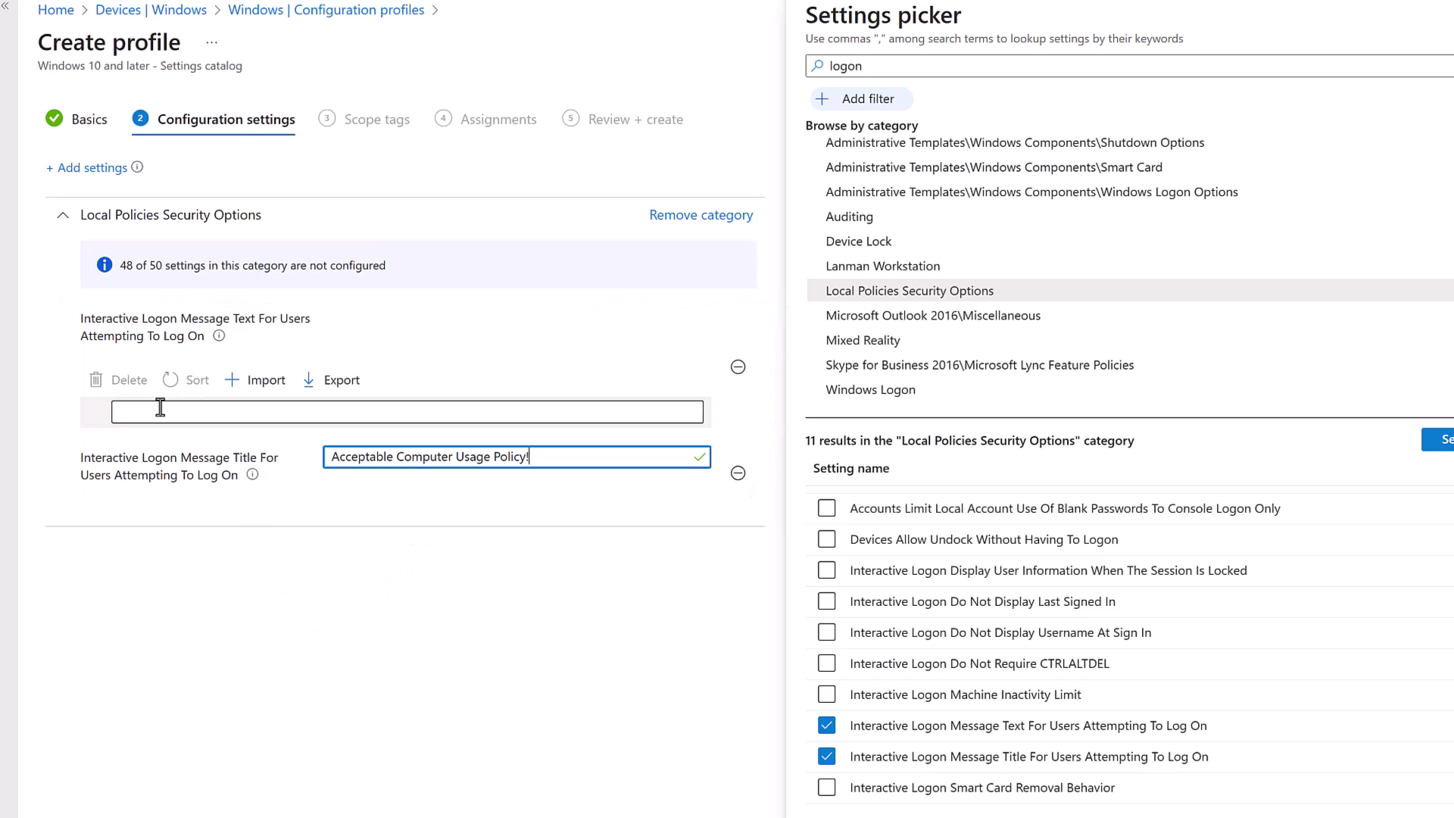
{"action": "left_click", "coordinate": [492, 361]}
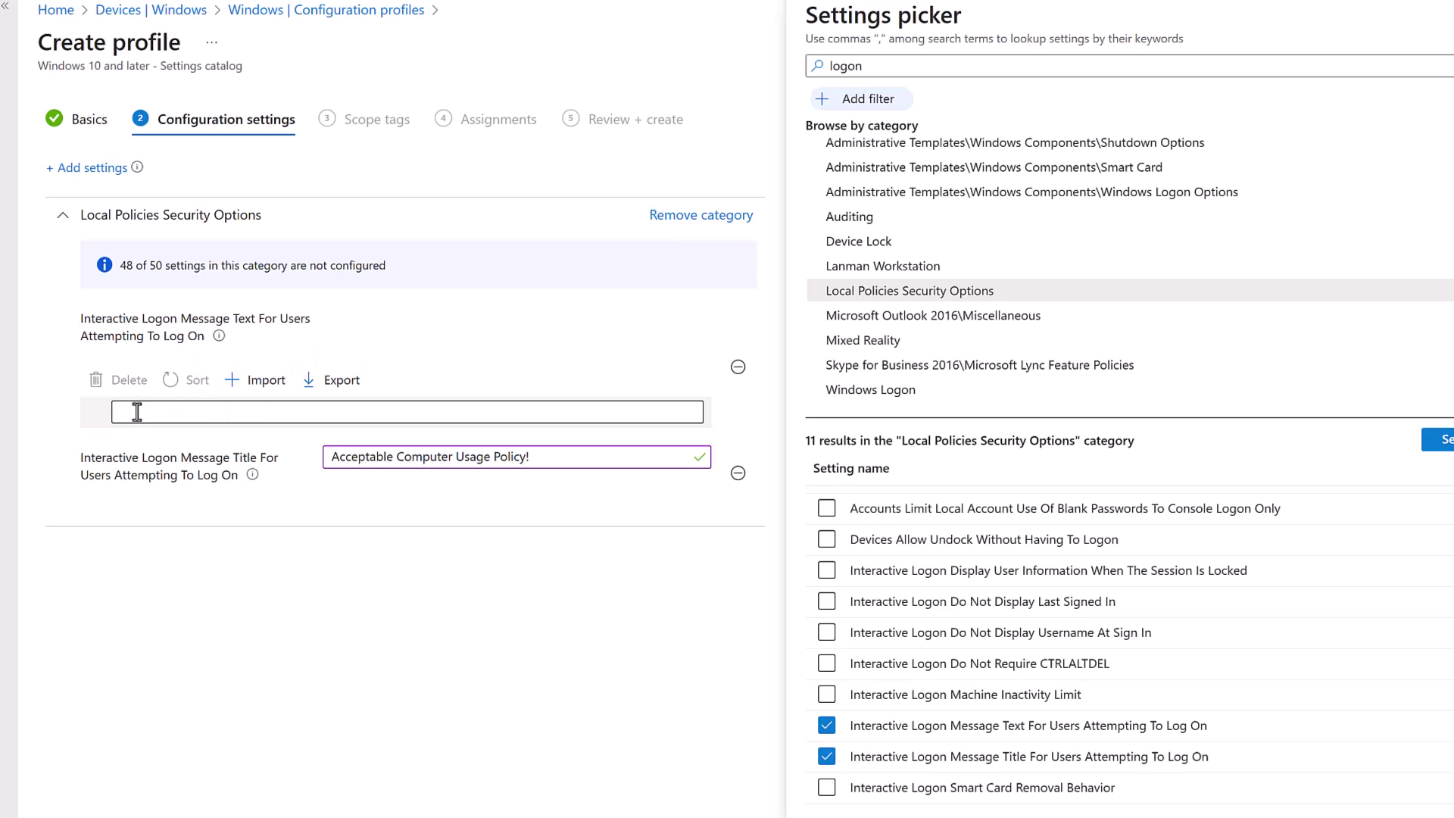
{"action": "left_click", "coordinate": [218, 413]}
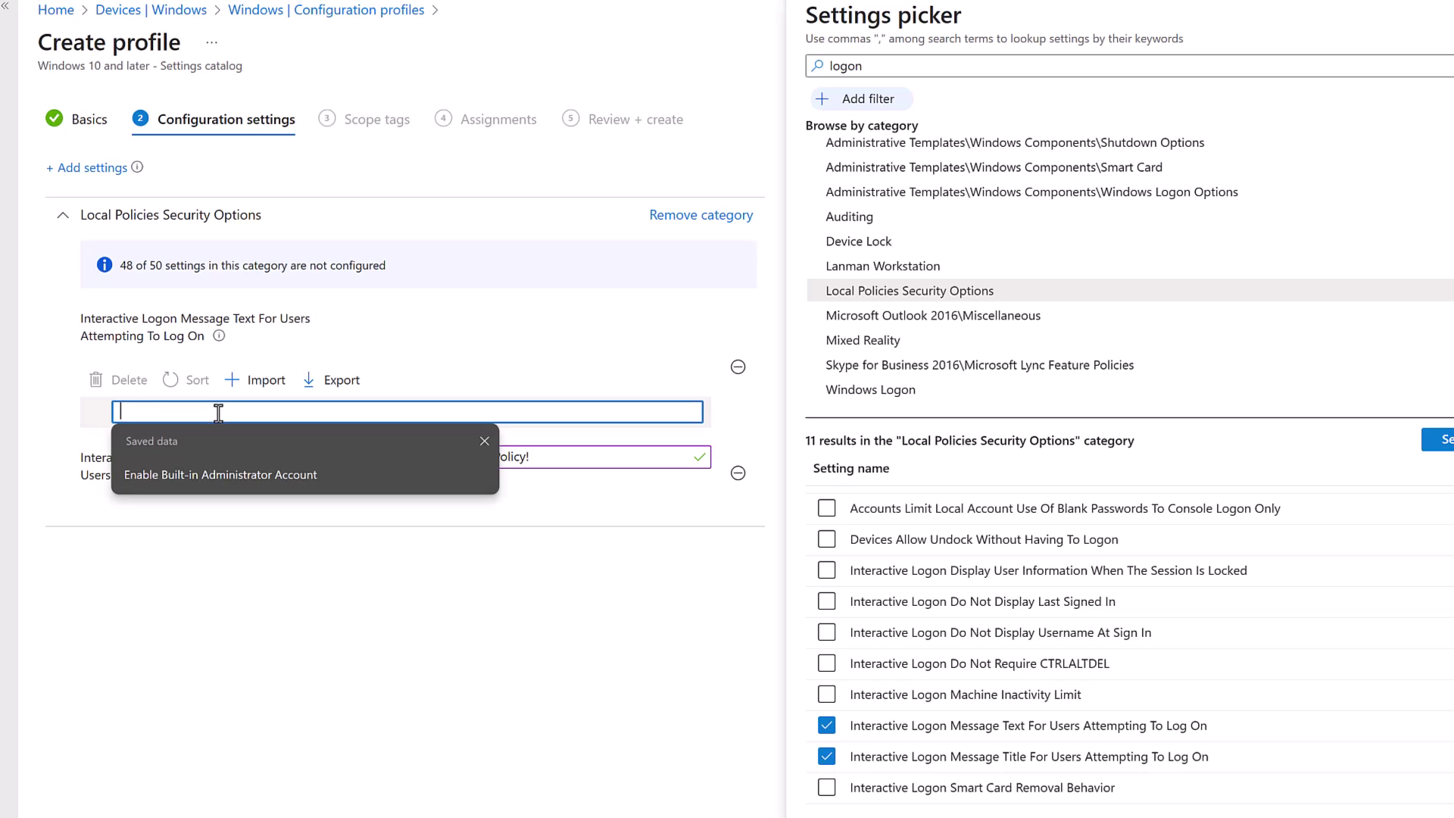
{"action": "type", "text": "YOu"}
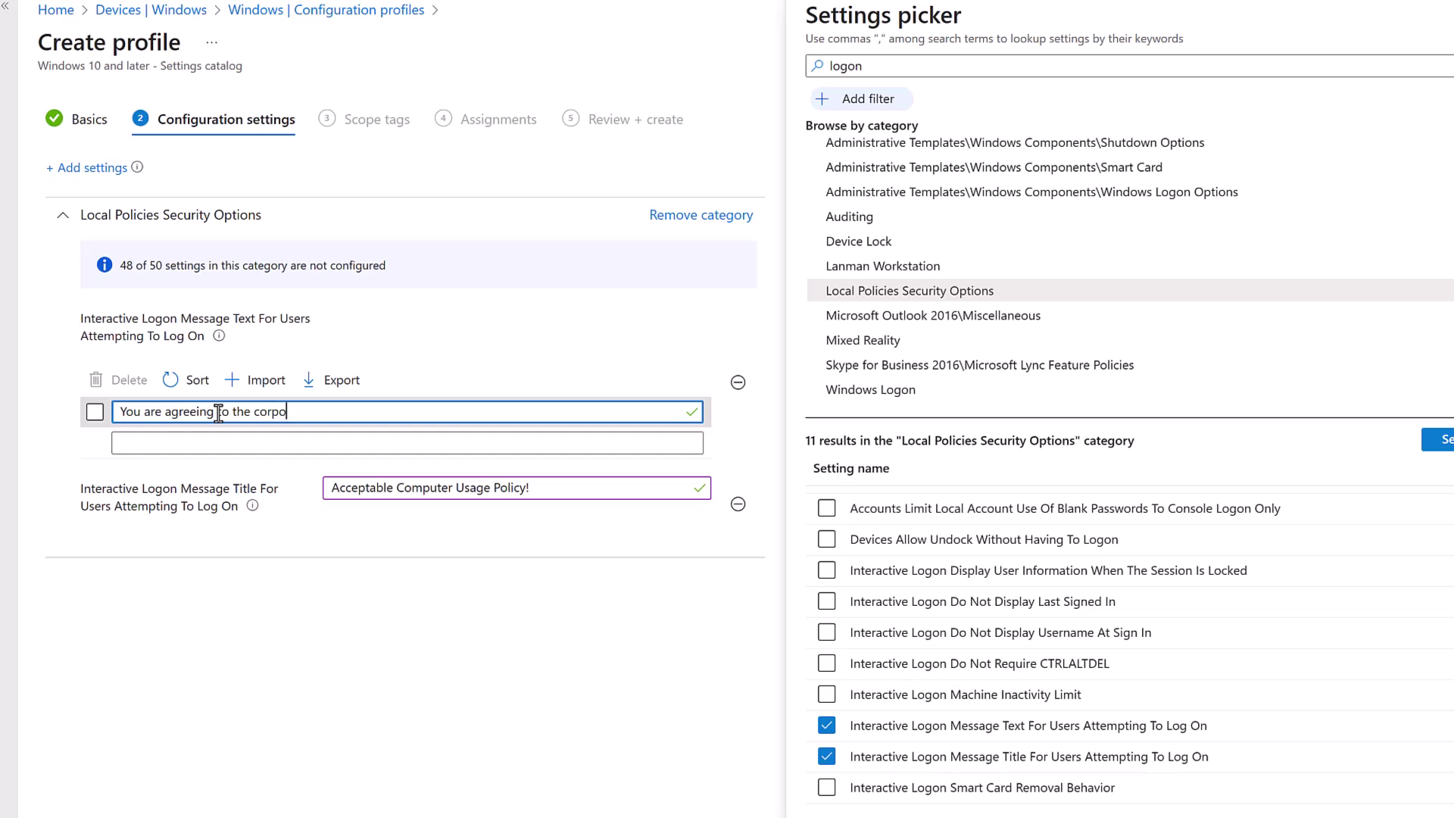
{"action": "type", "text": "mp"}
{"action": "key", "text": "BackSpace"}
{"action": "type", "text": "ic"}
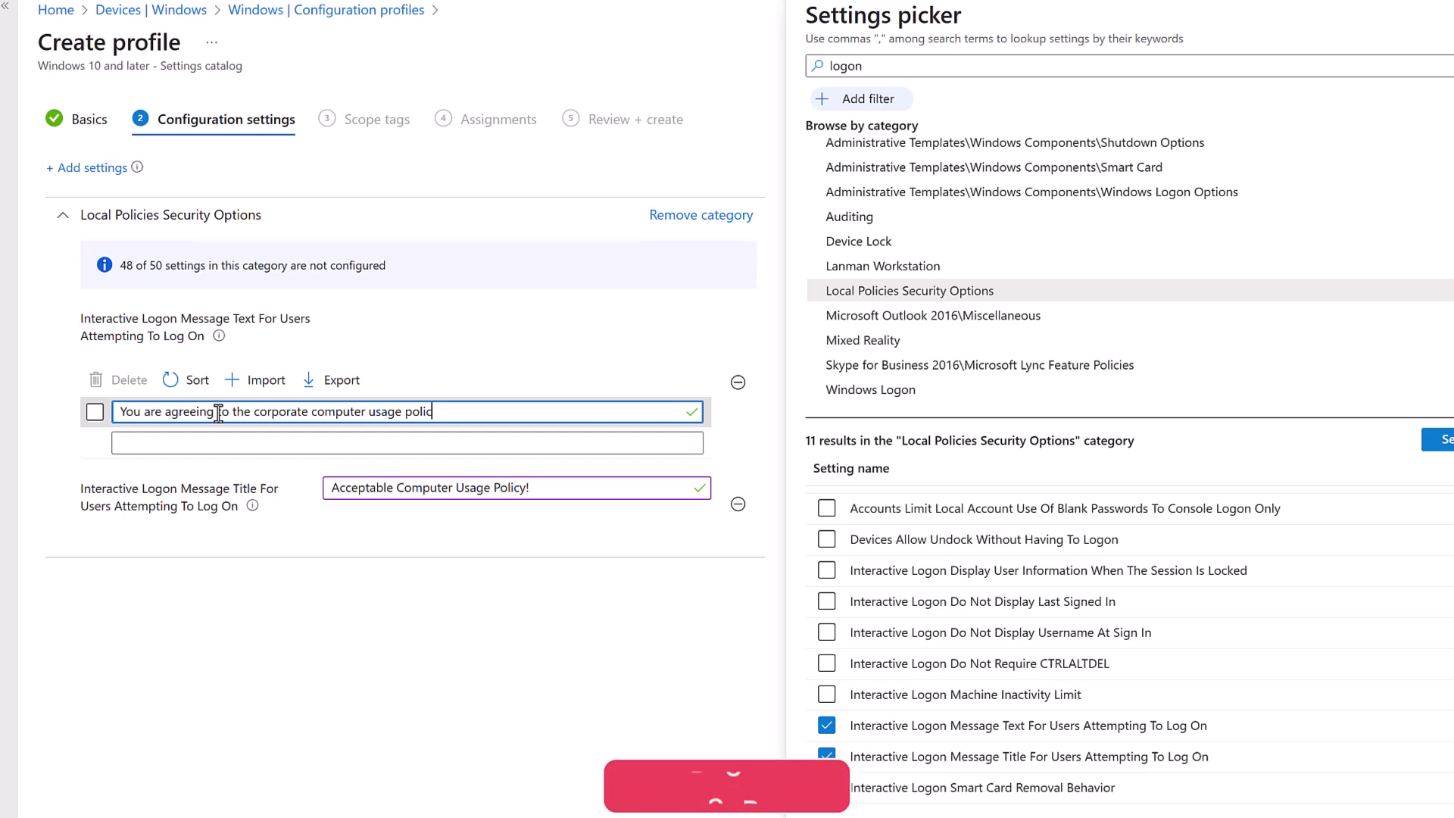
{"action": "type", "text": "y"}
{"action": "left_click", "coordinate": [221, 441]}
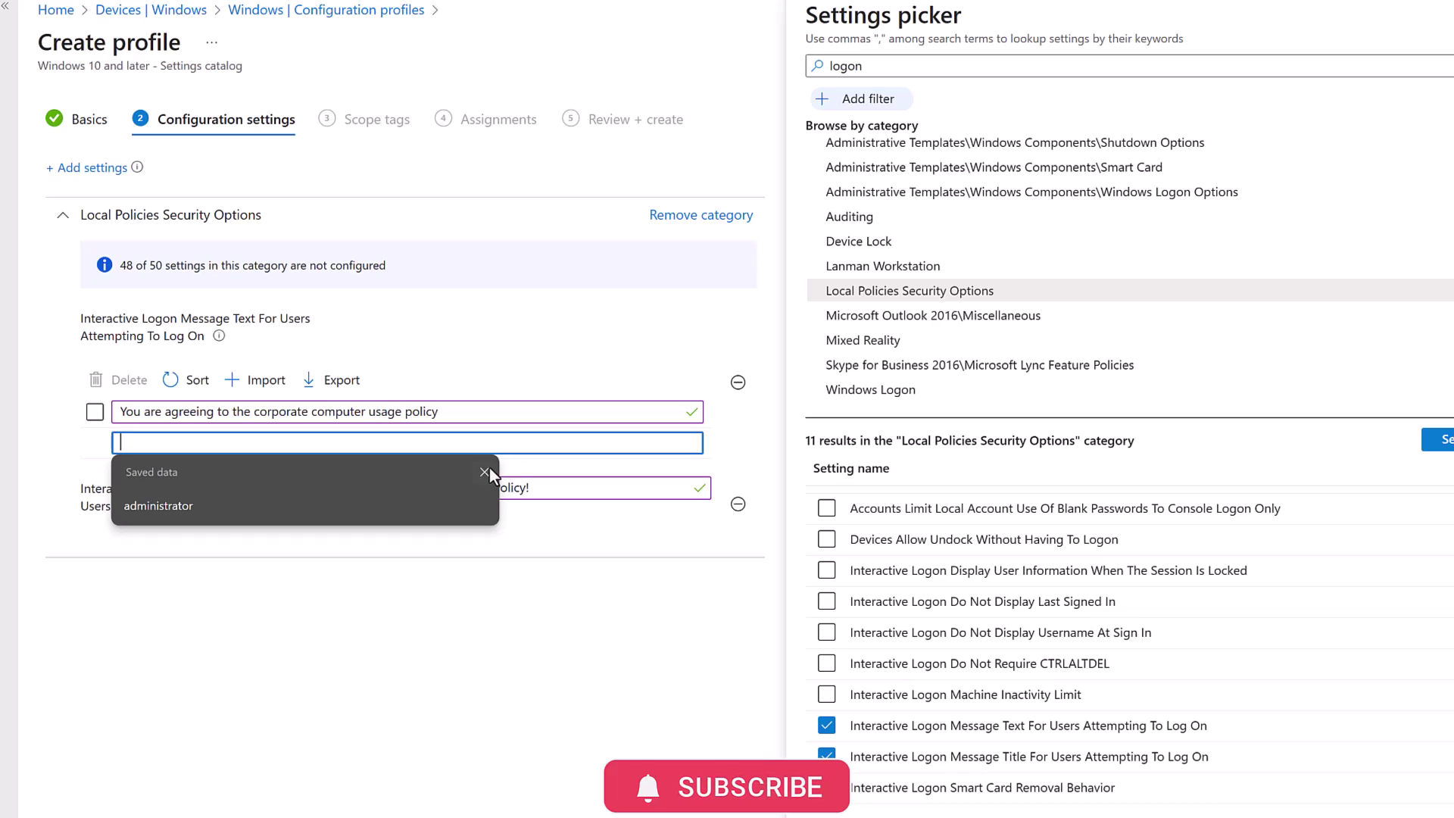
{"action": "left_click", "coordinate": [486, 471]}
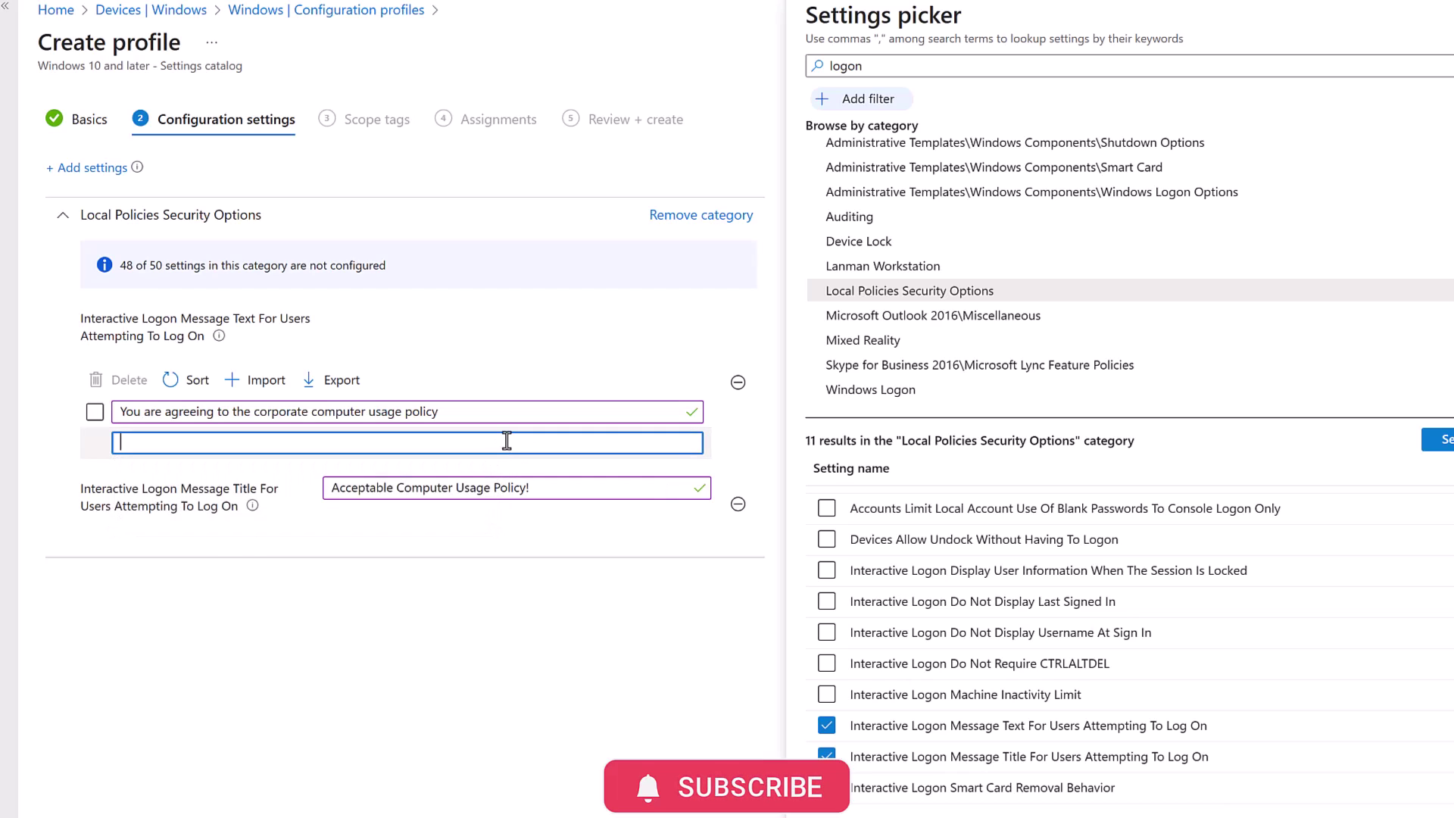
{"action": "left_click_drag", "start_coordinate": [477, 410], "coordinate": [117, 409]}
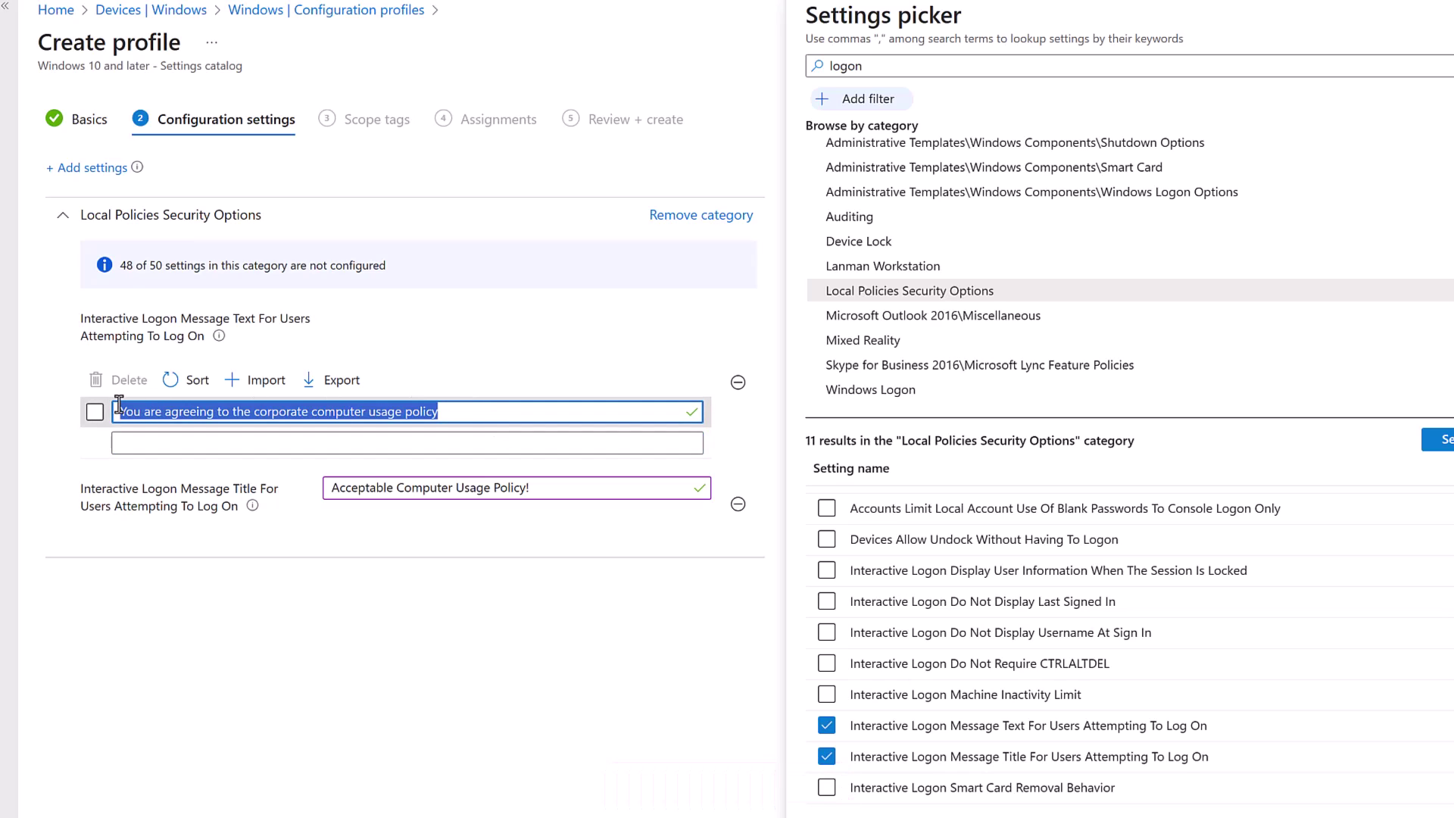
{"action": "key", "text": "BackSpace"}
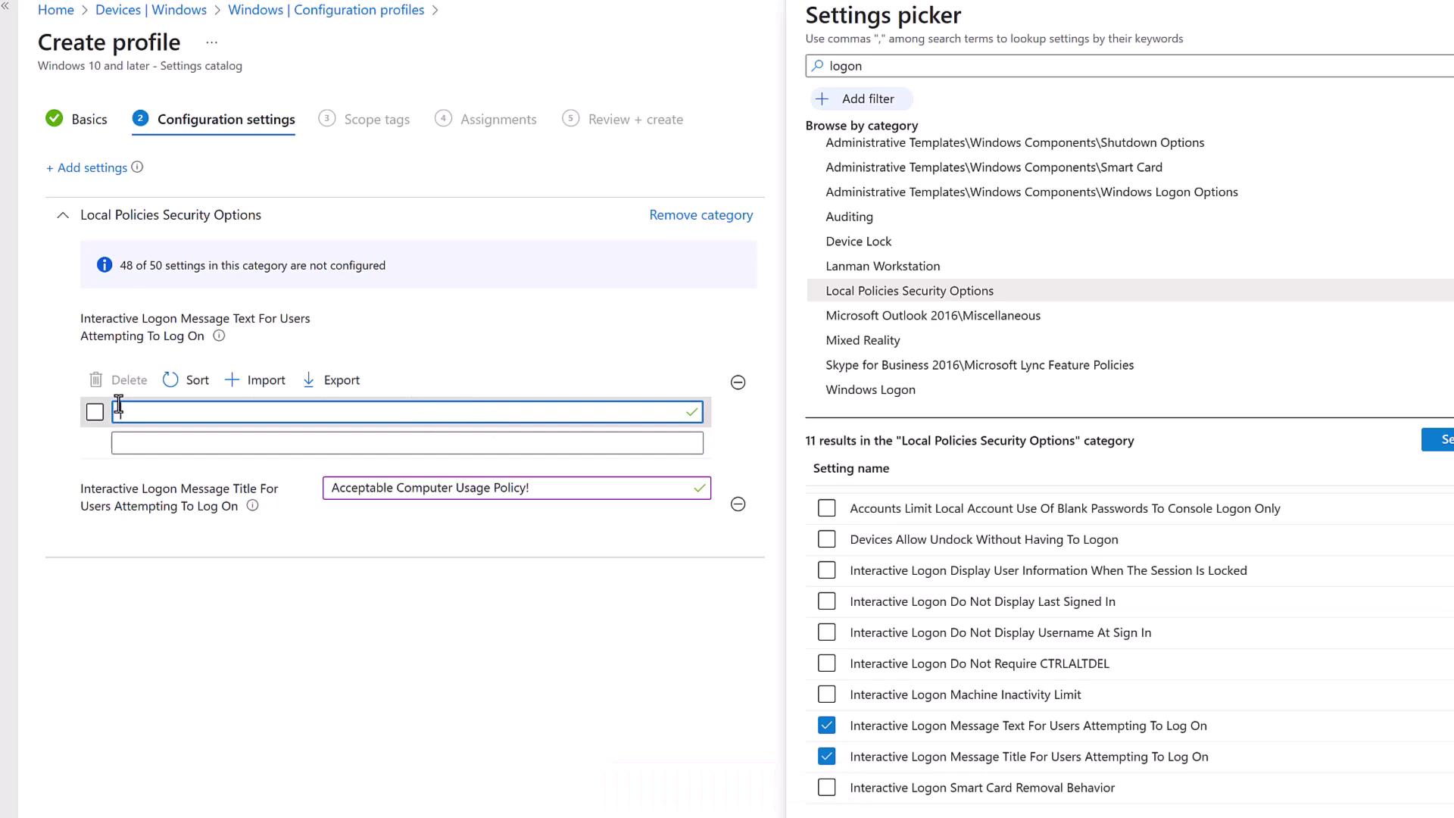
Step: Import the logon message text lines from Usage Policy.csv
{"action": "left_click", "coordinate": [260, 383]}
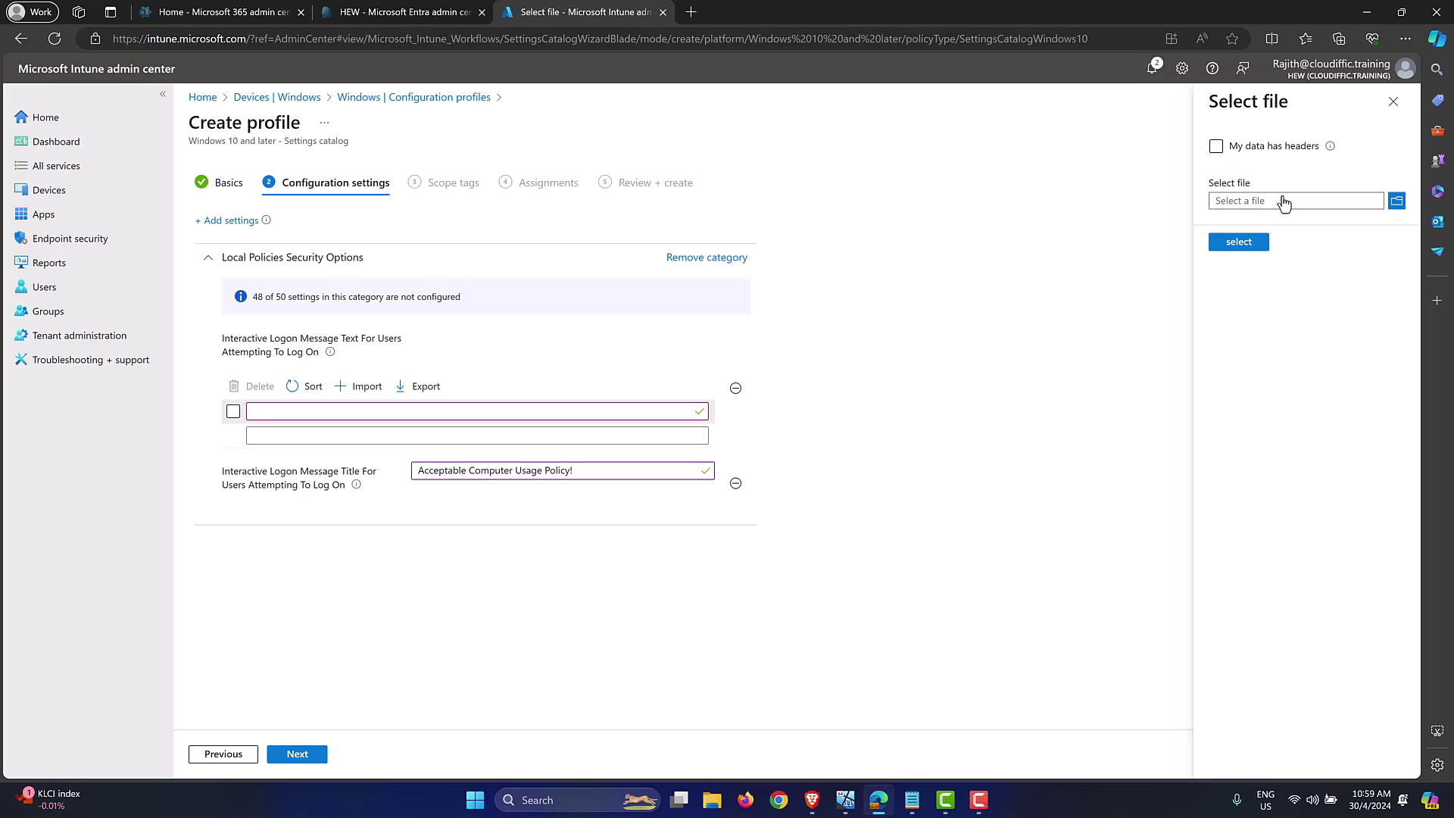
{"action": "left_click", "coordinate": [1397, 200]}
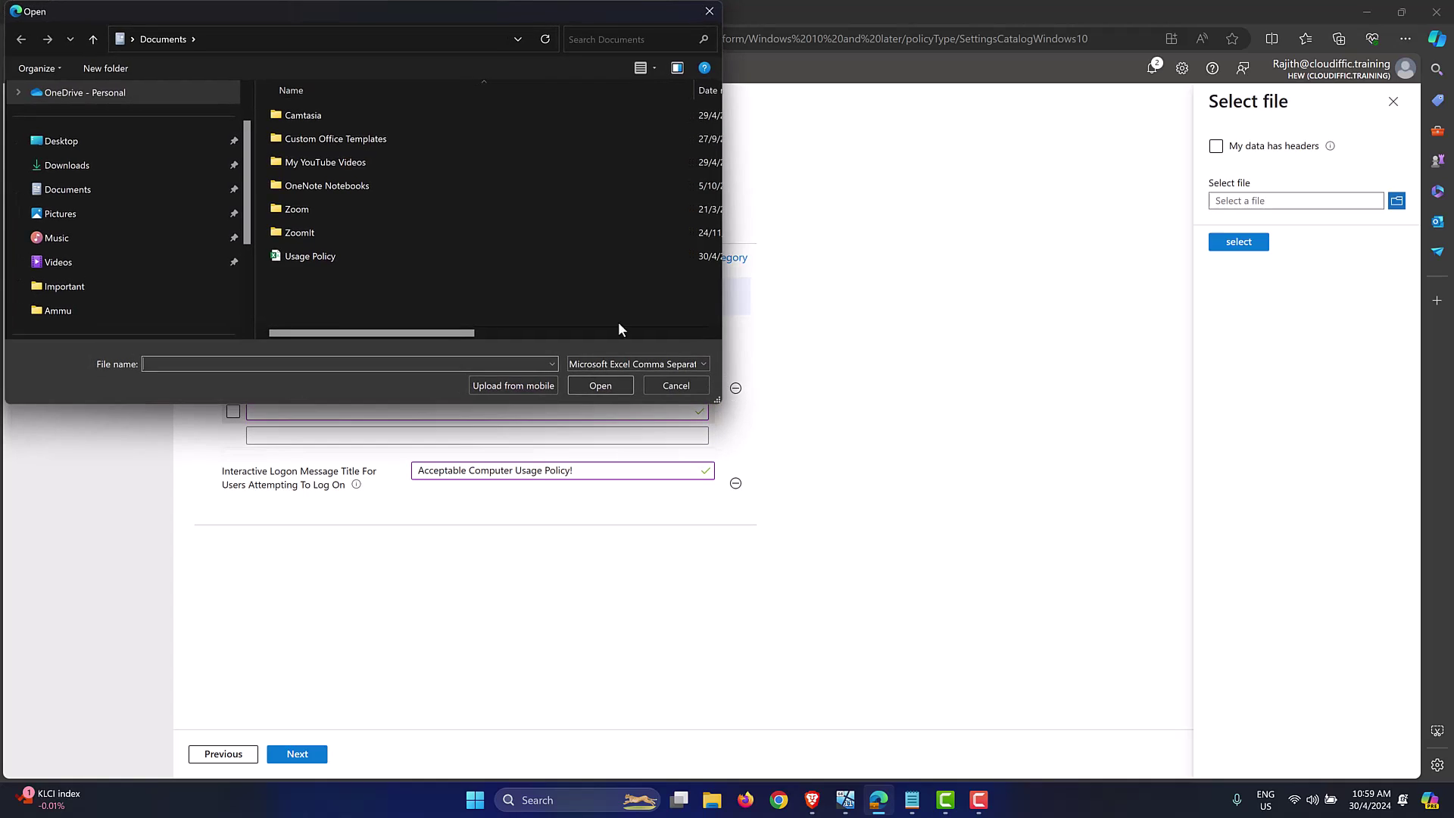
{"action": "double_click", "coordinate": [298, 259]}
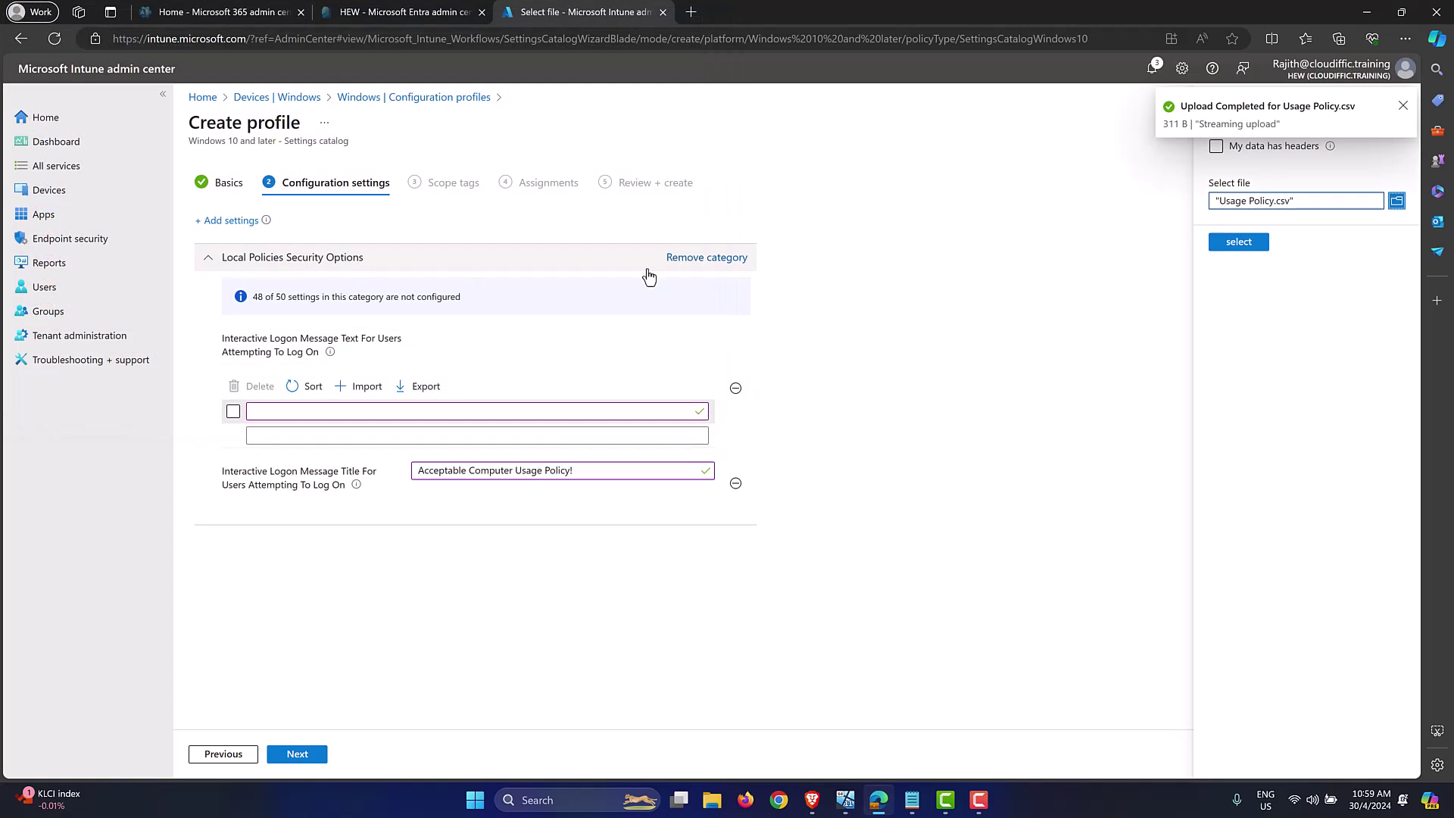
{"action": "left_click", "coordinate": [1254, 246]}
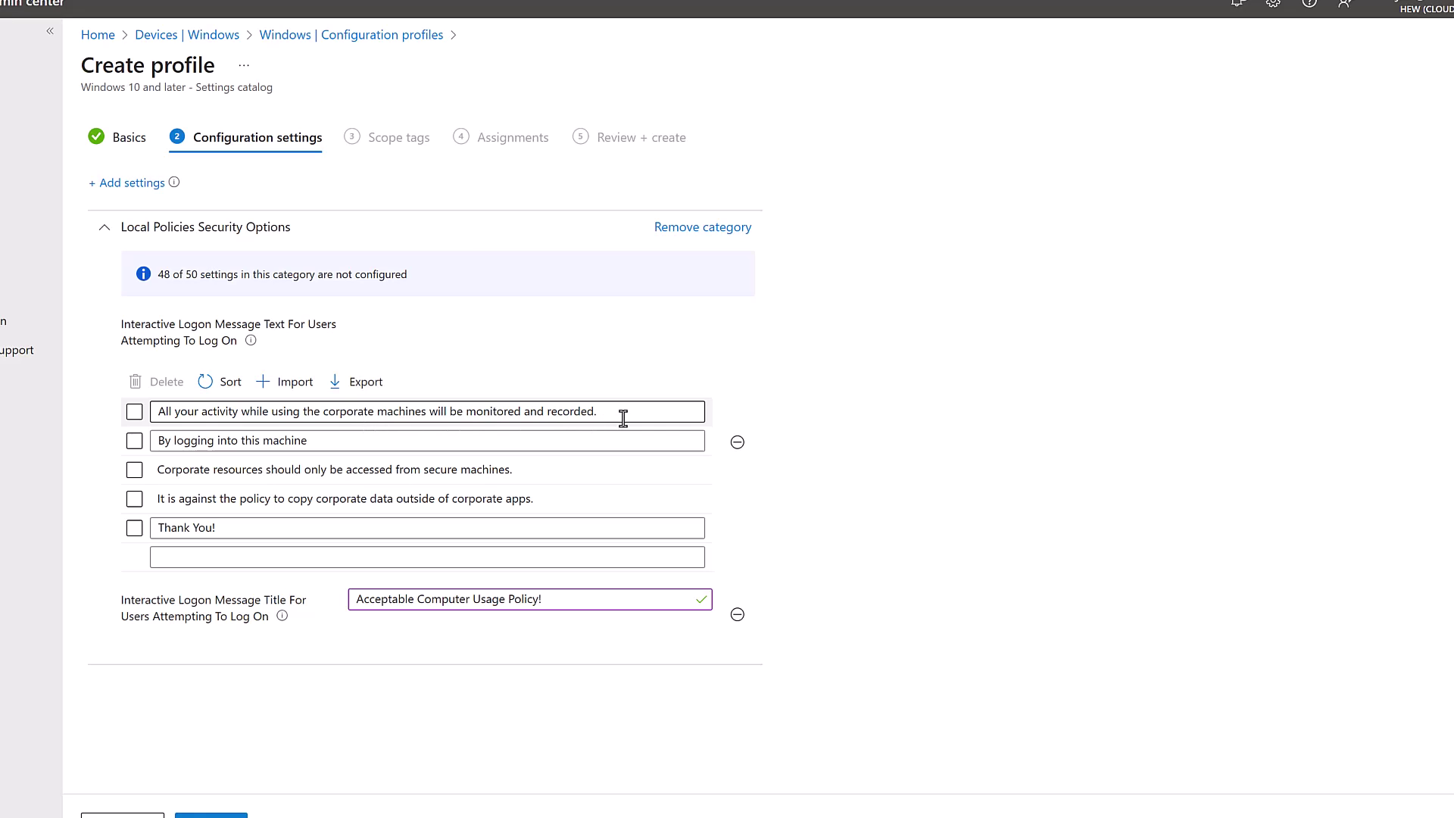
Step: Delete the incomplete 'By logging into this machine' message line
{"action": "left_click", "coordinate": [343, 439]}
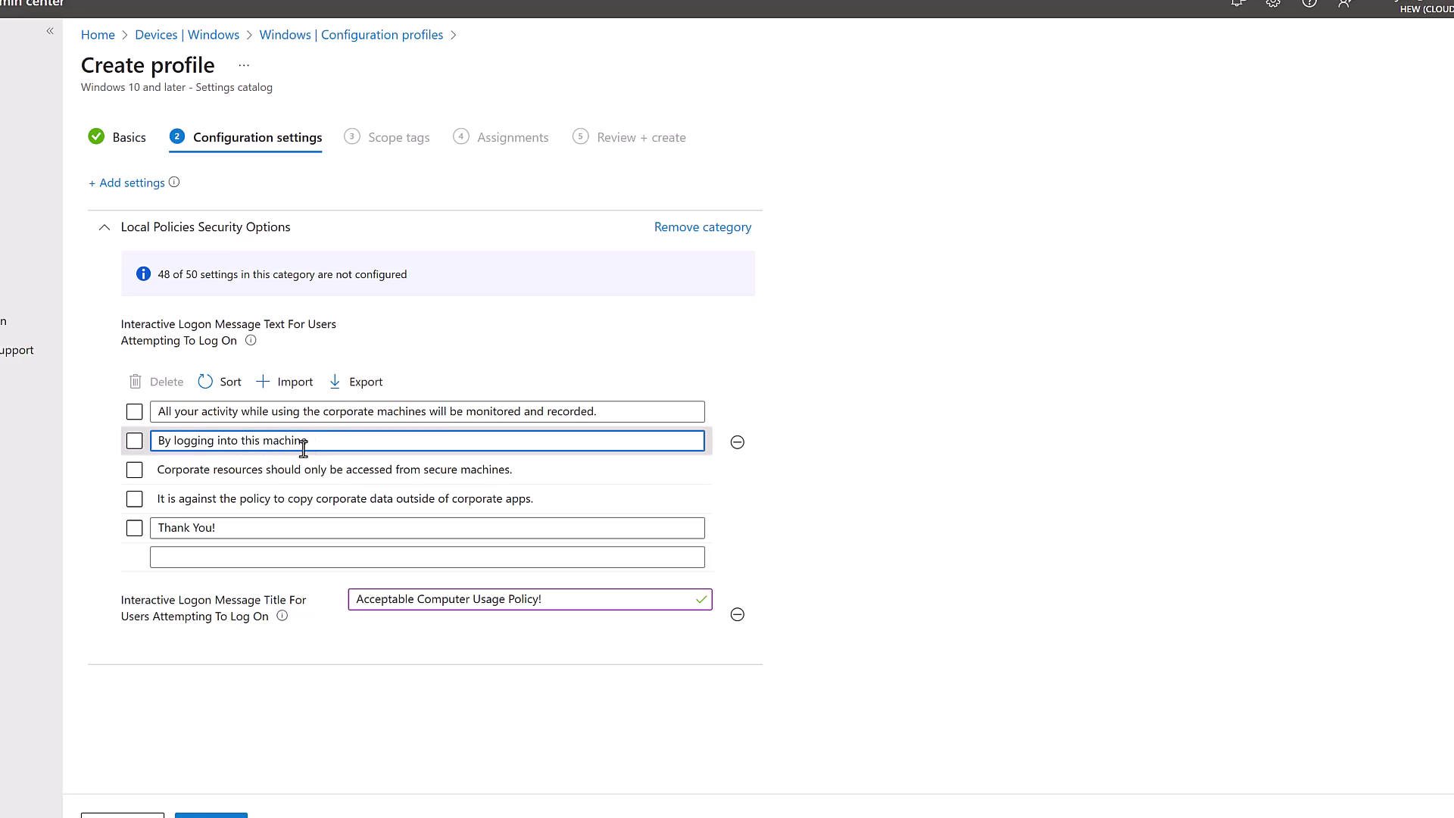
{"action": "left_click", "coordinate": [135, 443]}
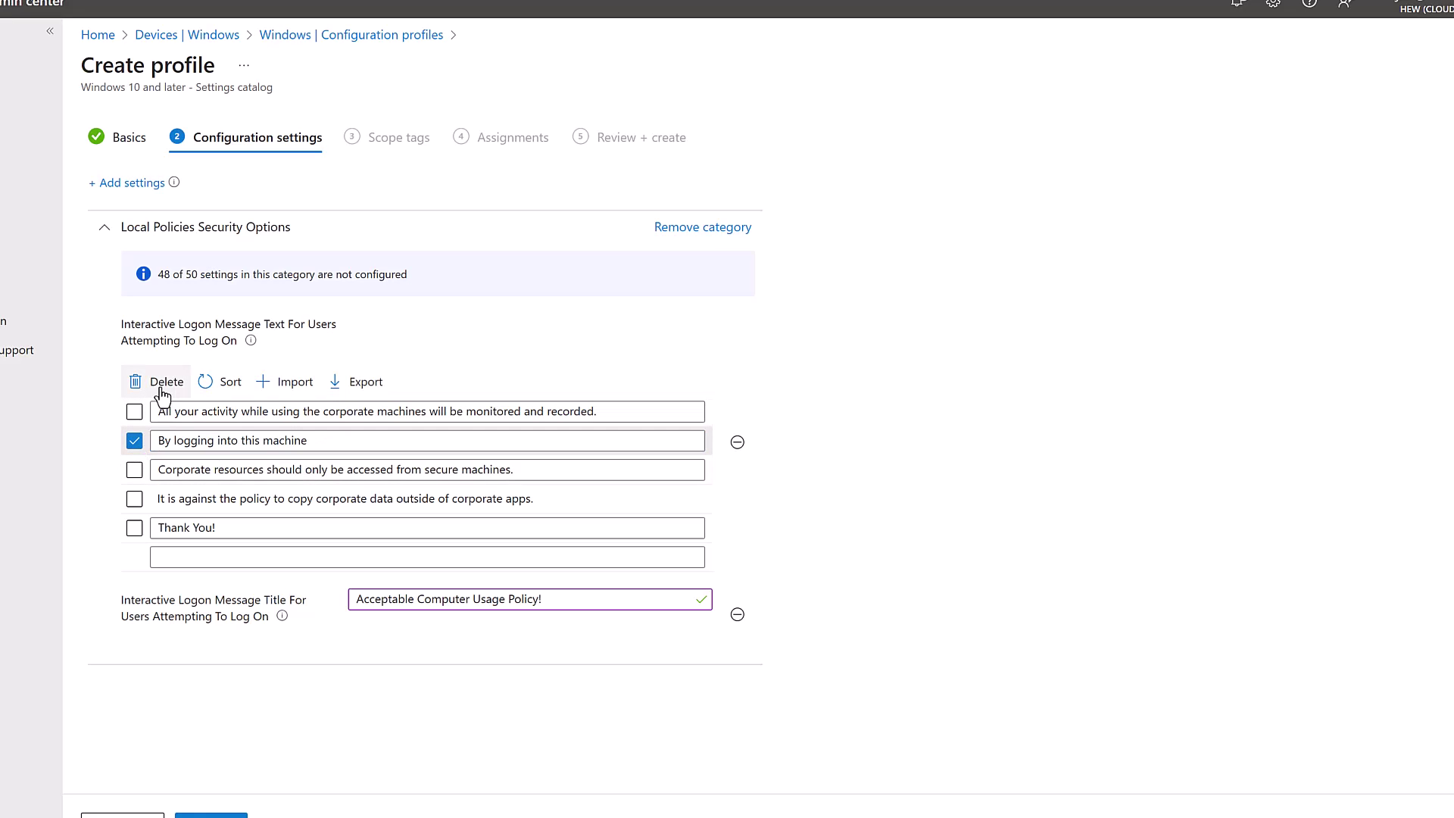
{"action": "left_click", "coordinate": [157, 382]}
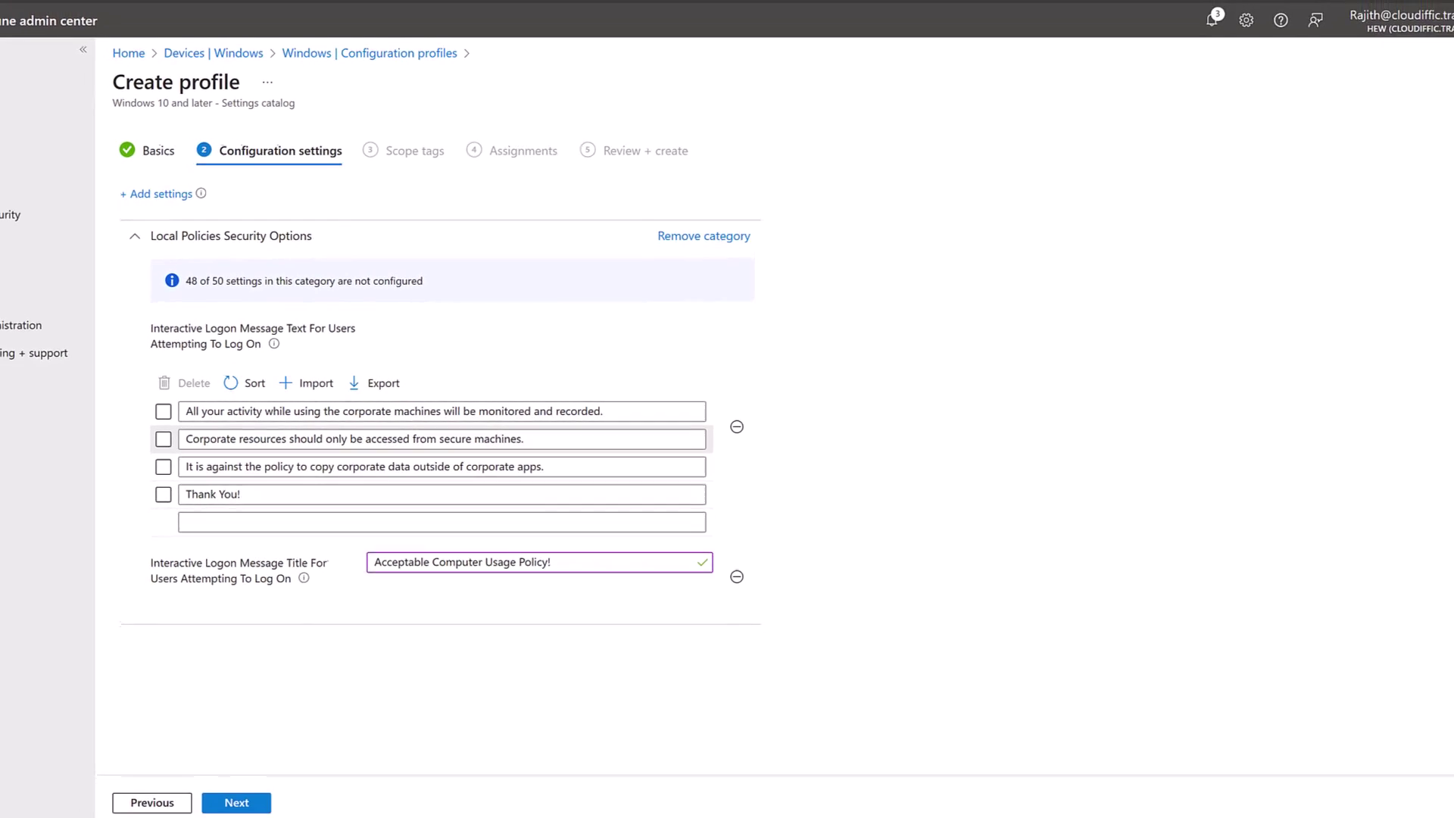
{"action": "key", "text": "super+e"}
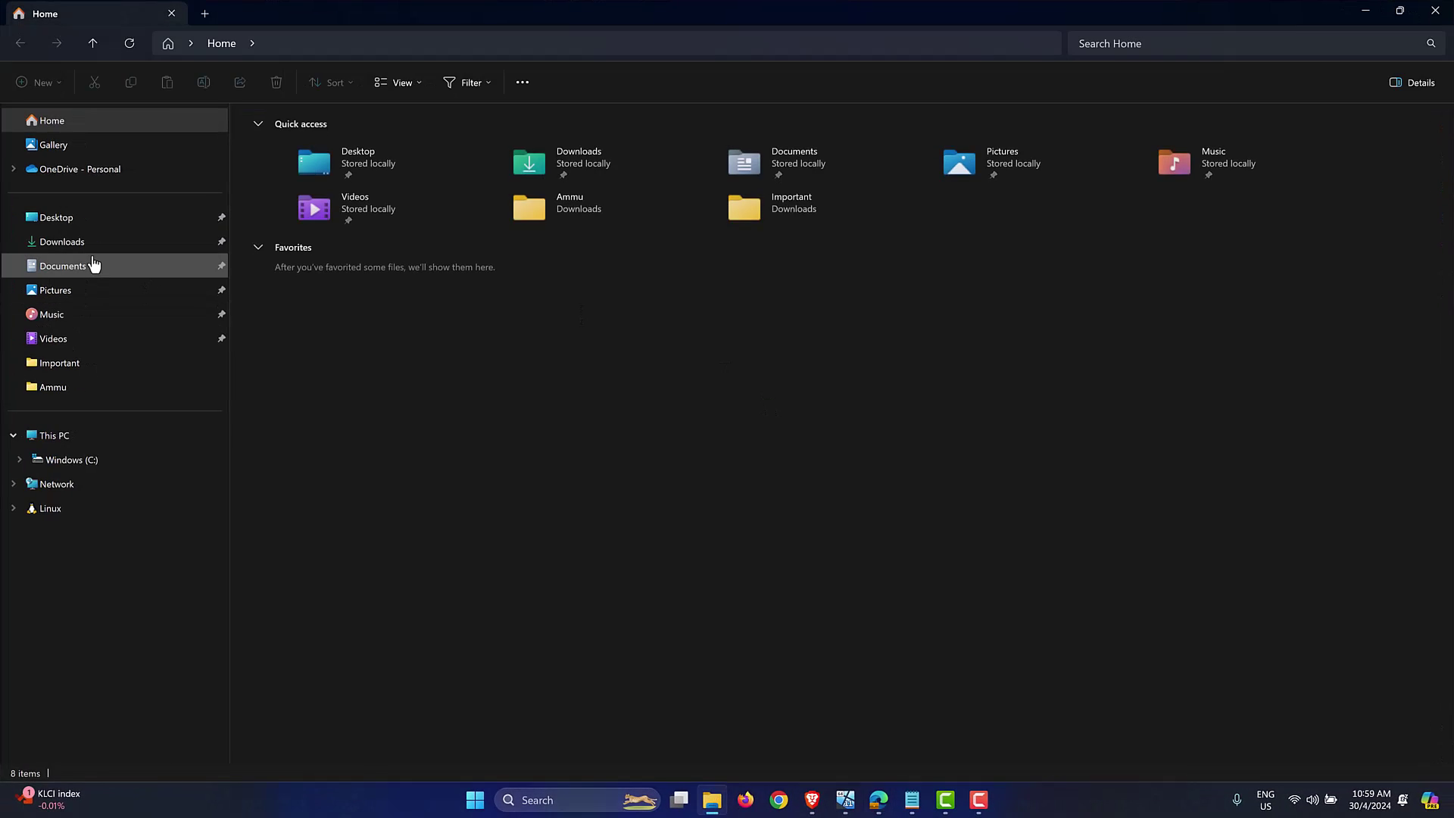
Step: Open the Usage Policy file from Documents in Notepad and centre its window
{"action": "left_click", "coordinate": [92, 267]}
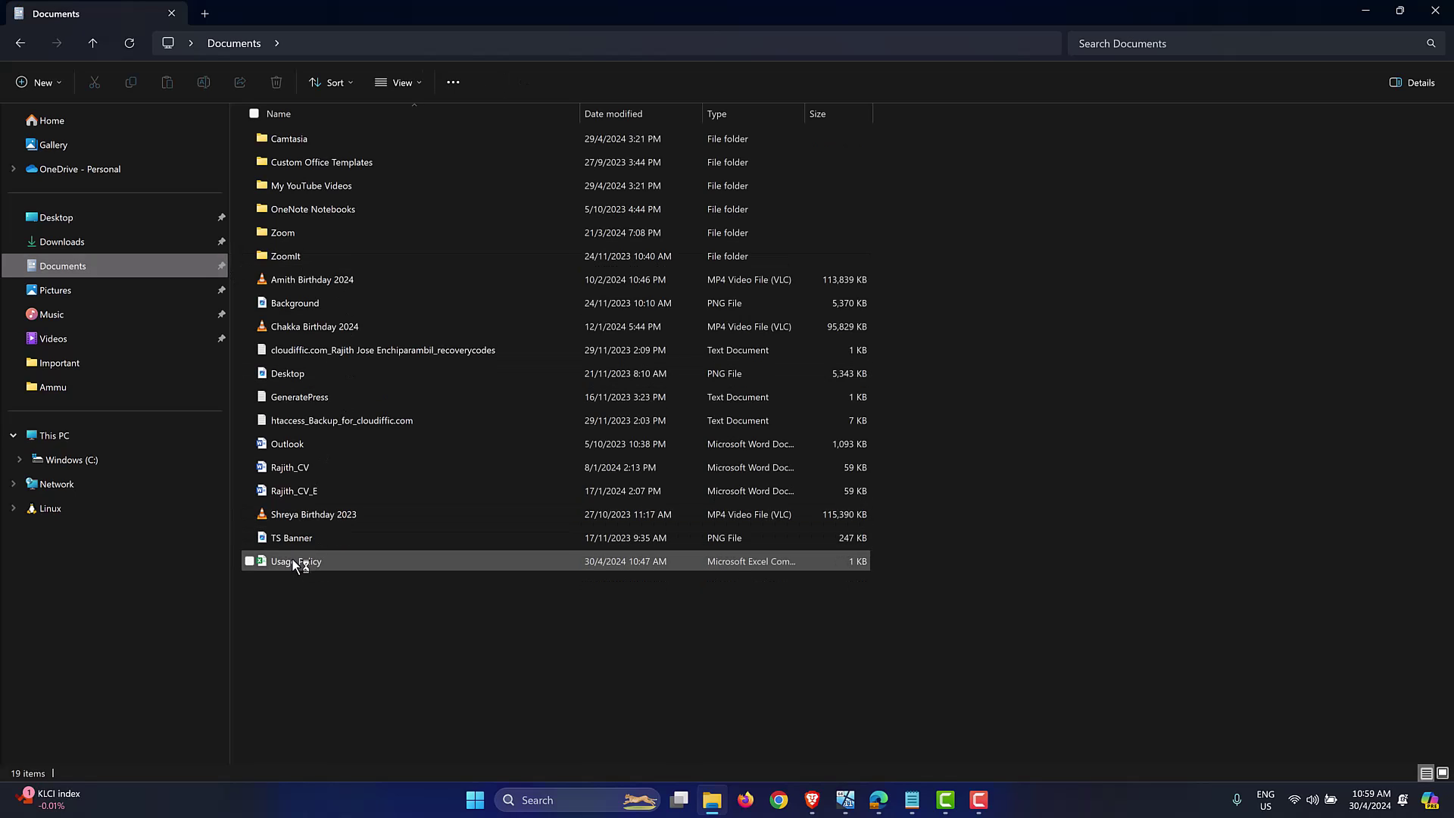
{"action": "left_click", "coordinate": [292, 559]}
{"action": "right_click", "coordinate": [292, 557]}
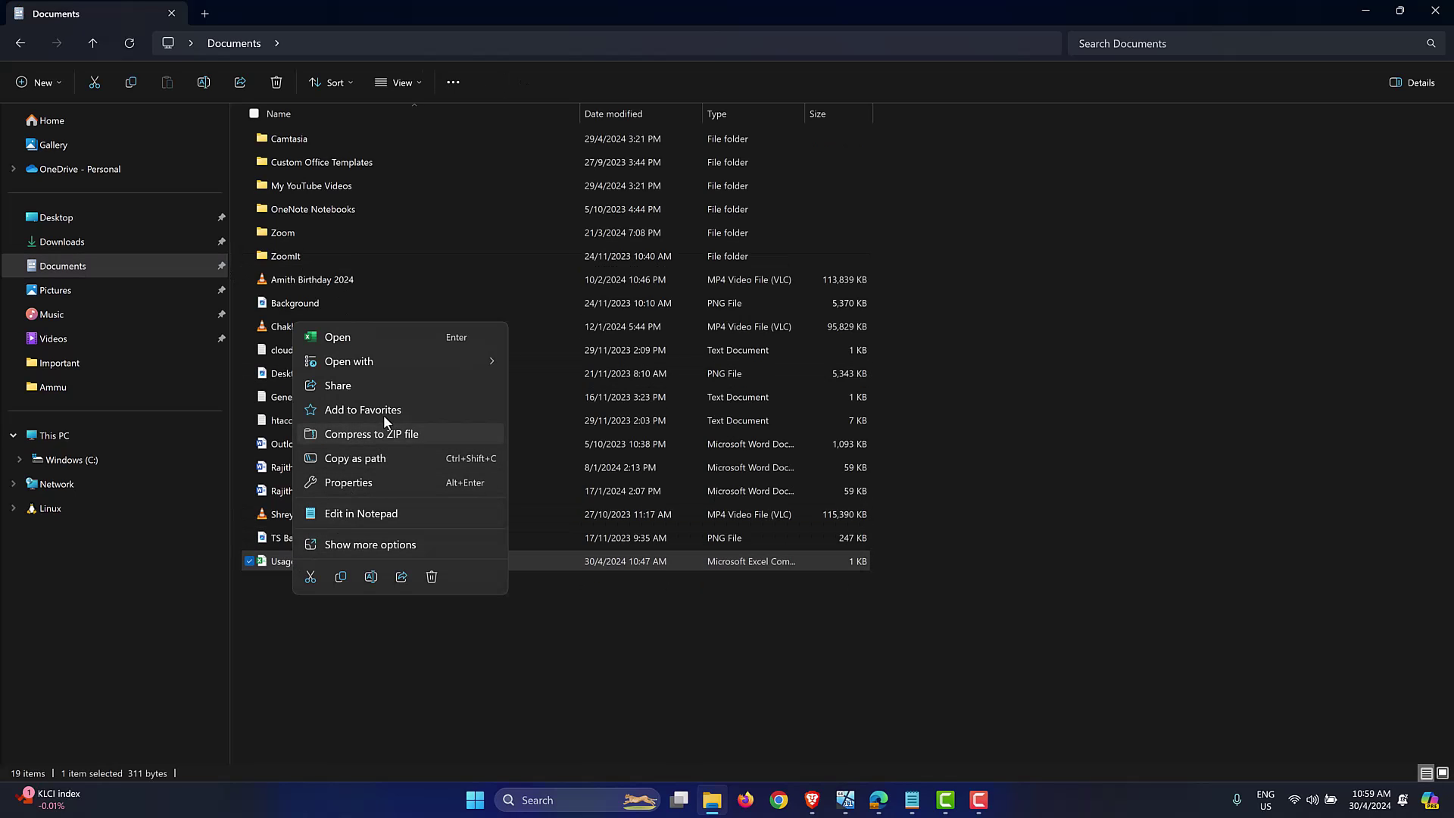
{"action": "mouse_move", "coordinate": [424, 360]}
{"action": "left_click", "coordinate": [531, 389]}
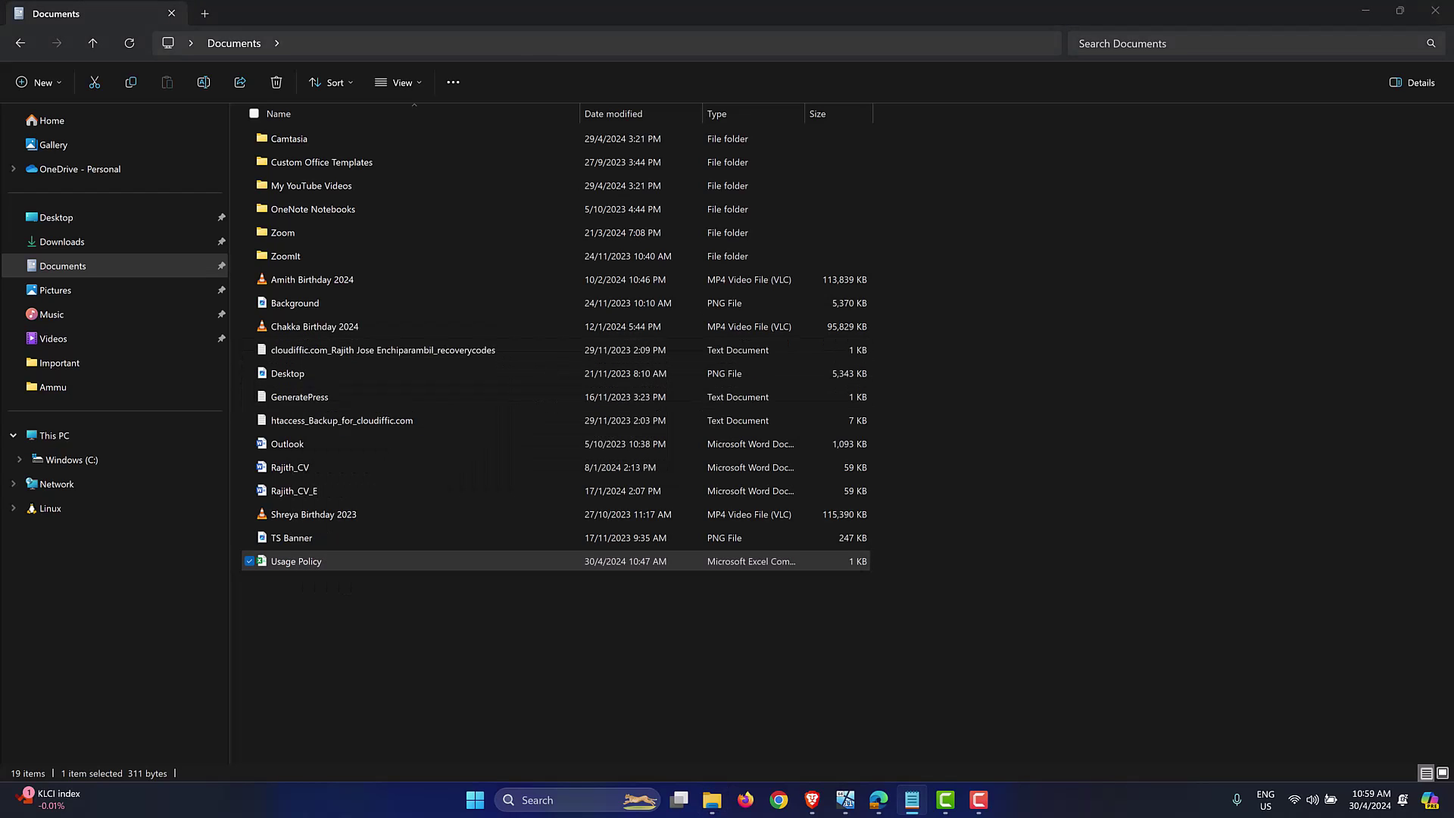
{"action": "left_click_drag", "start_coordinate": [947, 220], "coordinate": [1050, 185]}
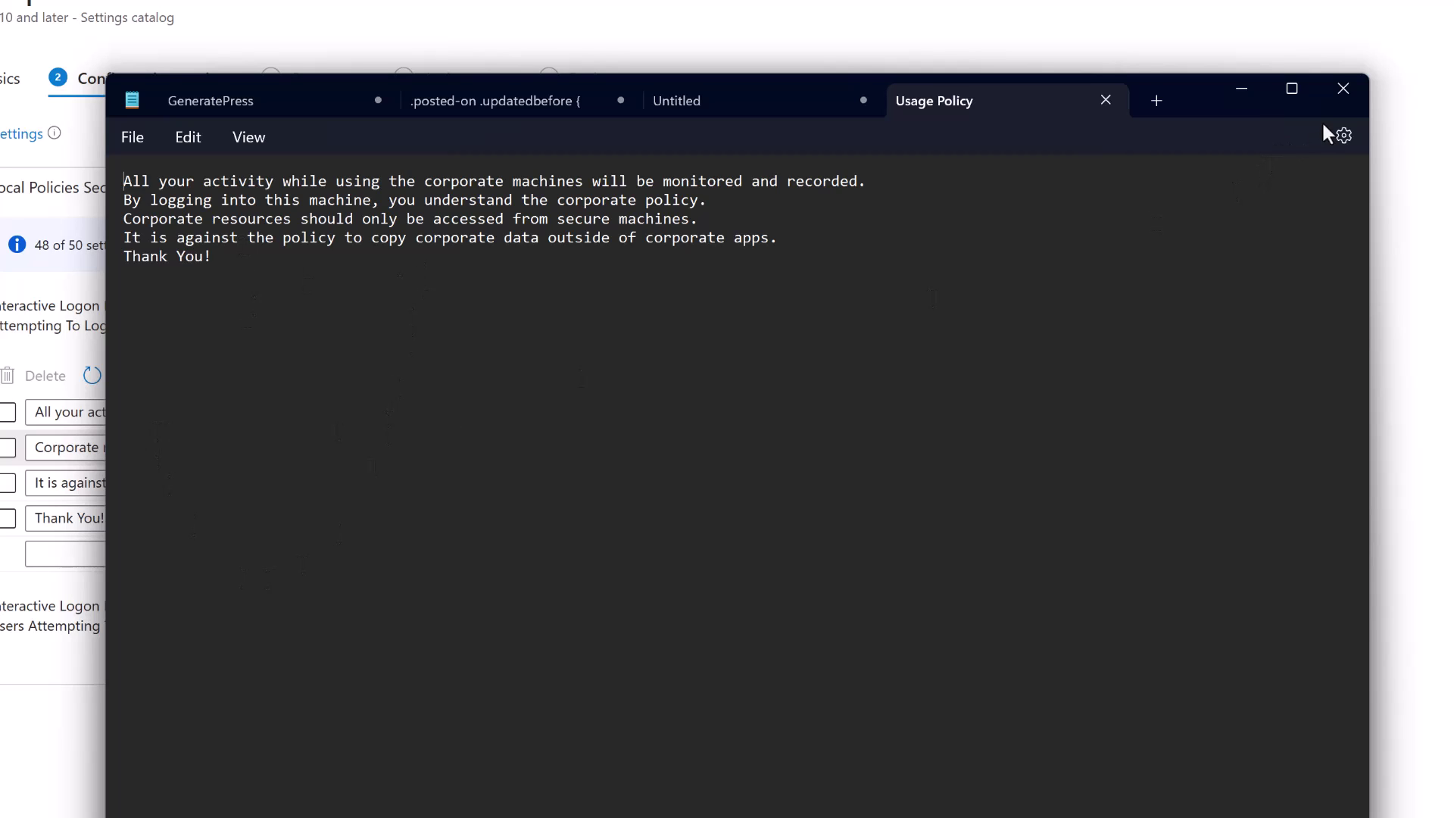
Step: Close Notepad and advance the profile wizard to the Scope tags step
{"action": "left_click", "coordinate": [1339, 100]}
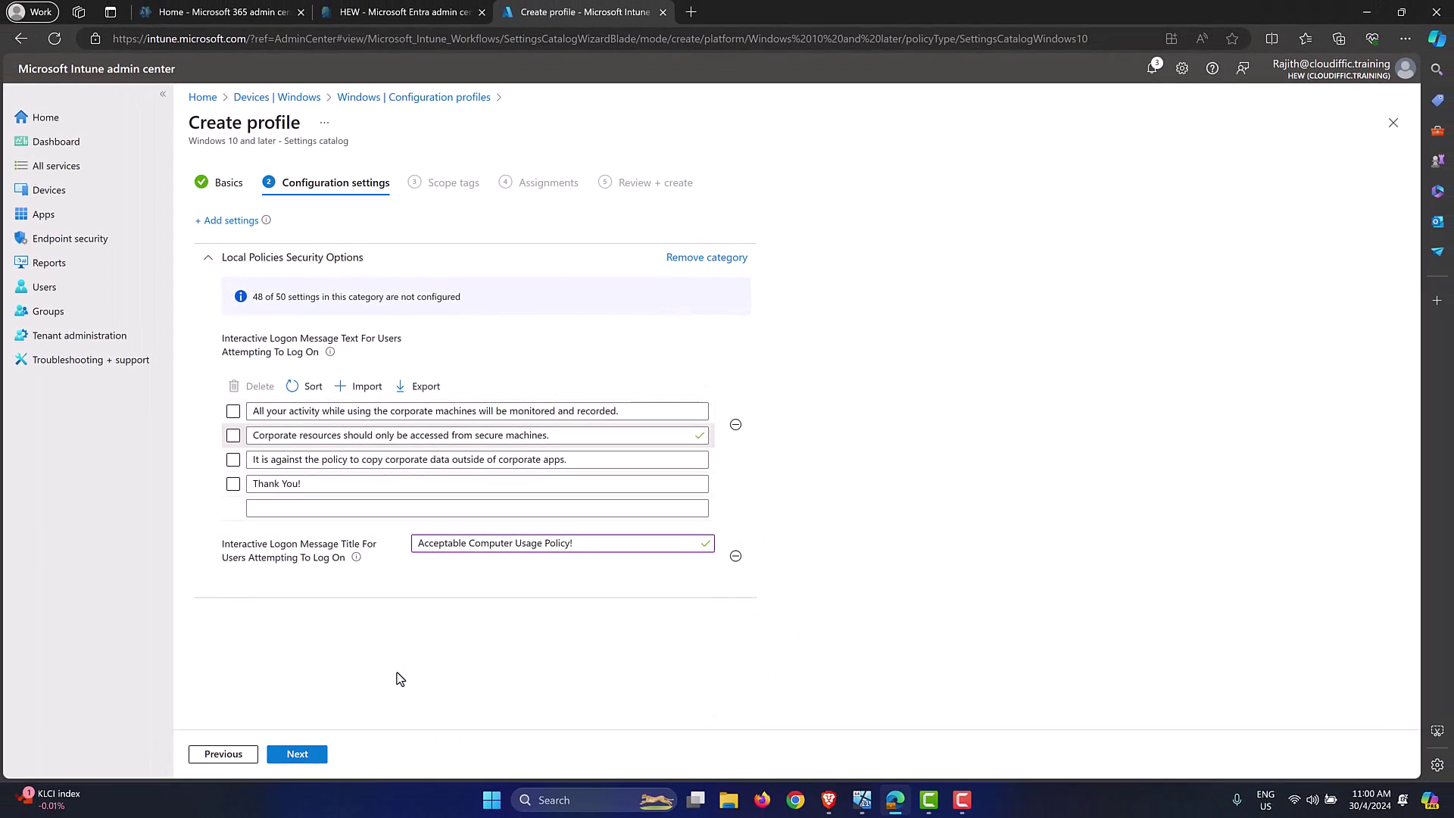
{"action": "left_click", "coordinate": [306, 754]}
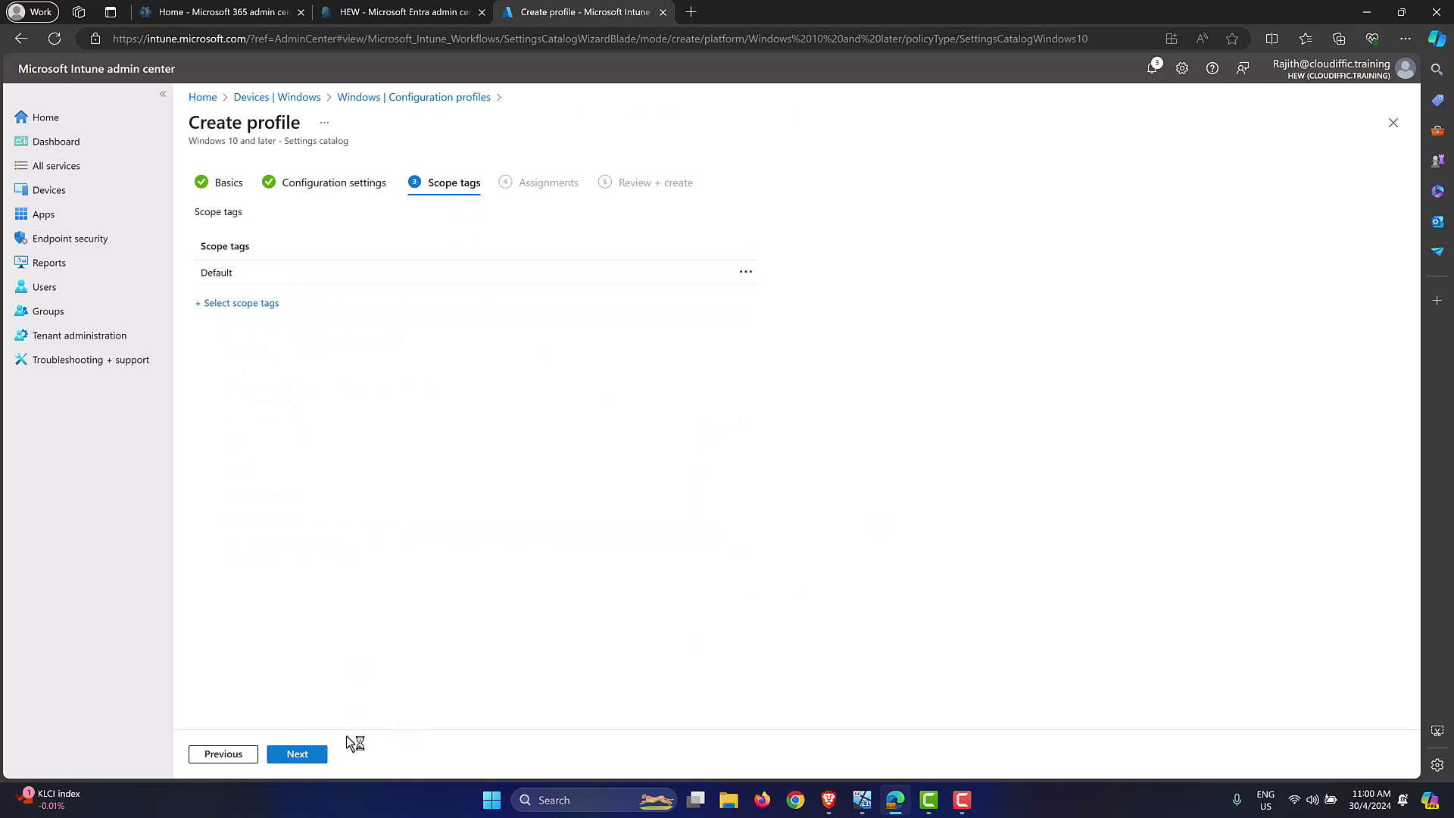
Step: On the Assignments step, include All devices in the profile assignment
{"action": "left_click", "coordinate": [313, 764]}
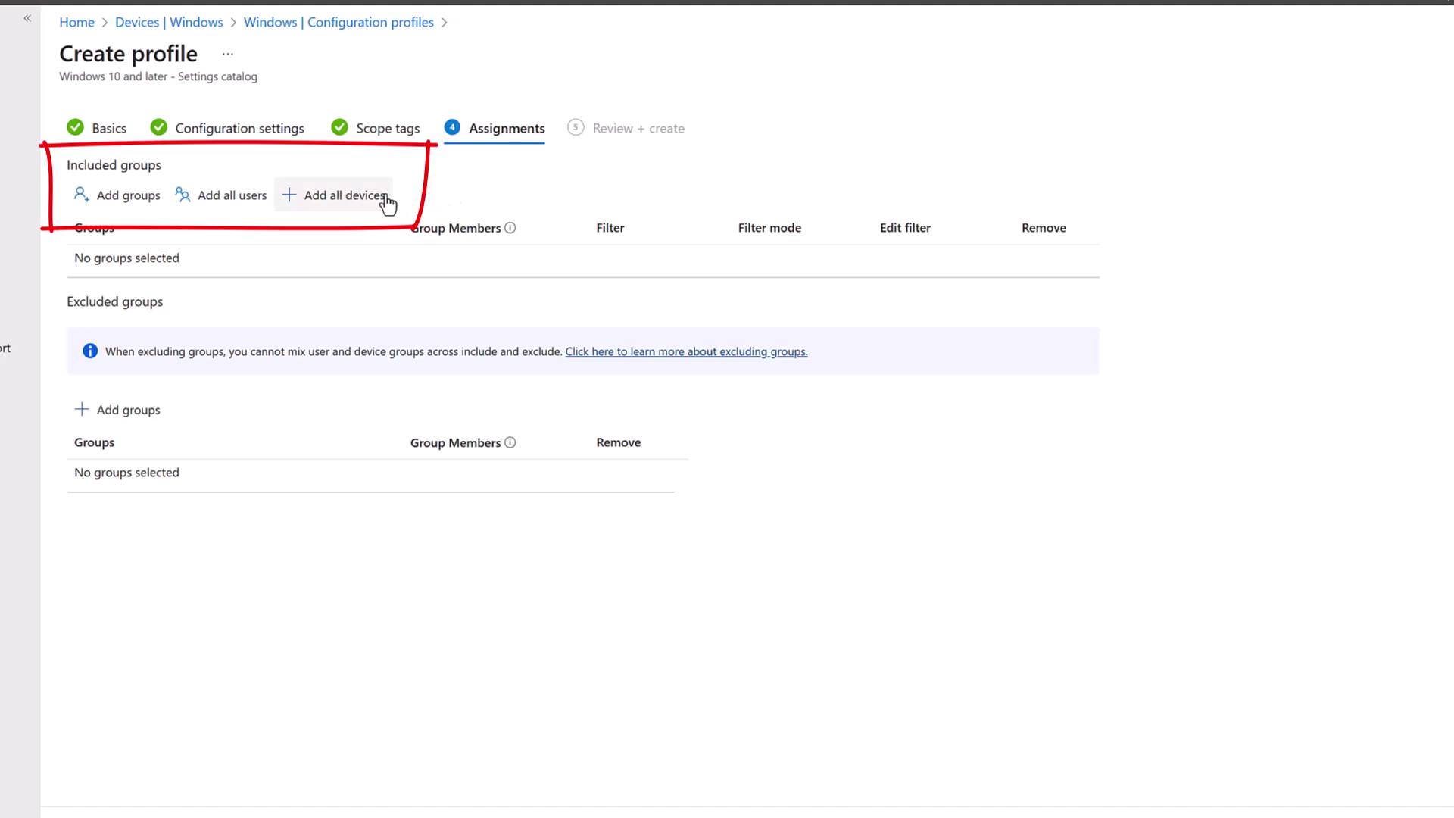
{"action": "left_click", "coordinate": [315, 194]}
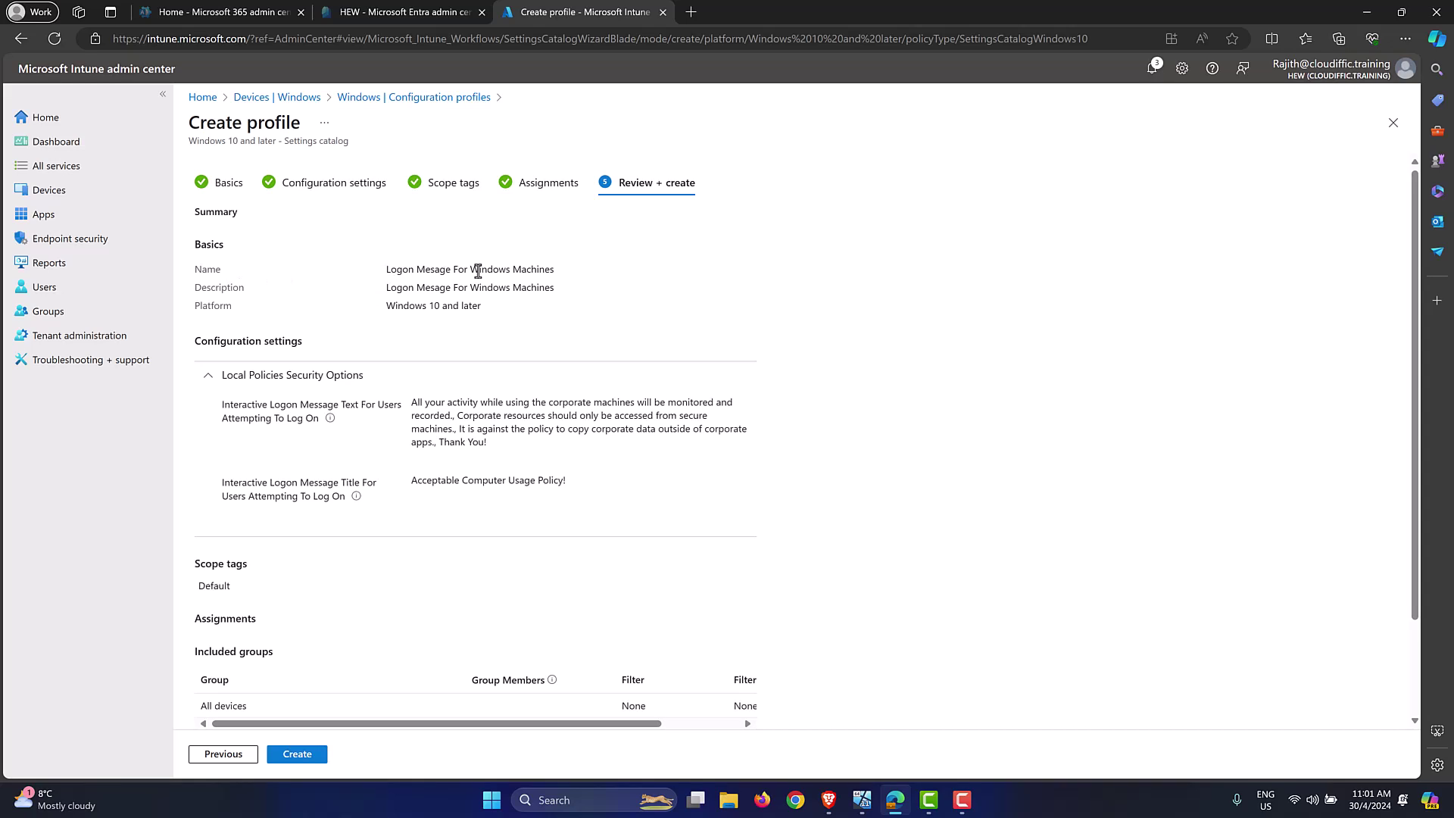
Step: Check the logon message text and 'Acceptable Computer Usage Policy!' title in the summary, then create the profile and reload the list
{"action": "scroll", "coordinate": [686, 300], "scroll_direction": "down", "scroll_amount": 1}
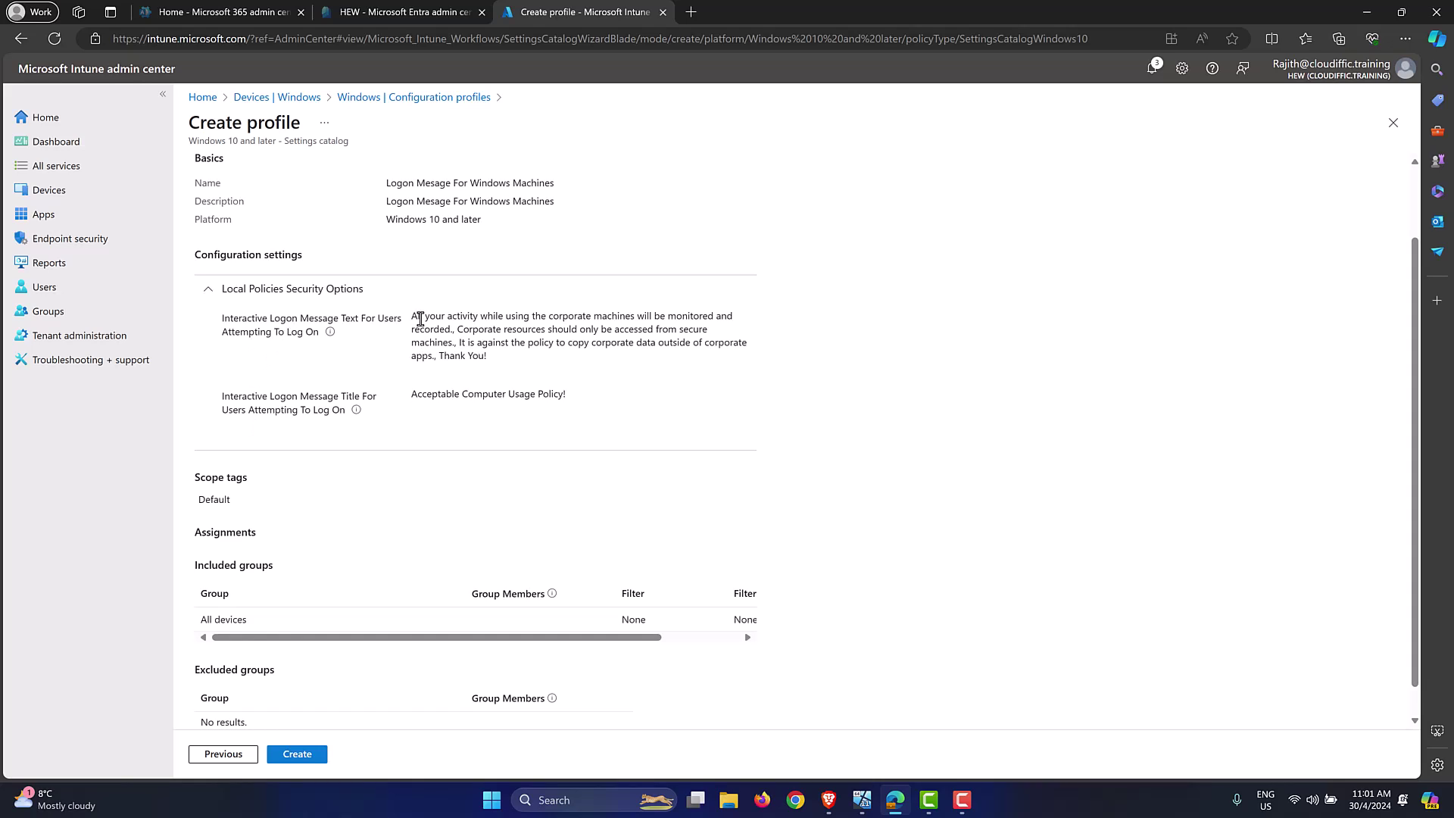
{"action": "left_click_drag", "start_coordinate": [413, 318], "coordinate": [503, 357]}
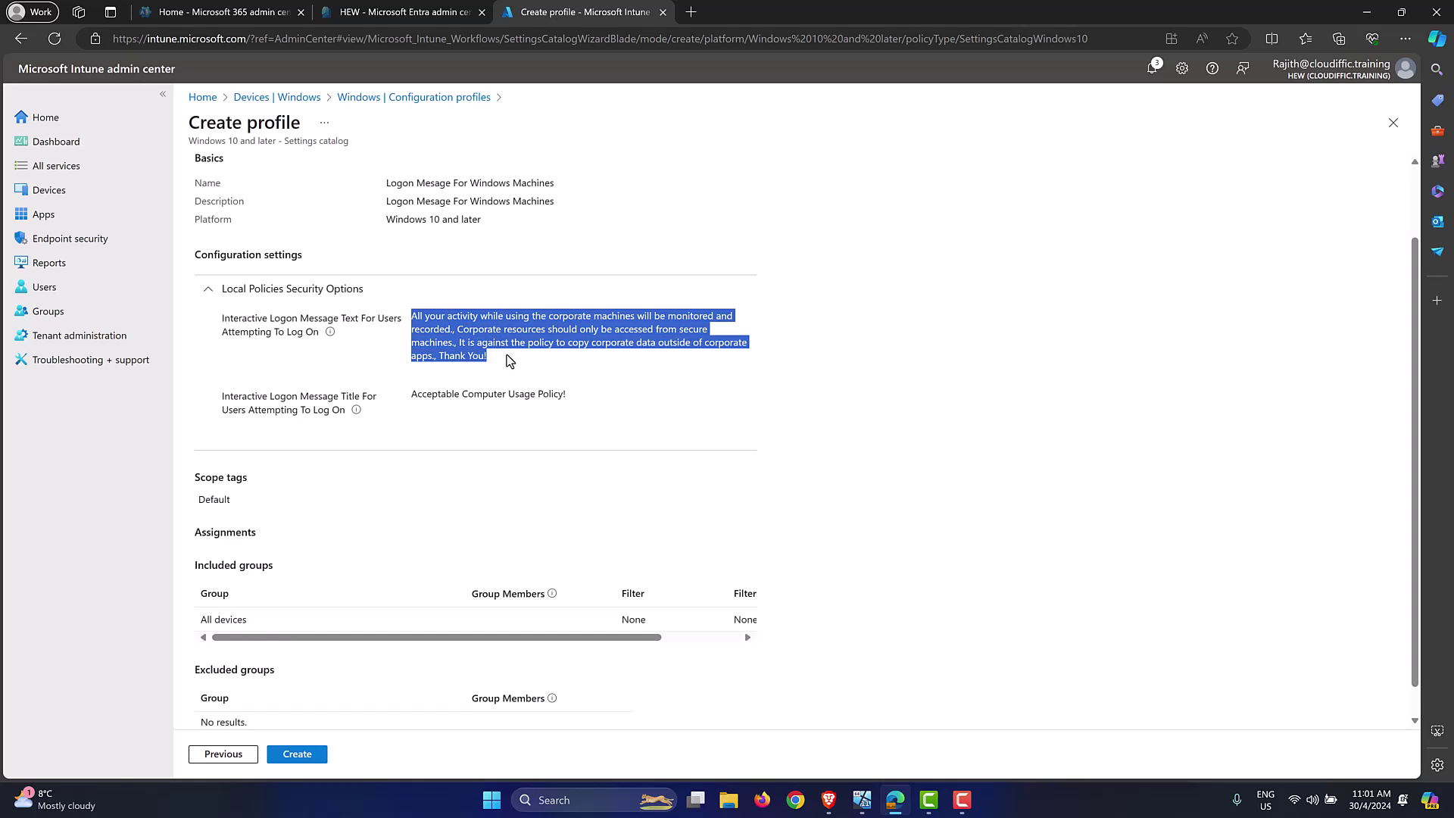
{"action": "left_click_drag", "start_coordinate": [593, 397], "coordinate": [413, 396]}
{"action": "left_click", "coordinate": [823, 393]}
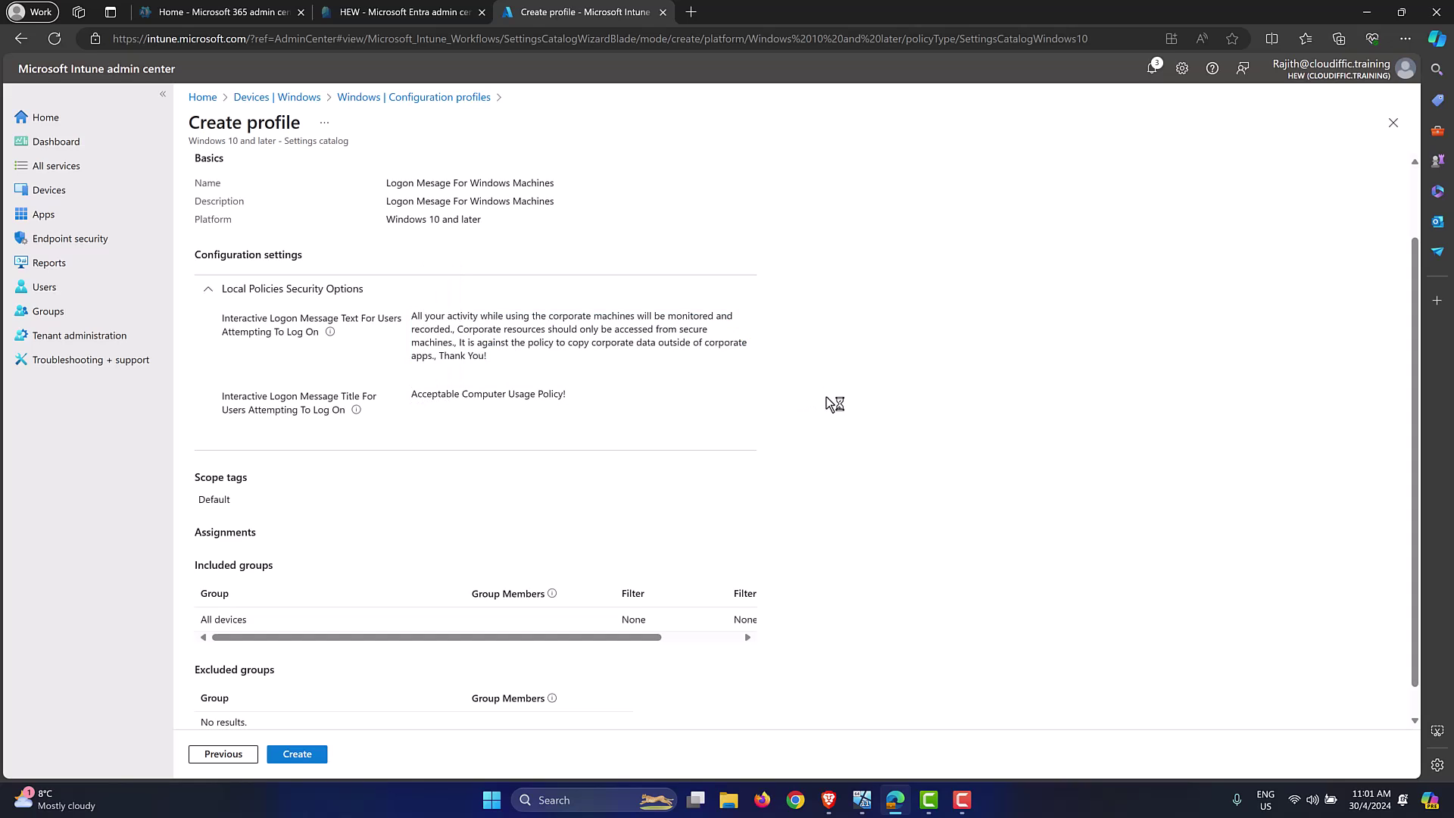
{"action": "scroll", "coordinate": [837, 409], "scroll_direction": "down", "scroll_amount": 1}
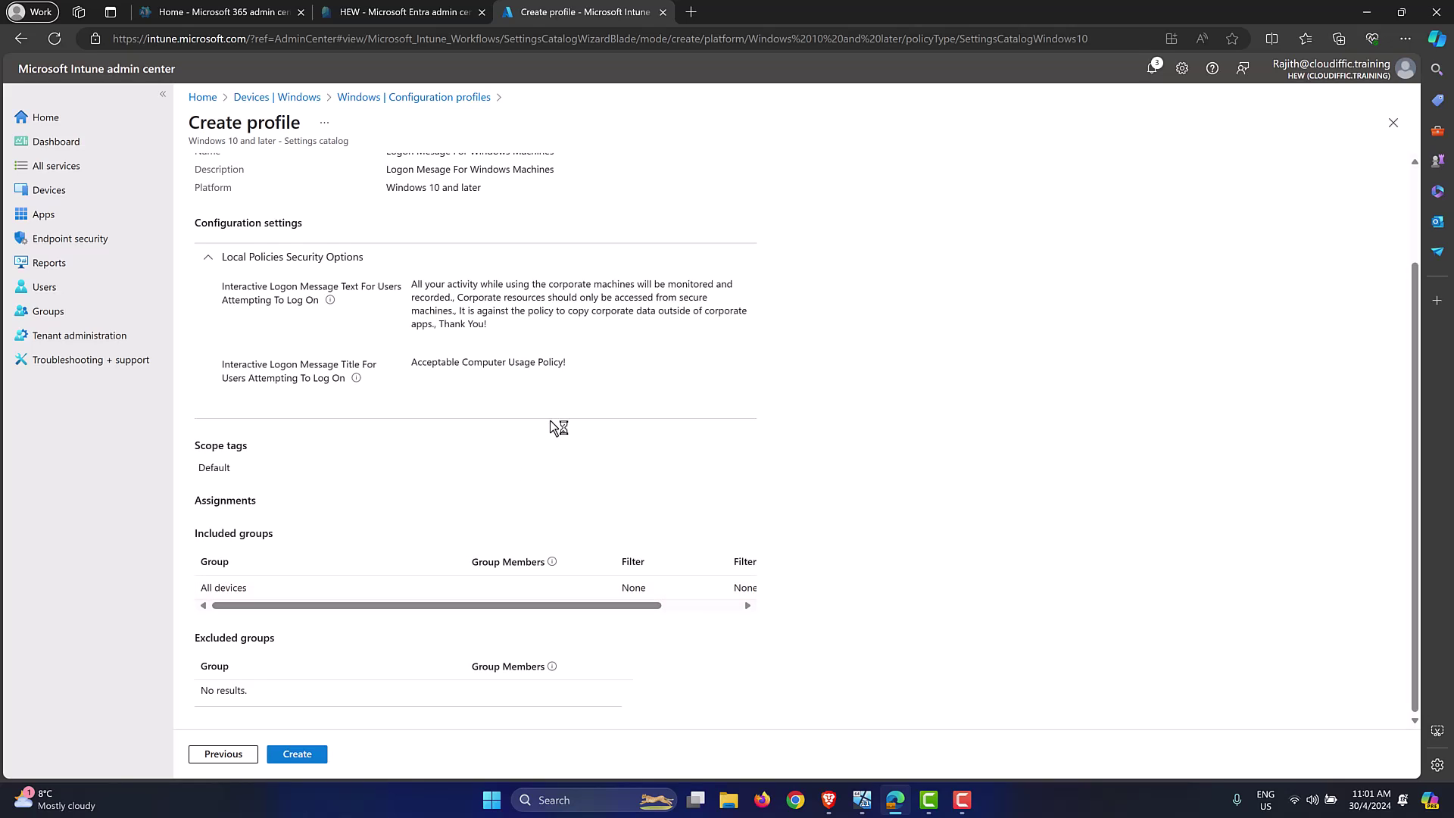
{"action": "left_click", "coordinate": [297, 755]}
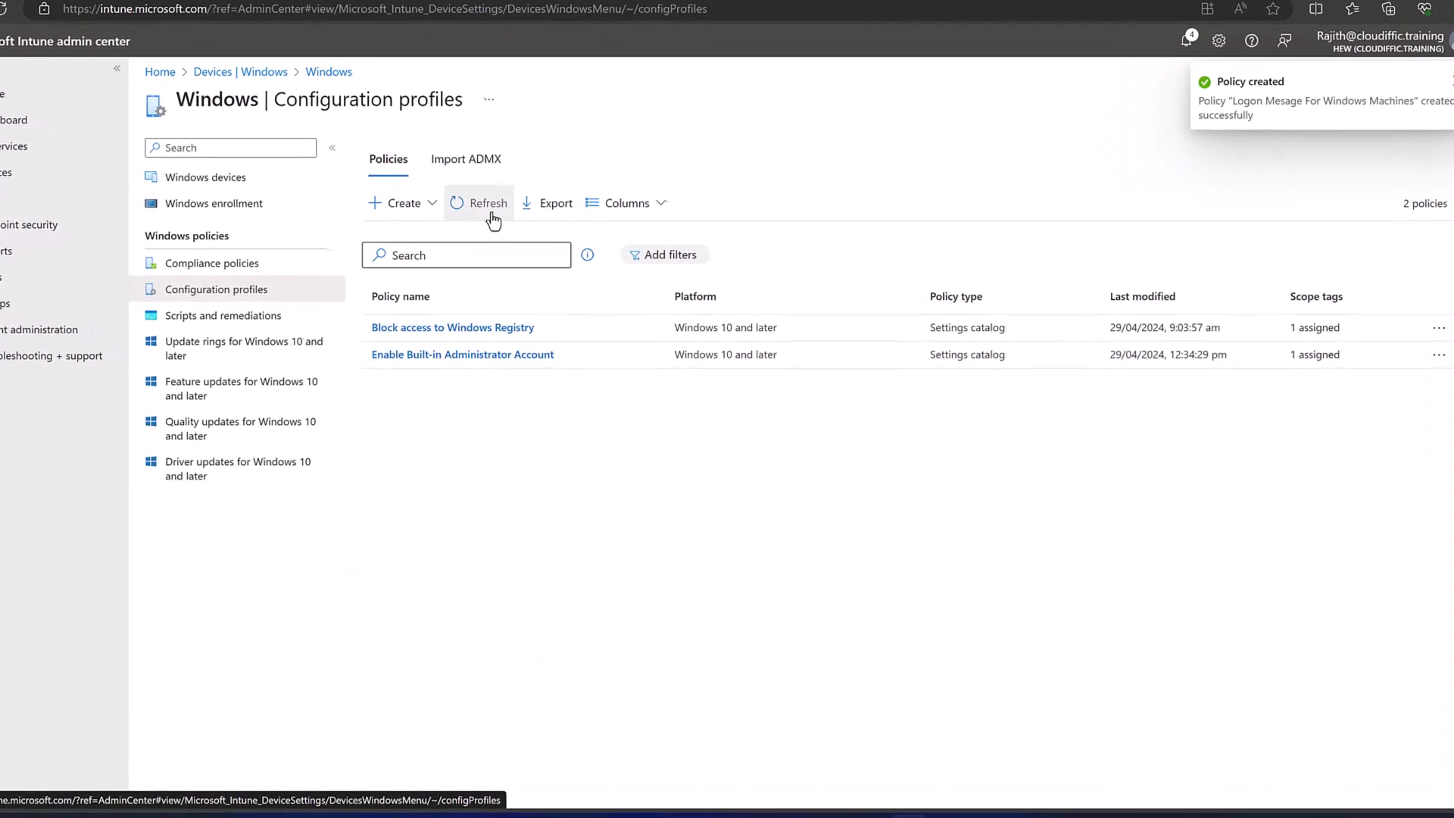
{"action": "left_click", "coordinate": [489, 206]}
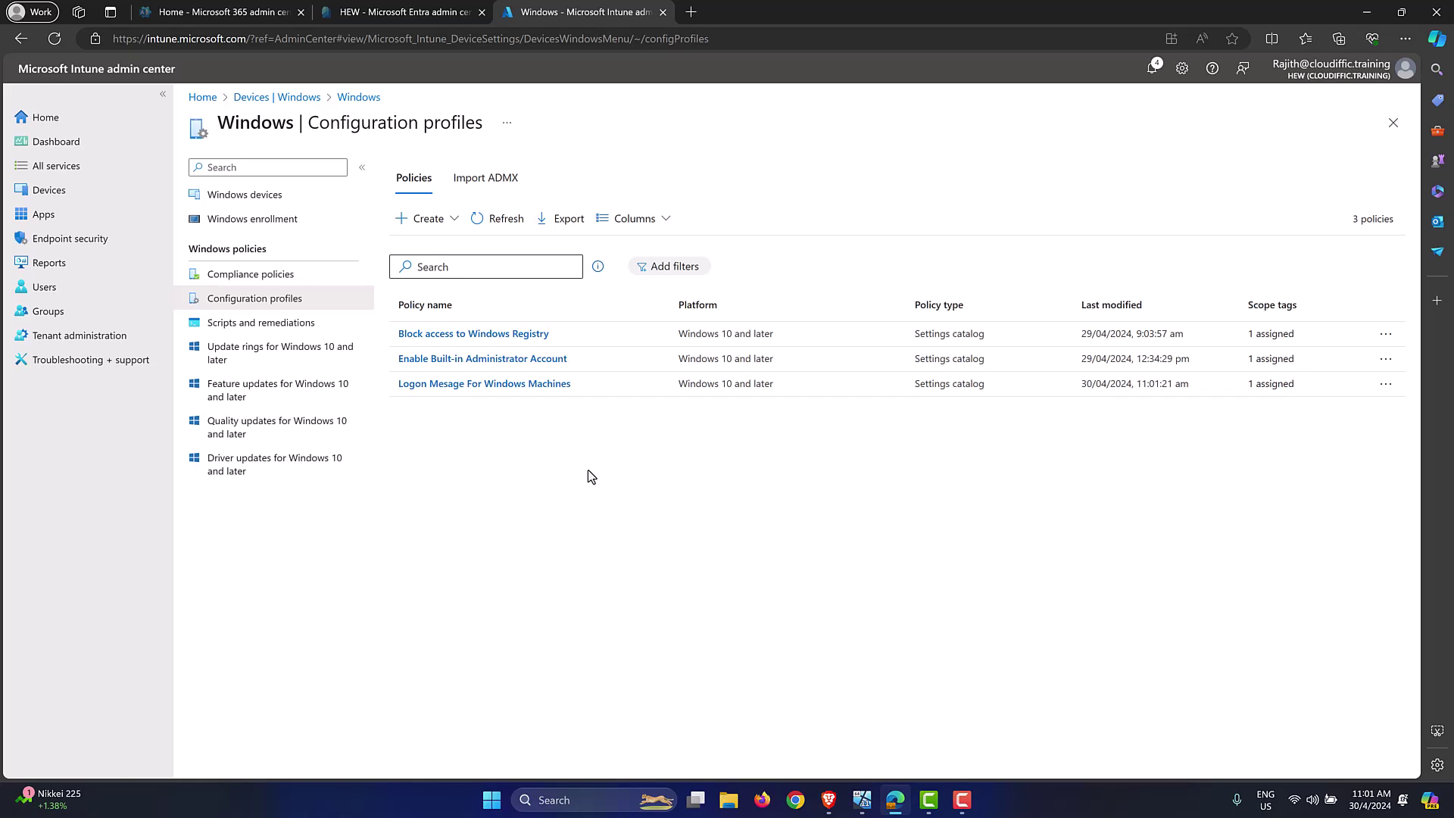
Step: Go to the Devices overview page
{"action": "left_click", "coordinate": [100, 189]}
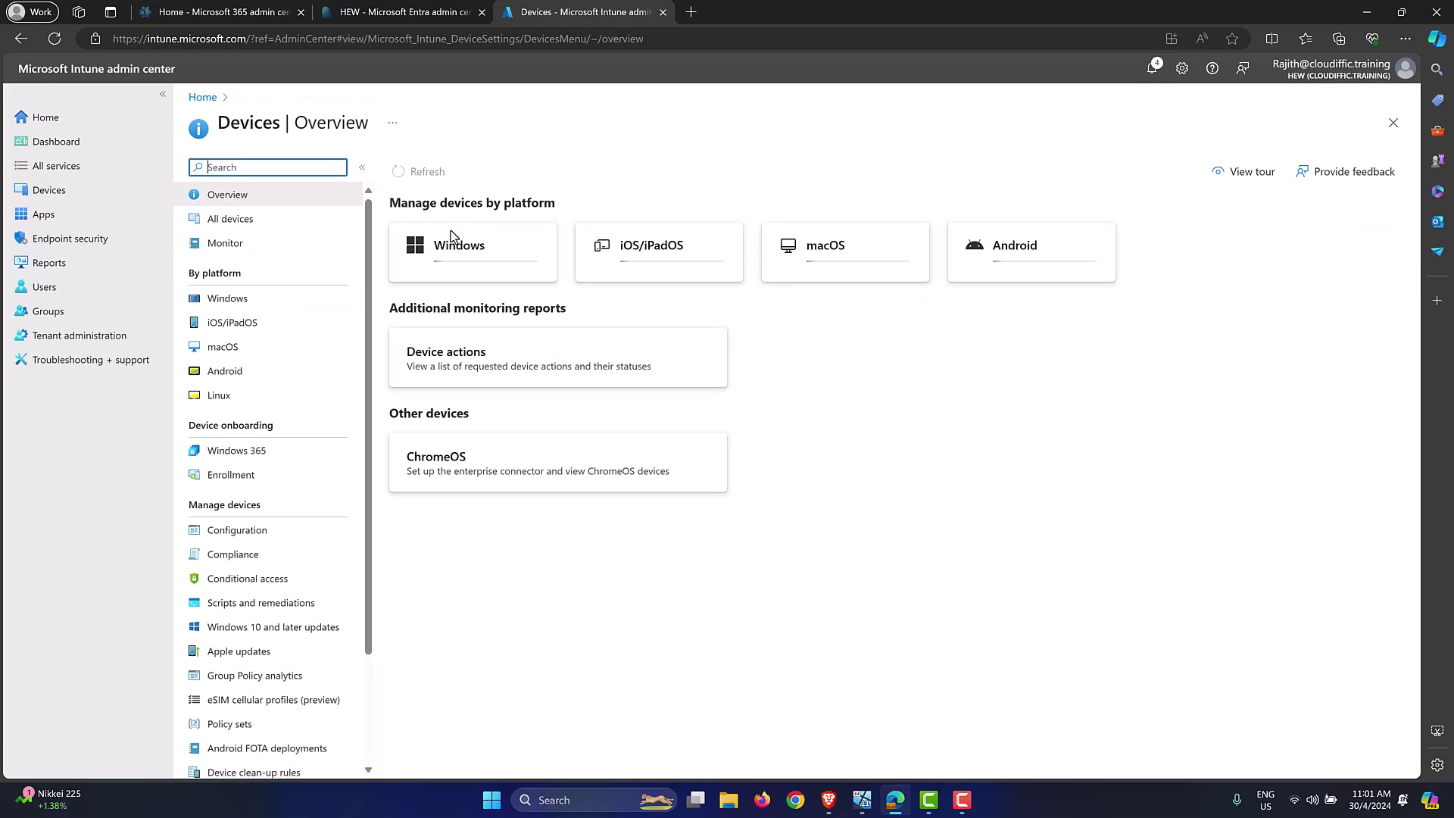
Step: Start and confirm a sync for the CLOUDIFFIC-PC device from the Windows devices list
{"action": "left_click", "coordinate": [303, 300]}
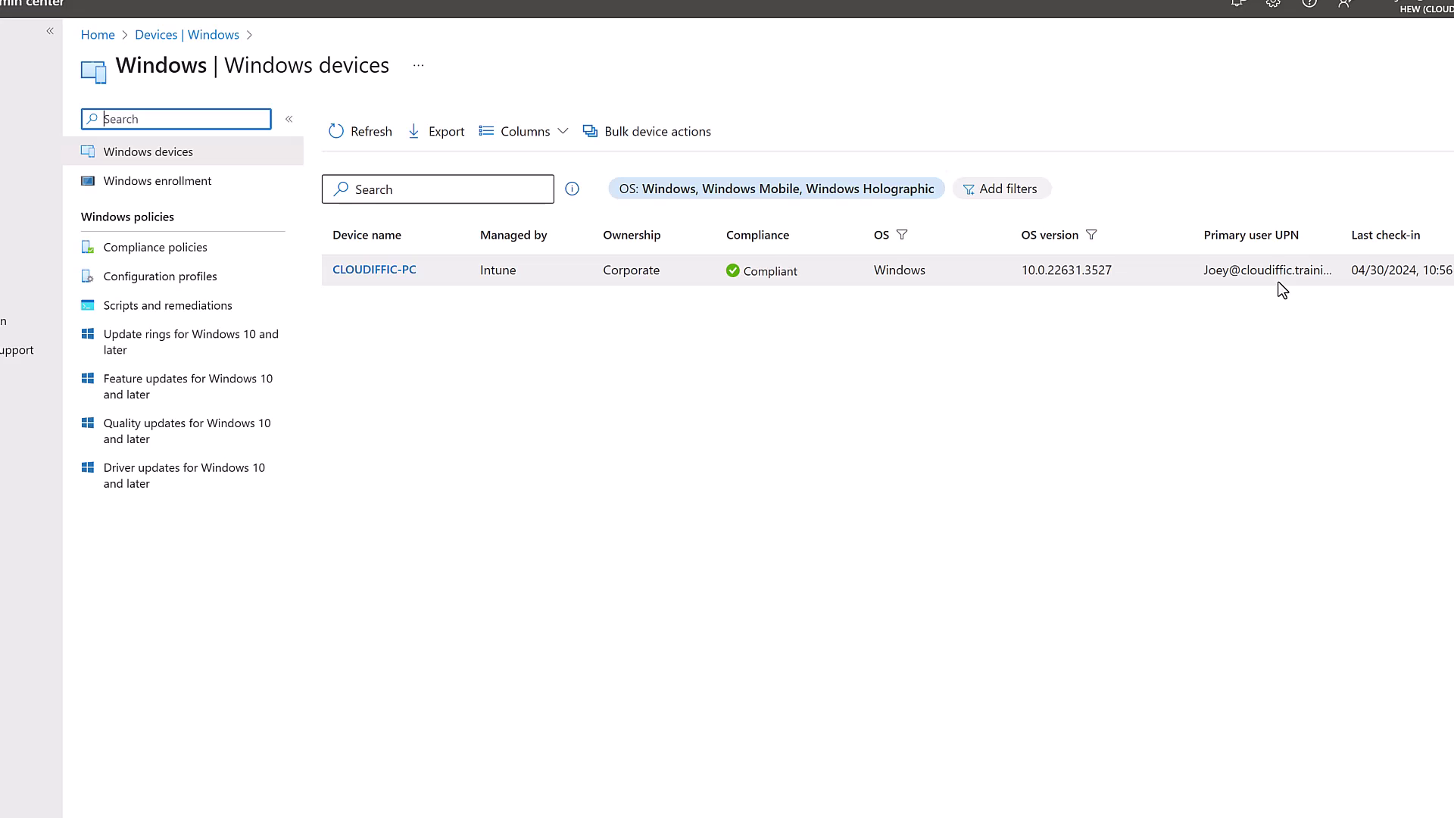
{"action": "left_click", "coordinate": [390, 276]}
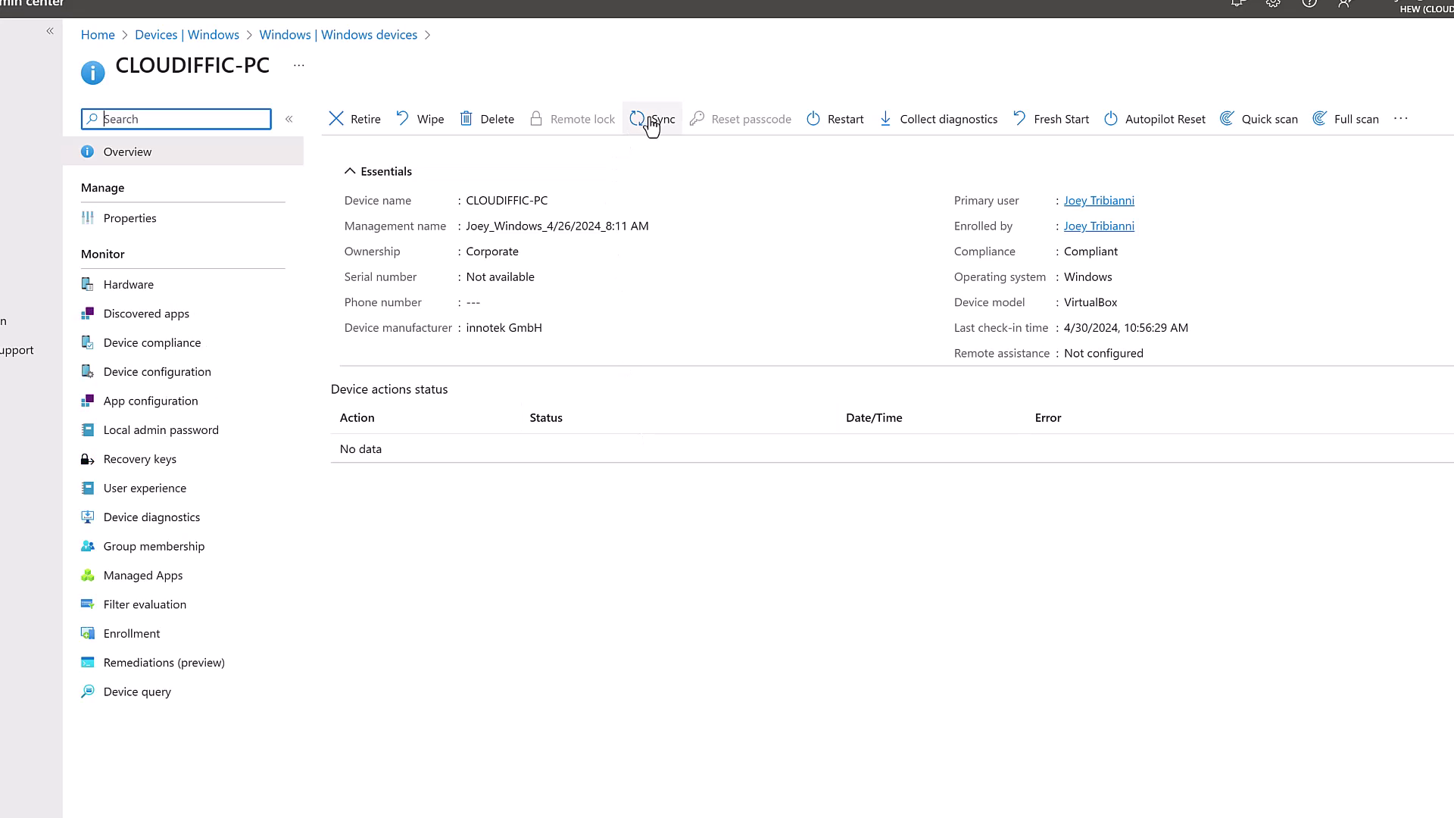
{"action": "left_click", "coordinate": [662, 120]}
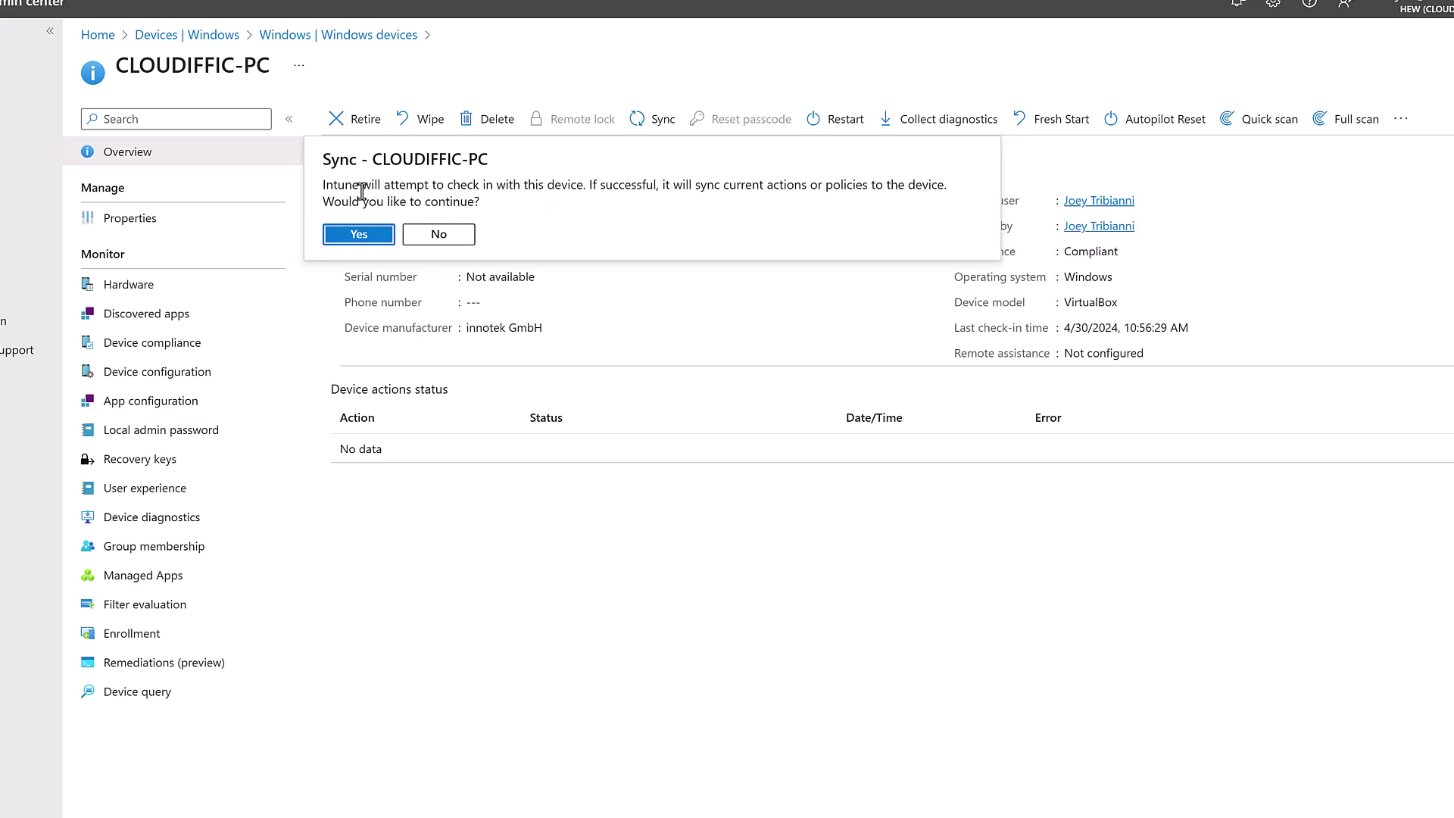
{"action": "left_click", "coordinate": [362, 234]}
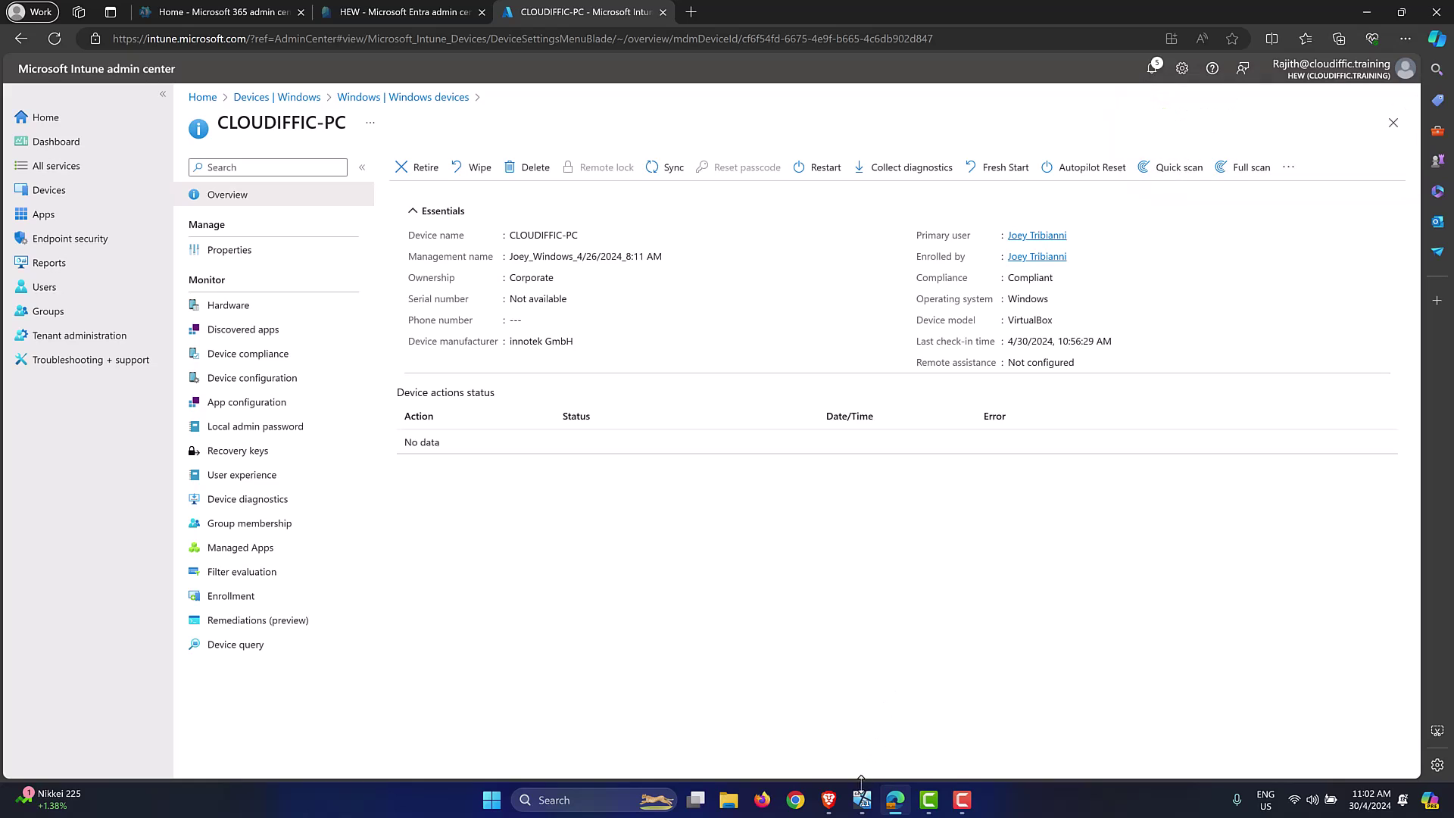
{"action": "left_click", "coordinate": [861, 800]}
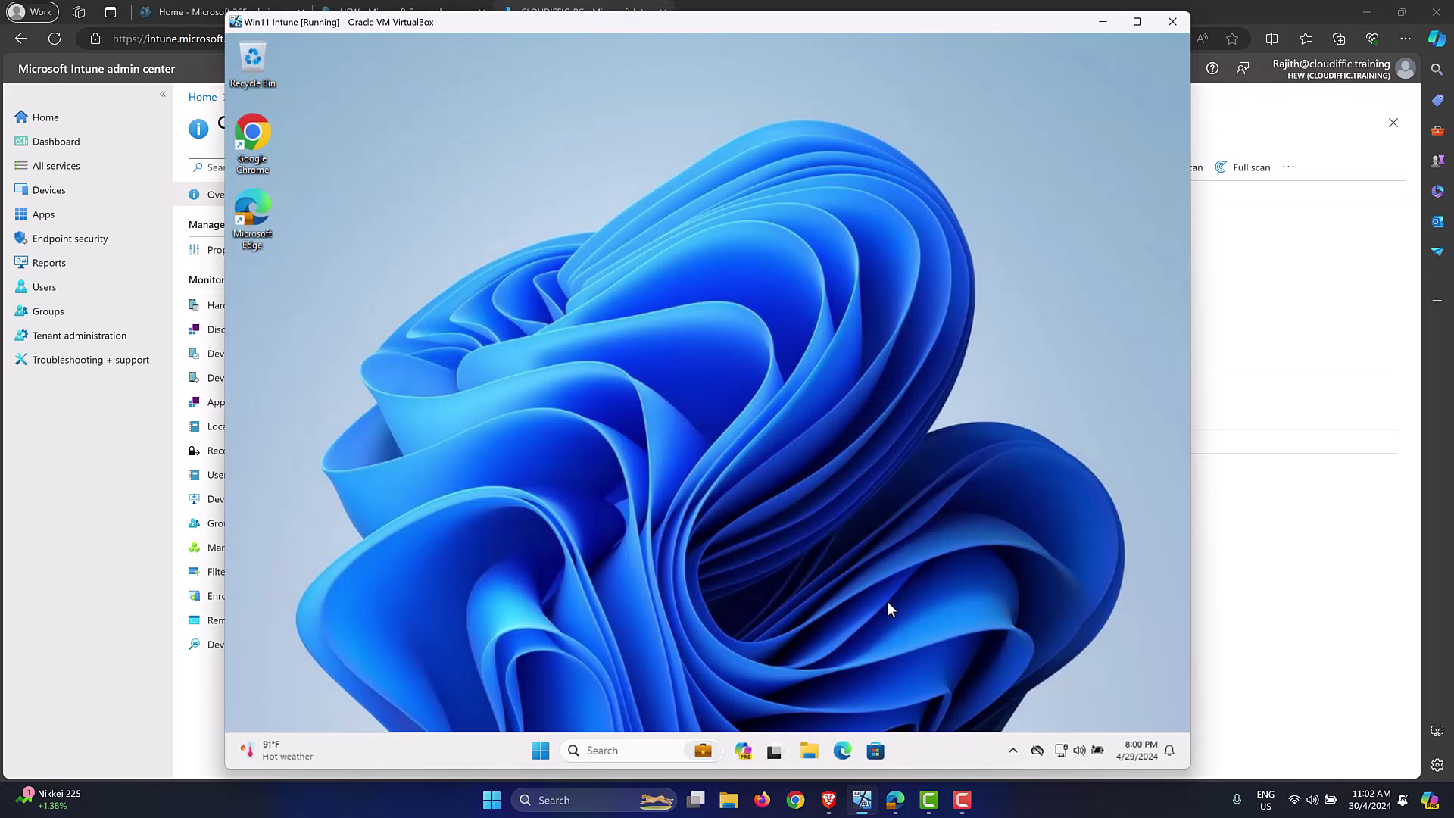
Step: In the VM's Access work or school account info, sync the device, then close Settings
{"action": "left_click", "coordinate": [541, 751]}
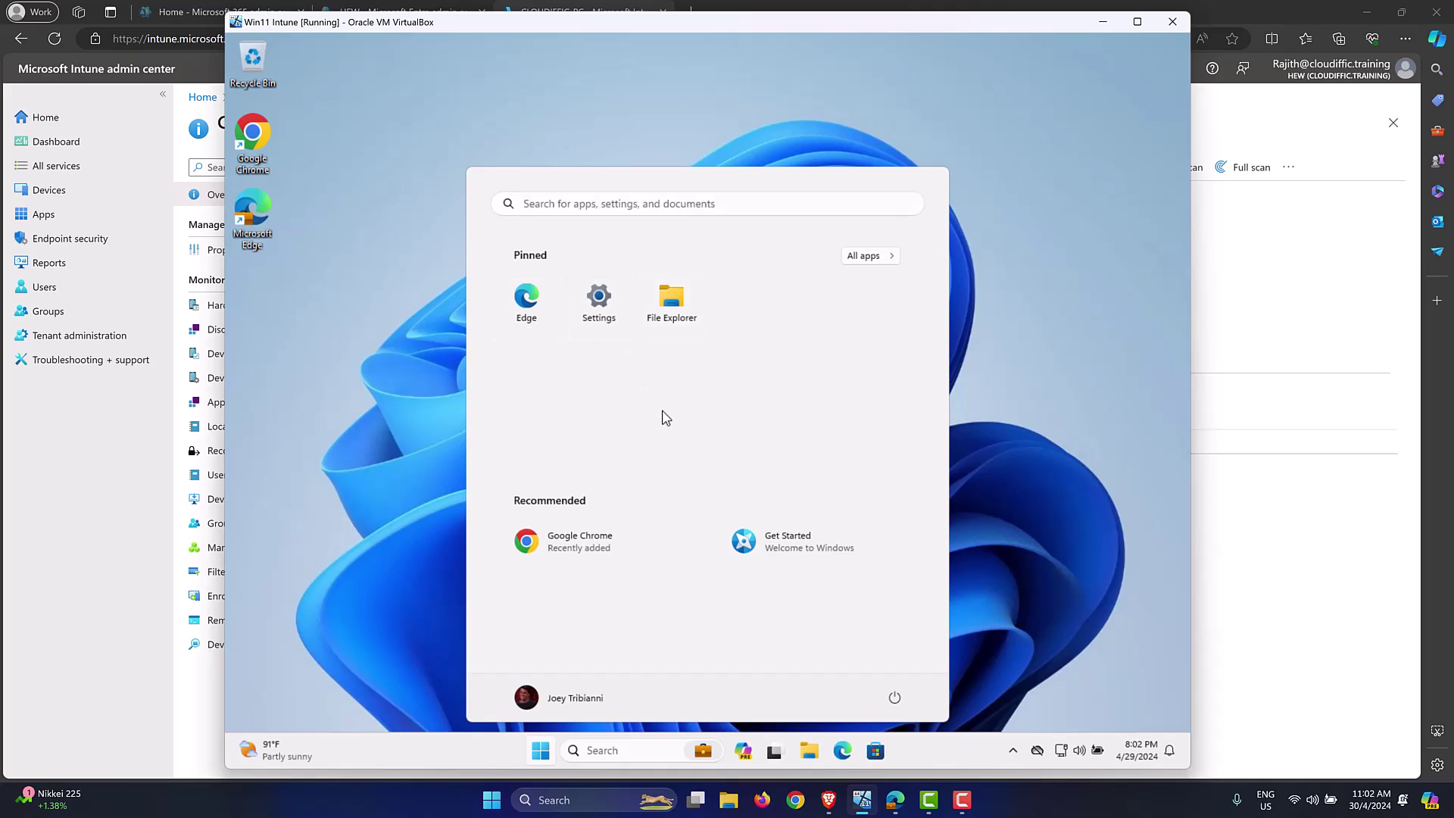
{"action": "left_click", "coordinate": [599, 303]}
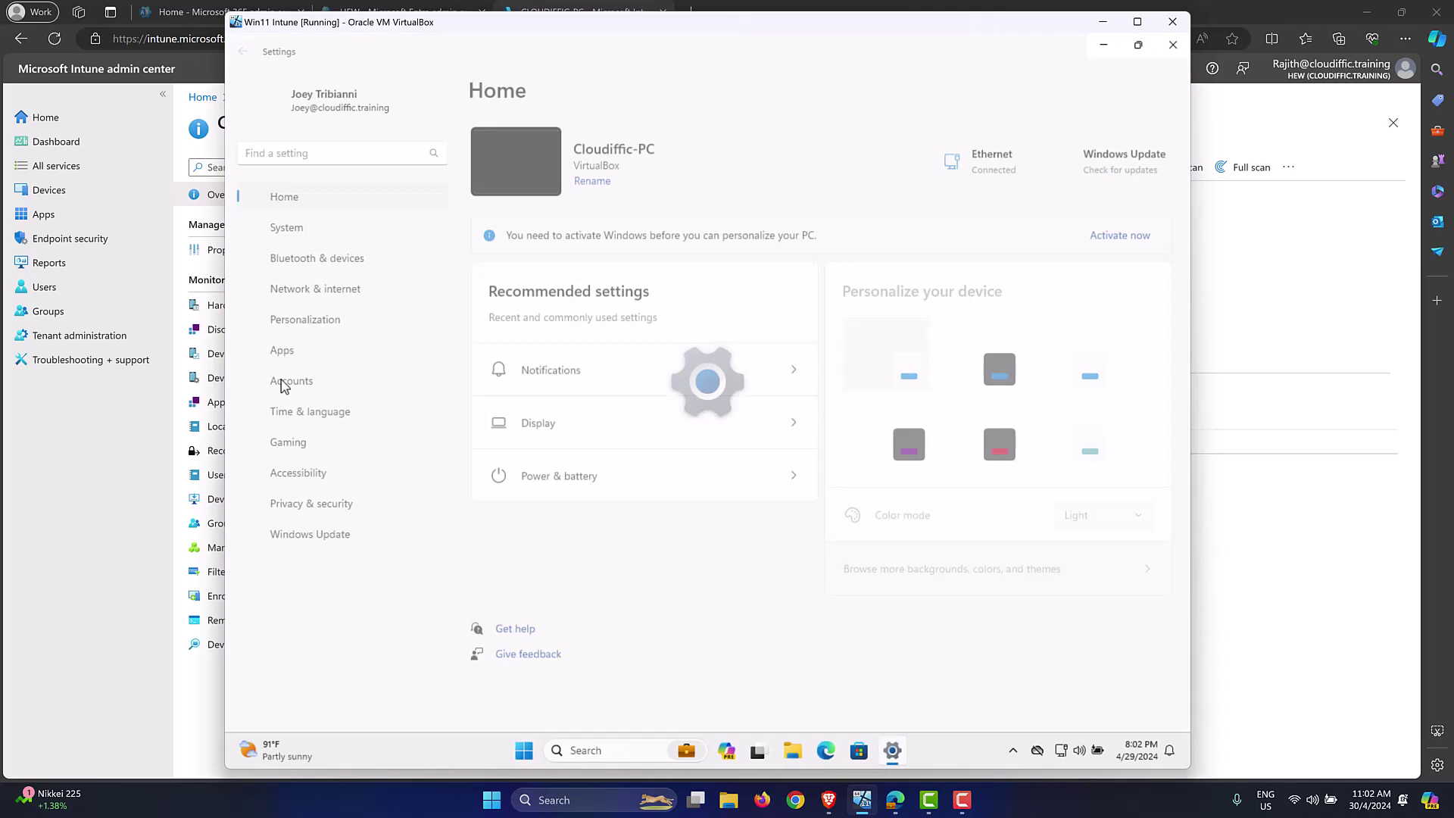
{"action": "left_click", "coordinate": [291, 383]}
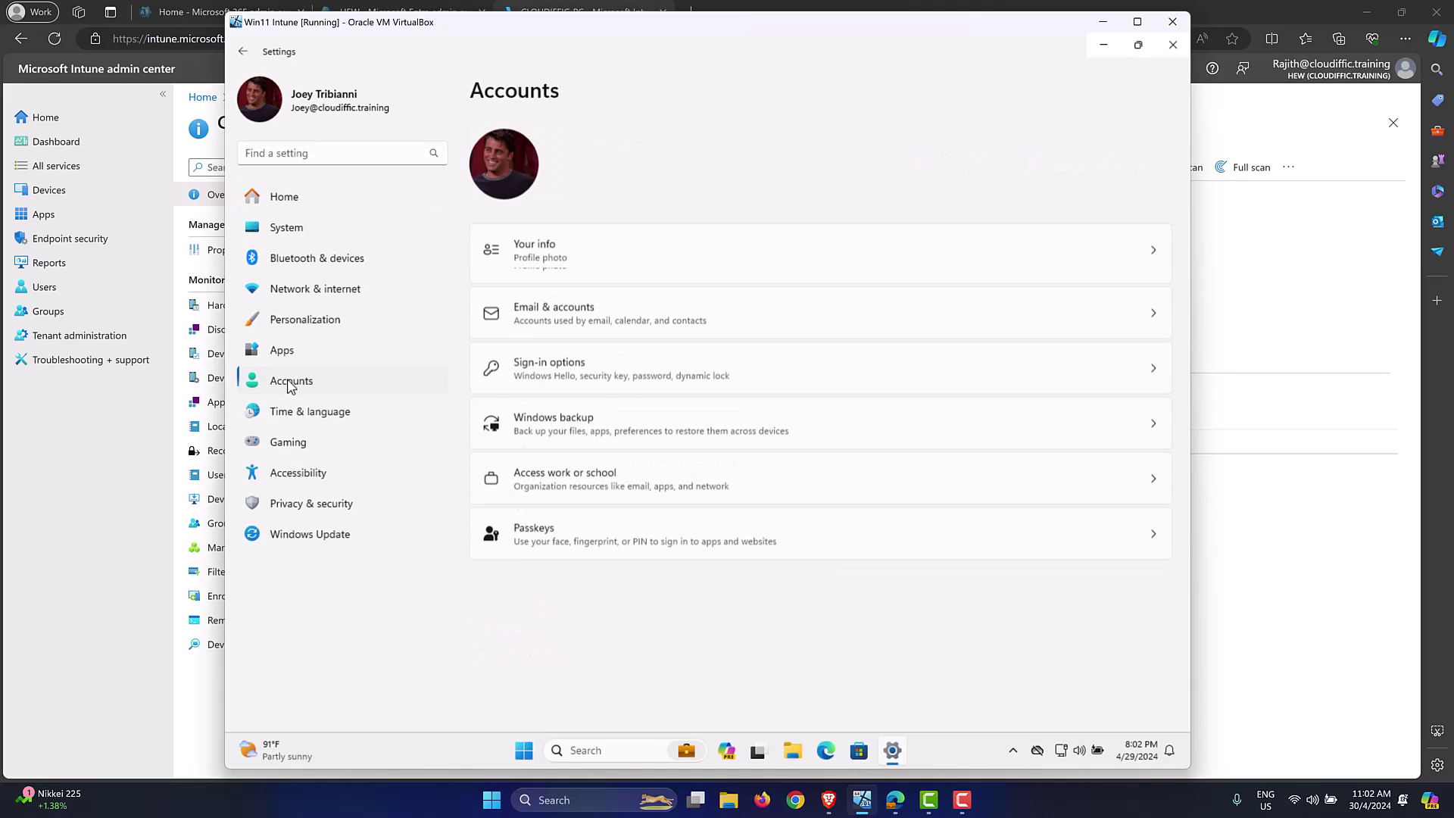
{"action": "left_click", "coordinate": [625, 476]}
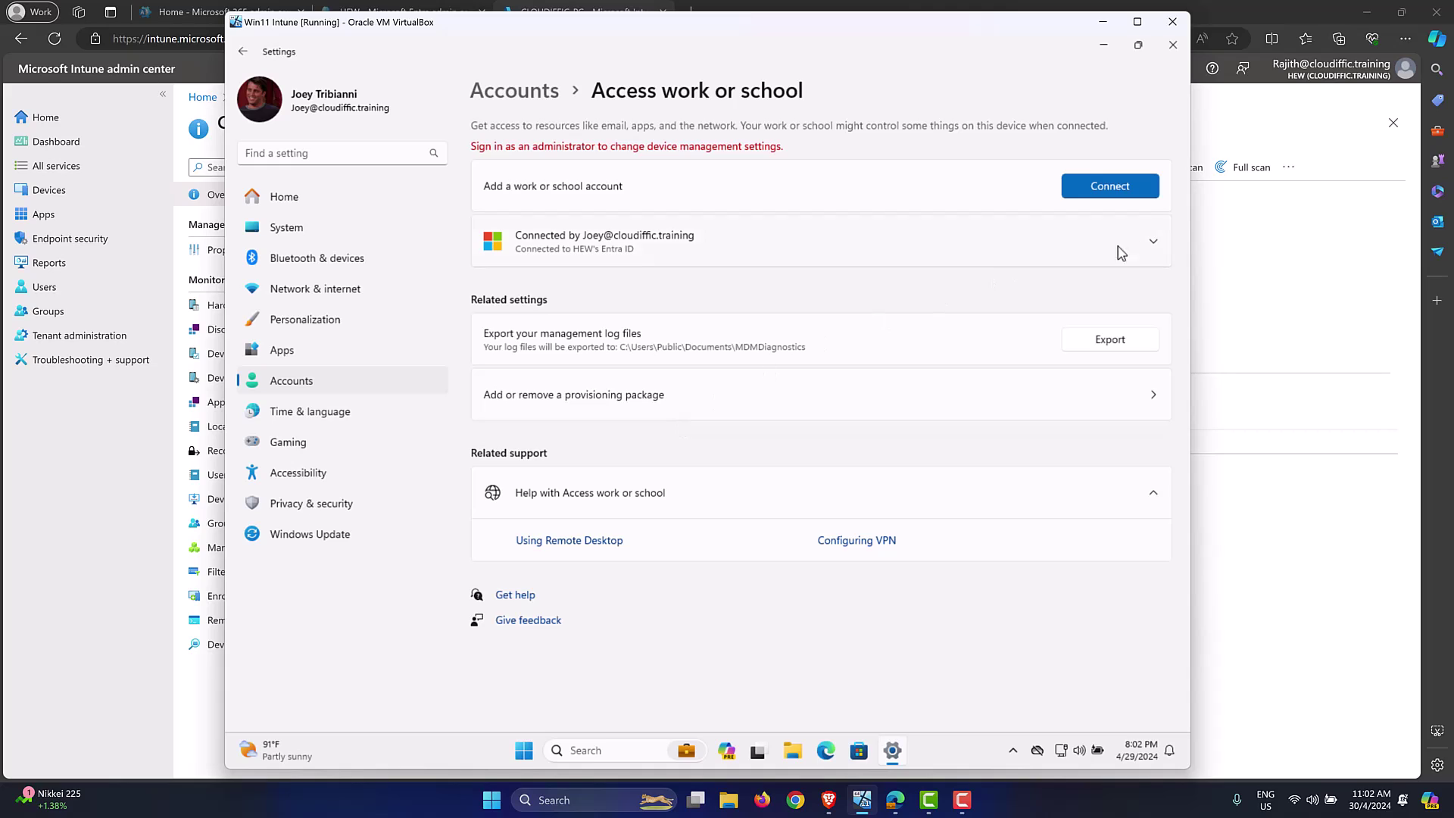
{"action": "left_click", "coordinate": [1153, 248]}
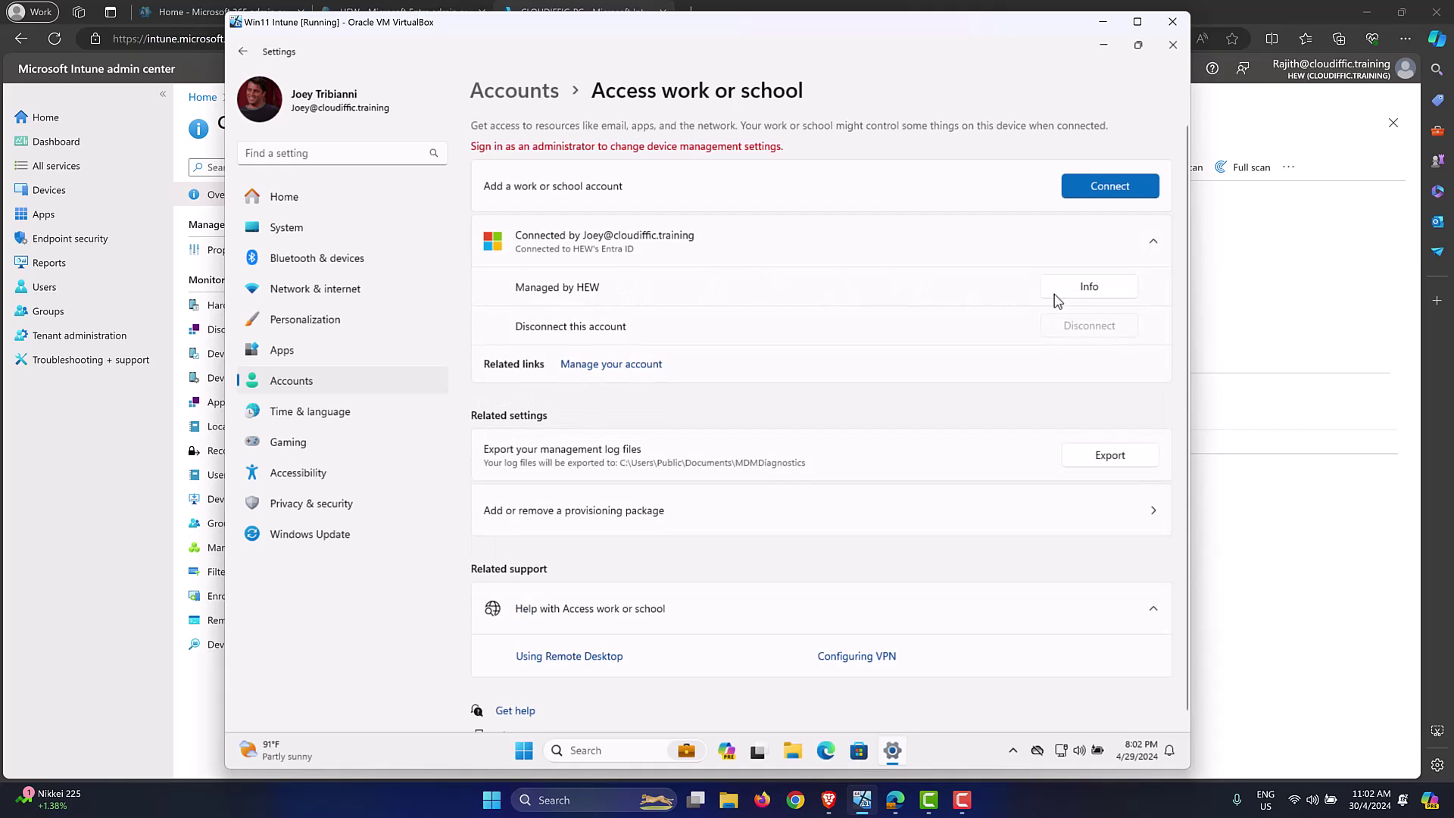
{"action": "left_click", "coordinate": [1083, 291]}
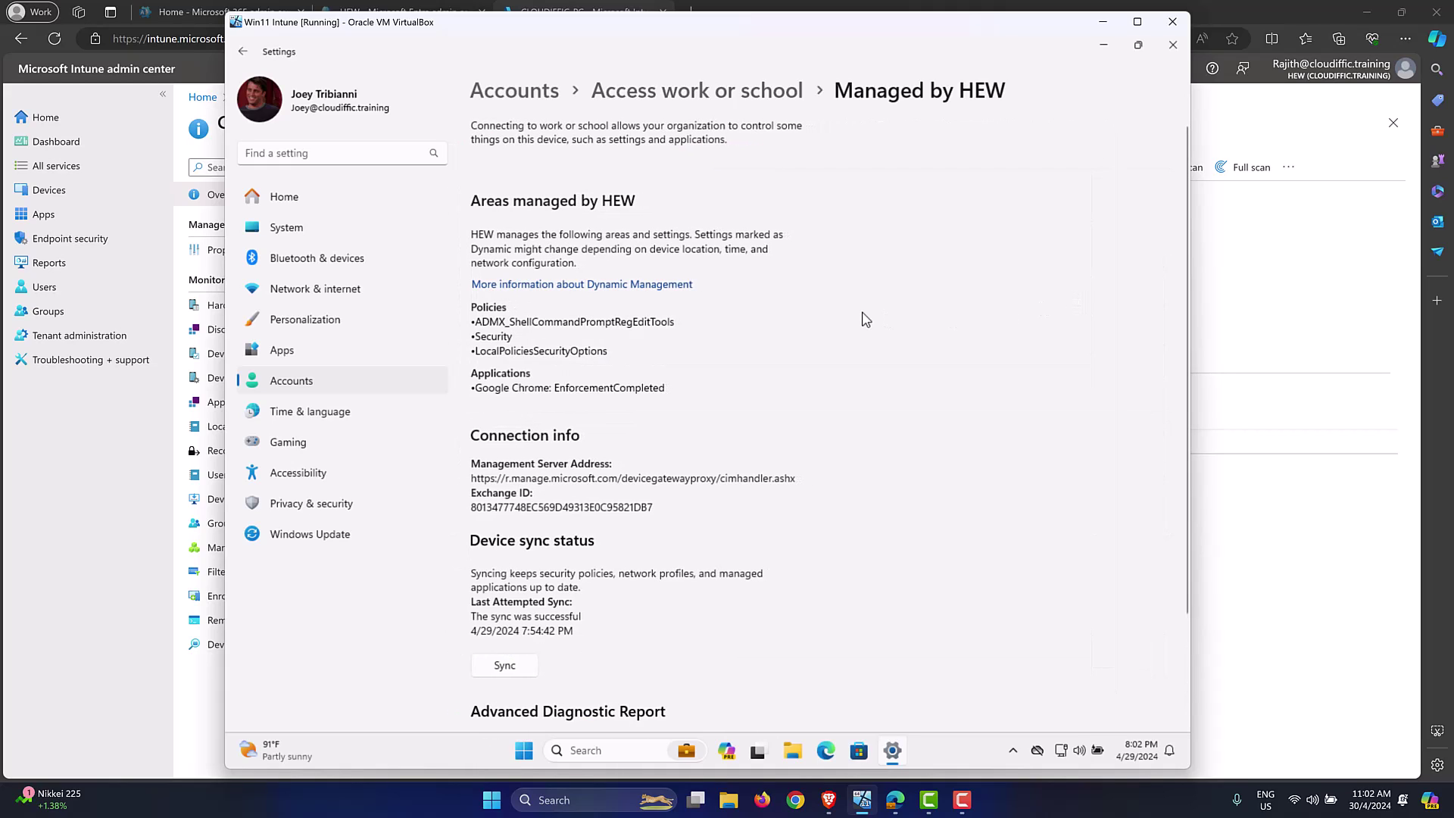
{"action": "scroll", "coordinate": [866, 320], "scroll_direction": "down", "scroll_amount": 1}
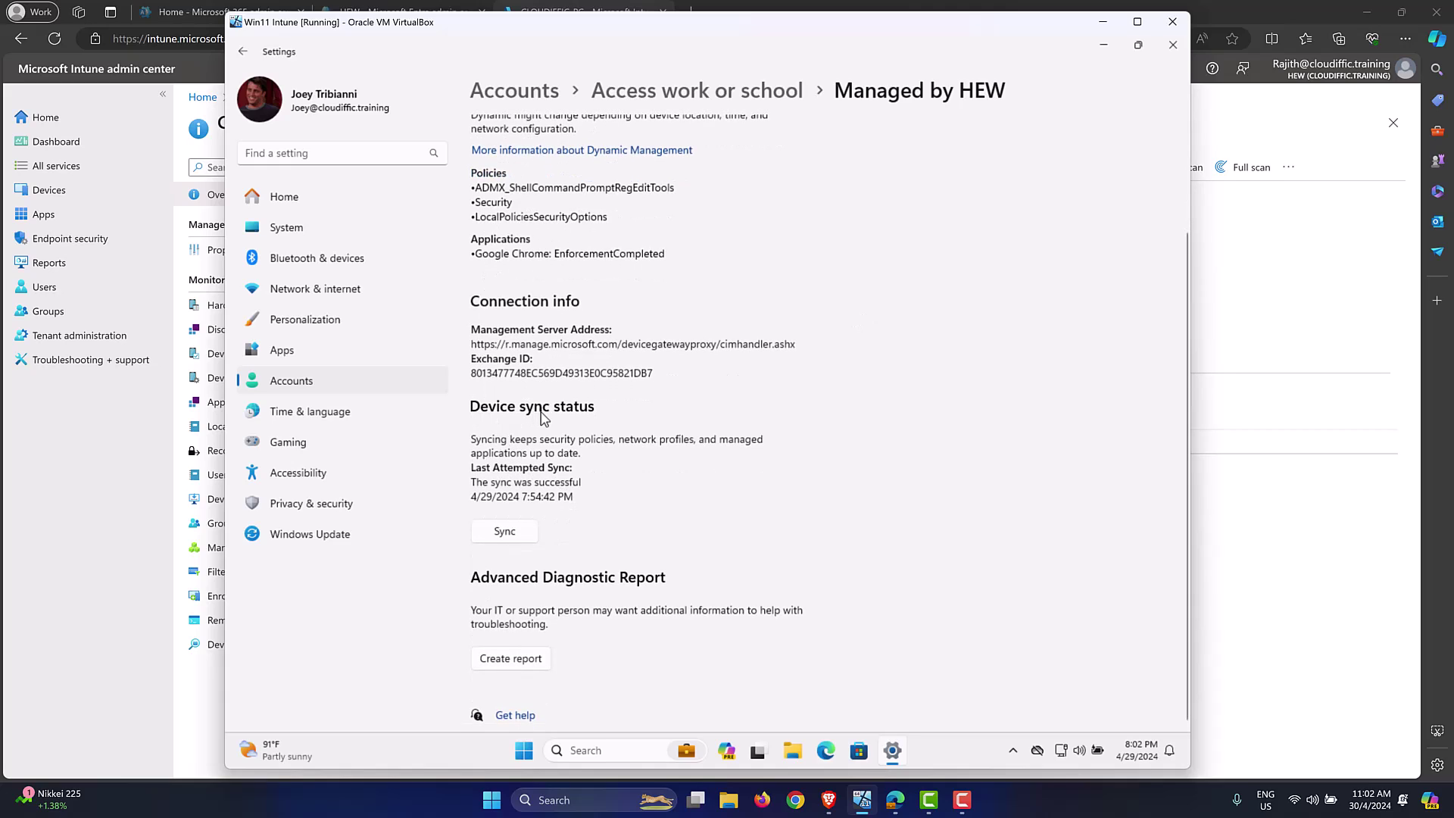
{"action": "left_click", "coordinate": [505, 533]}
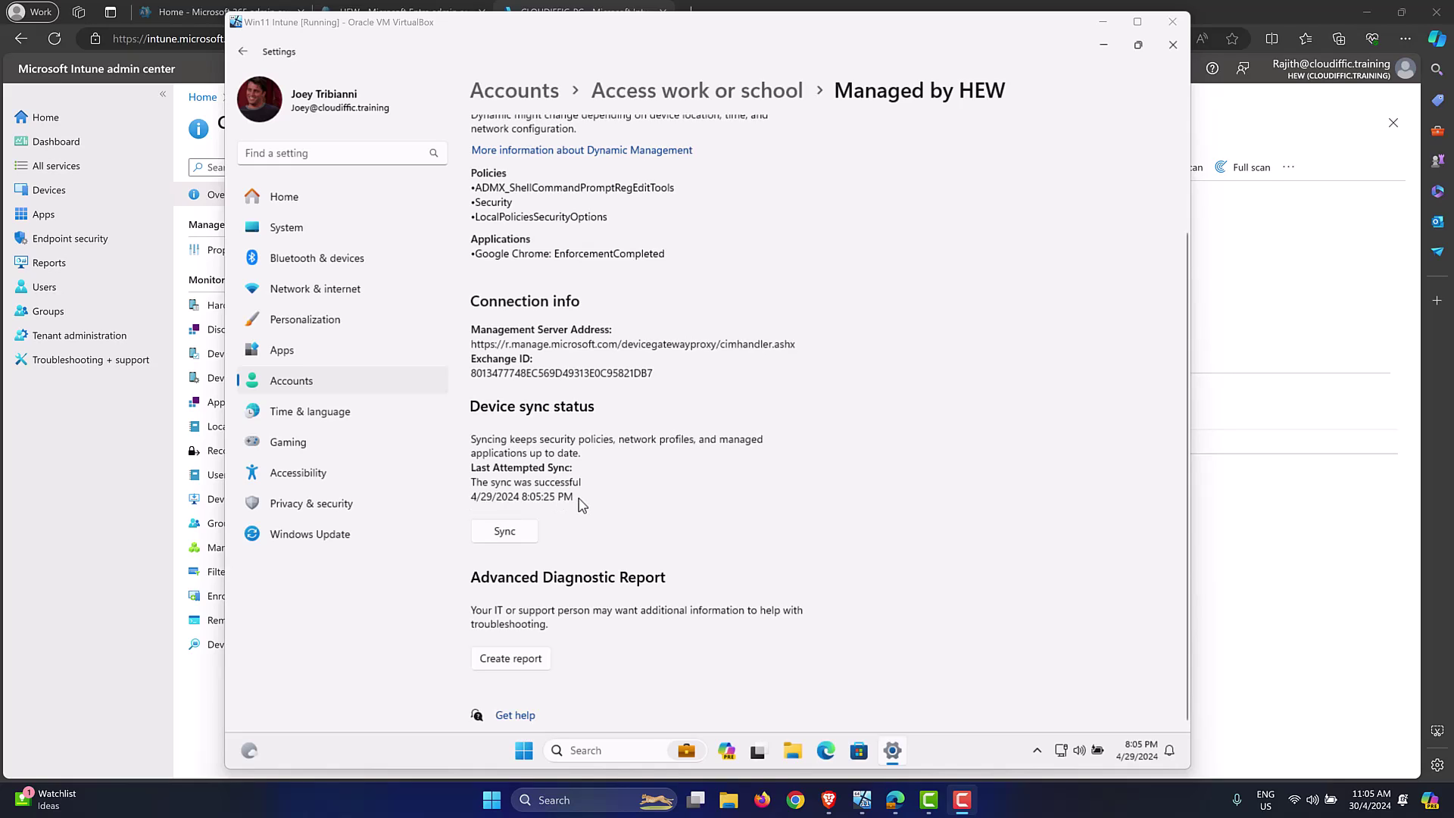
{"action": "left_click", "coordinate": [1173, 44]}
Step: Sign out of the Windows session from the Start button's right-click menu
{"action": "right_click", "coordinate": [541, 751]}
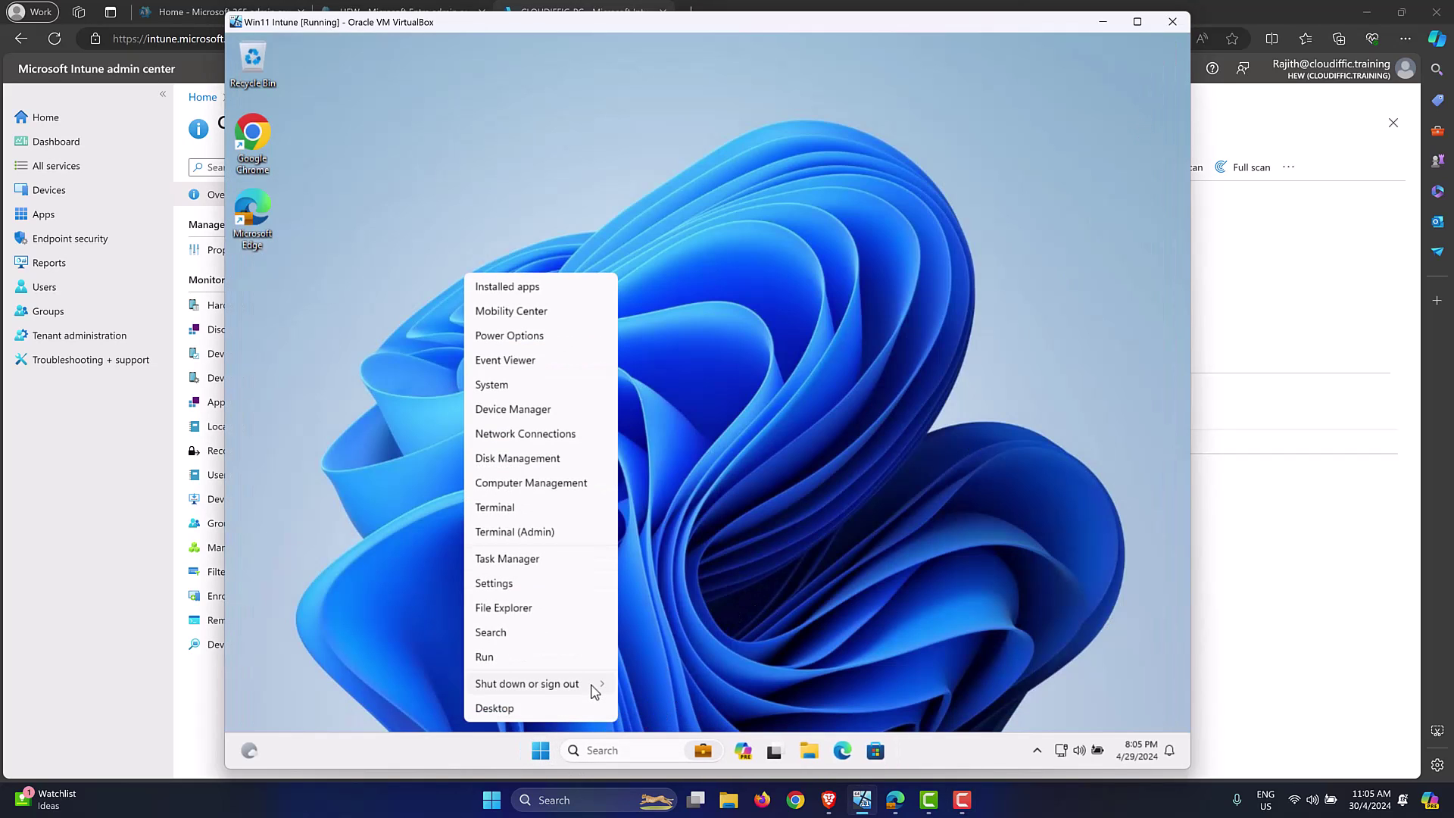
{"action": "mouse_move", "coordinate": [600, 685]}
{"action": "left_click", "coordinate": [648, 638]}
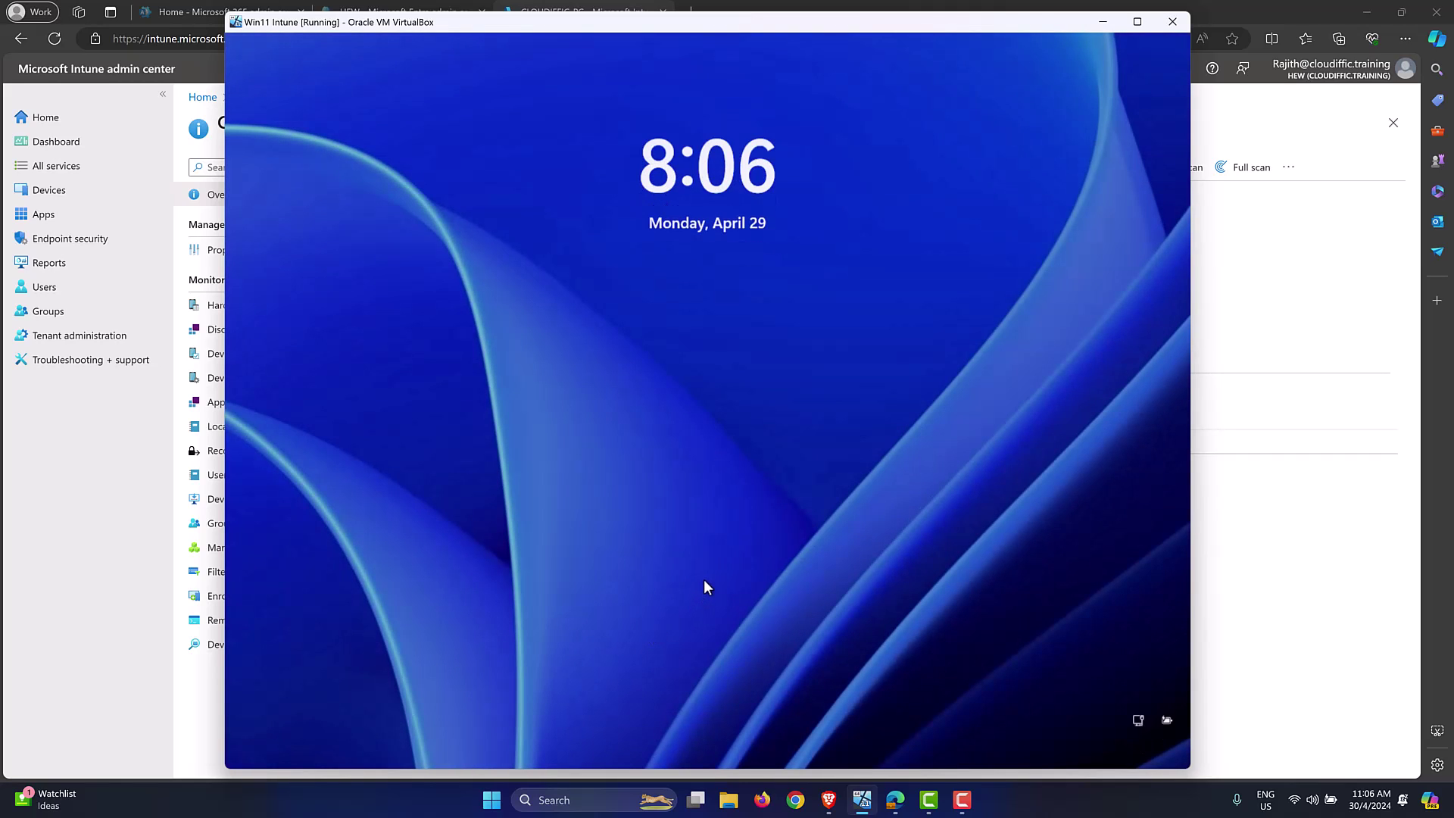
Step: Pass the lock screen, accept the Acceptable Computer Usage Policy! notice, and enter the PIN
{"action": "left_click", "coordinate": [704, 587]}
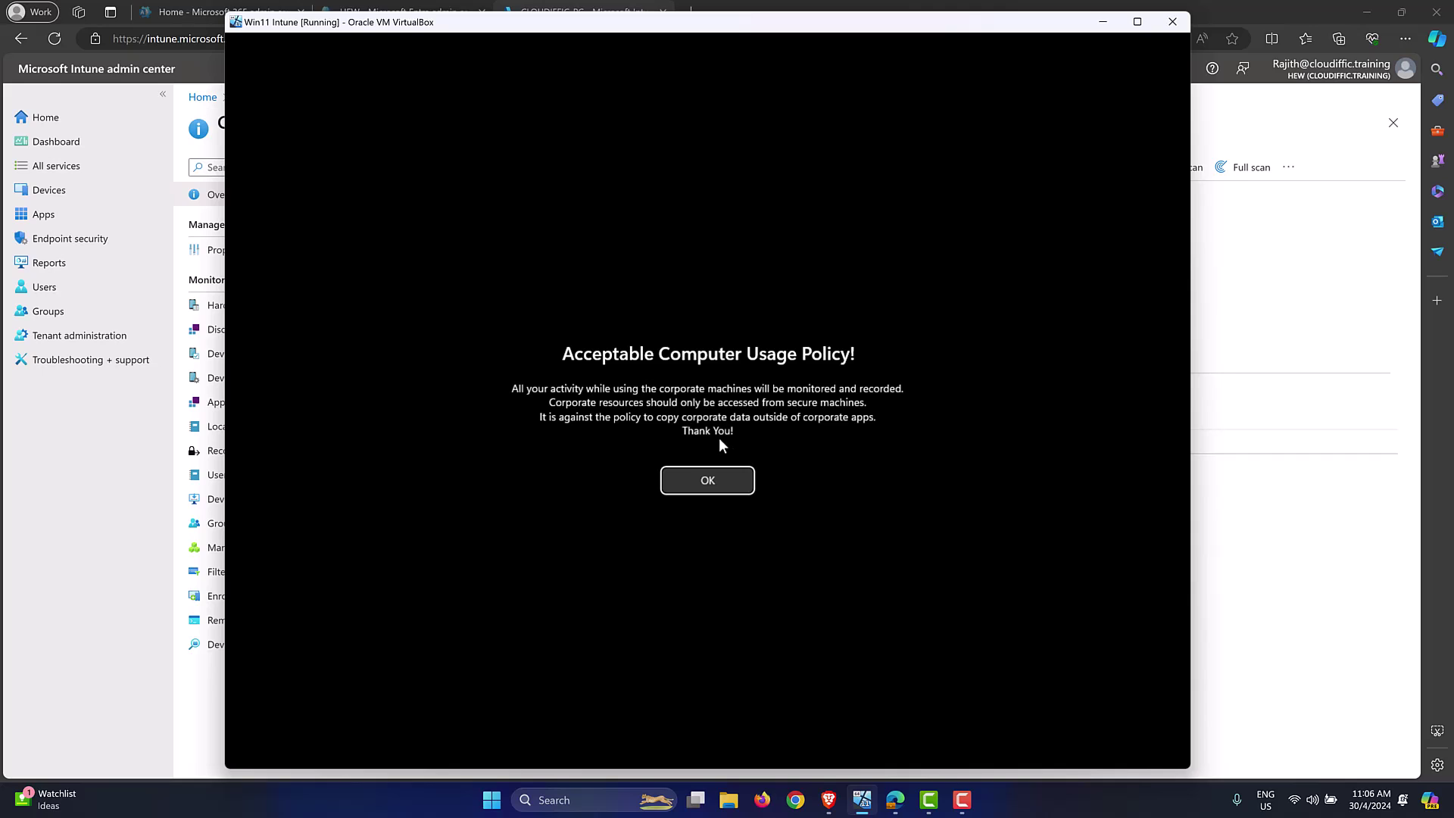
{"action": "left_click", "coordinate": [702, 485]}
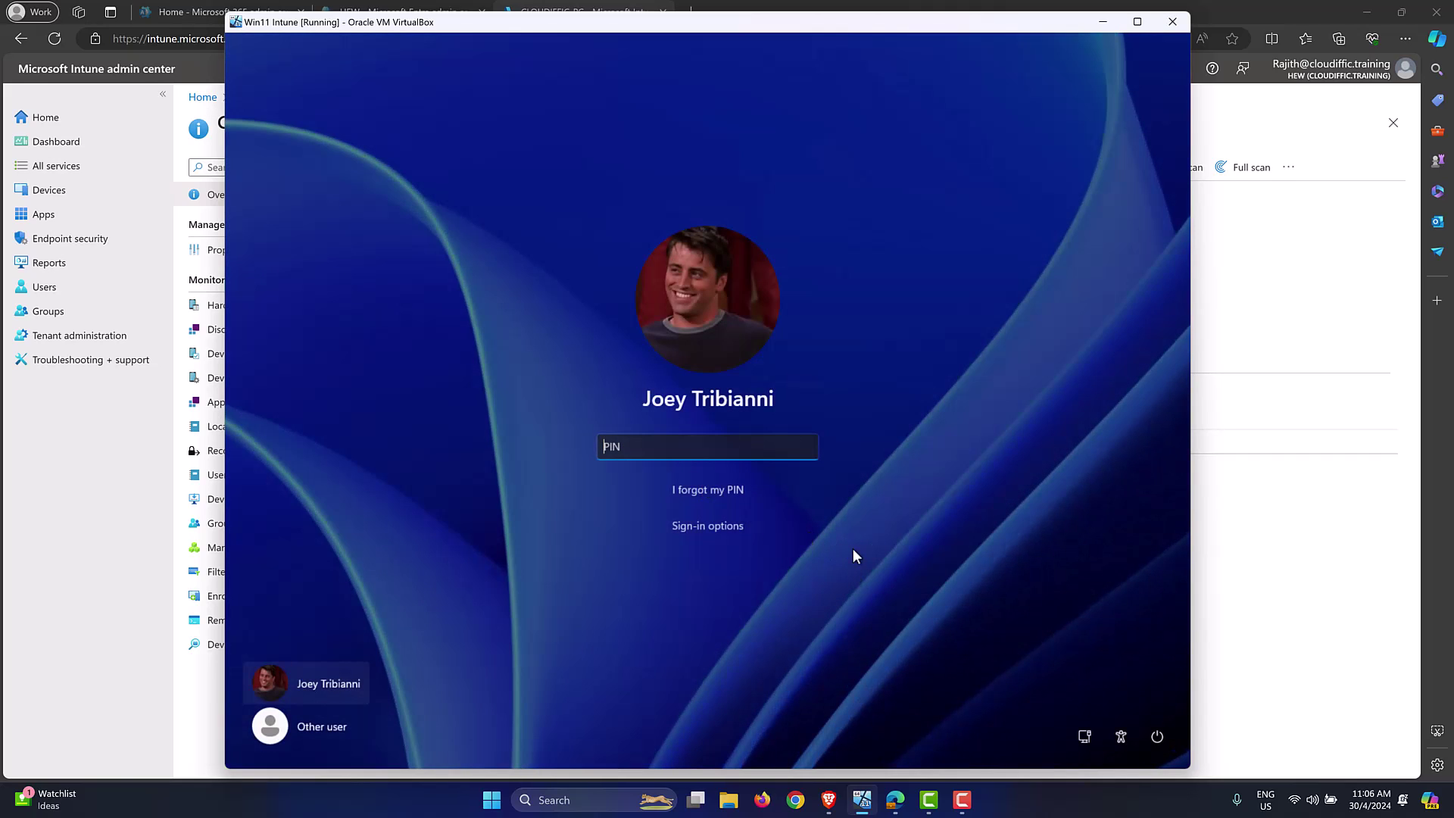
{"action": "type", "text": "****"}
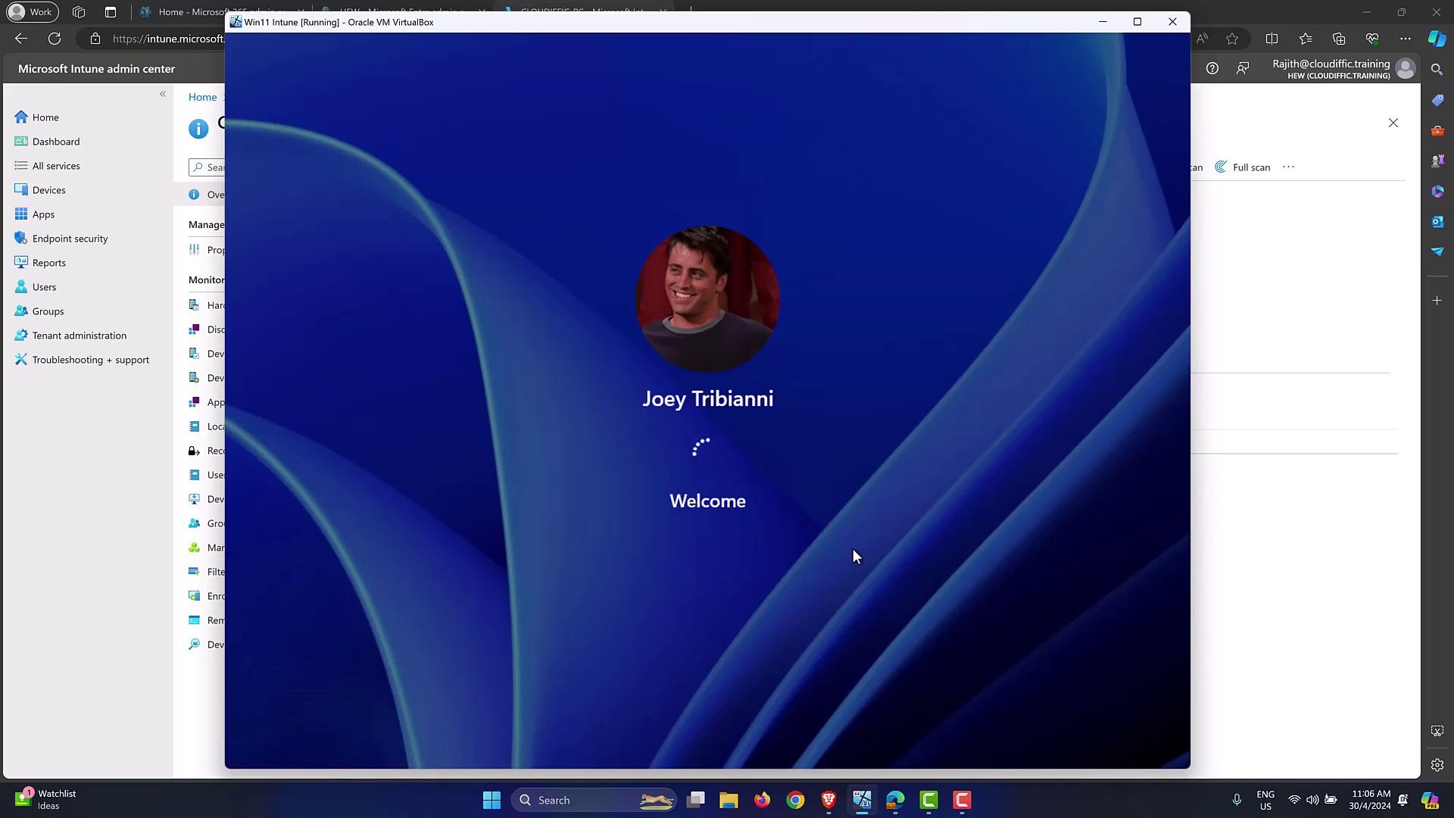